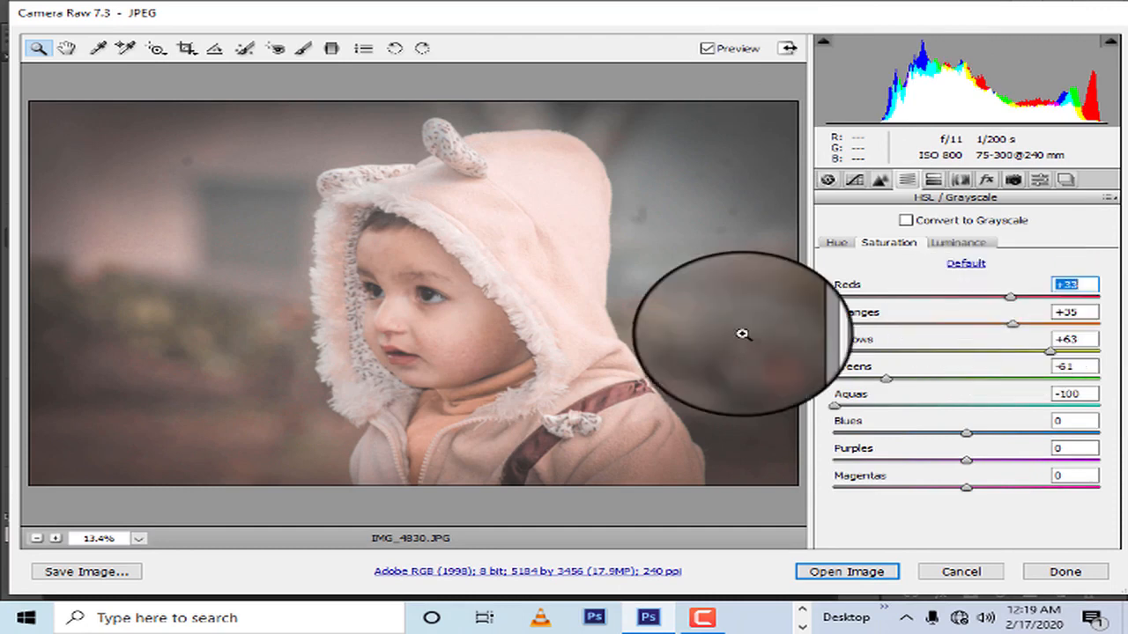
Set the Reds and Oranges hue to +3 each in the HSL adjustments, and raise the basic Vibrance to +62
left_click(837, 242)
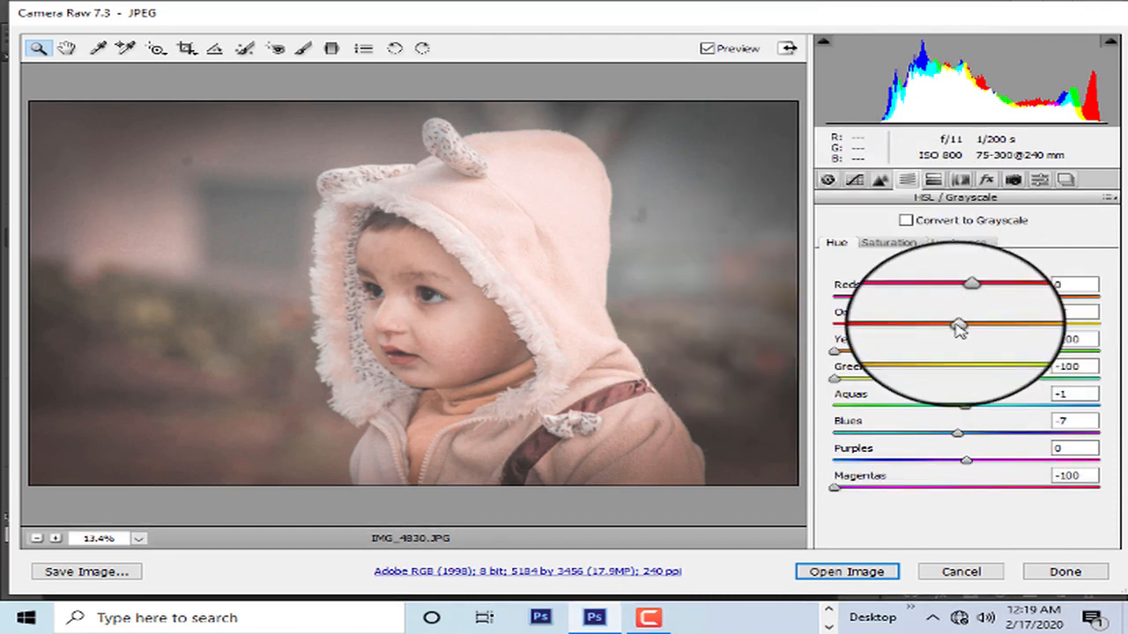
left_click_drag(959, 326, 1009, 362)
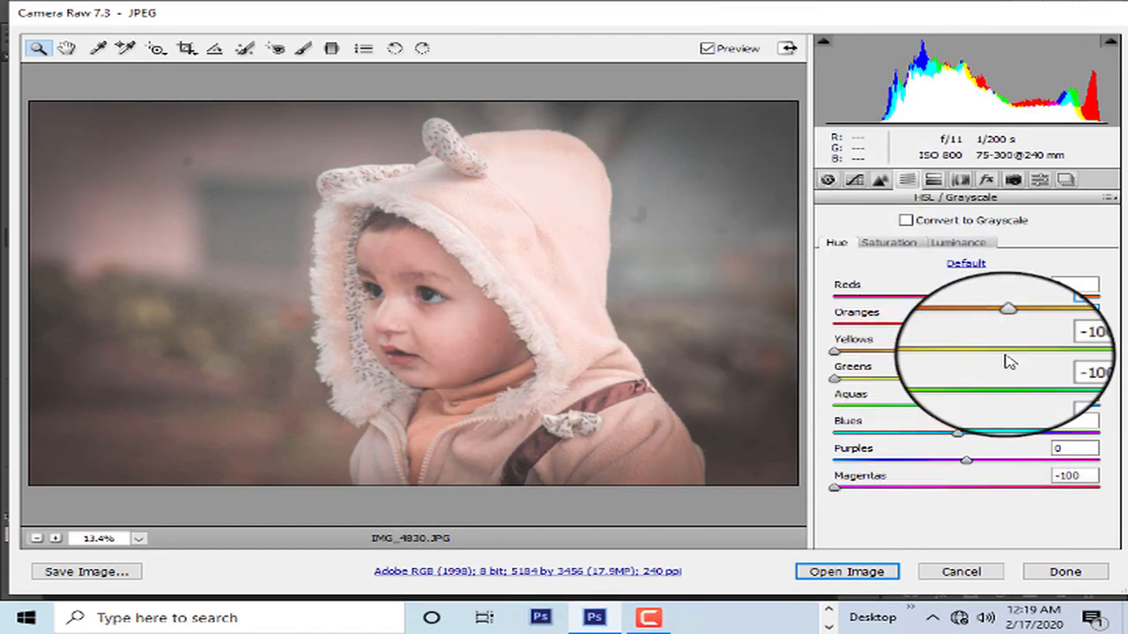
left_click_drag(967, 297, 1028, 297)
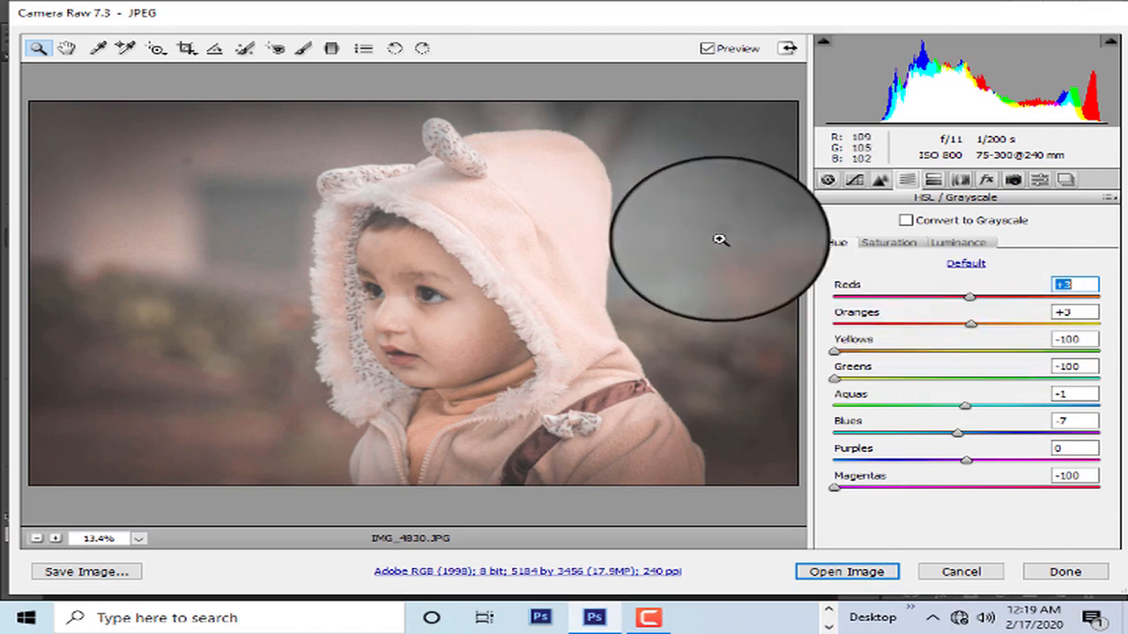
left_click(828, 180)
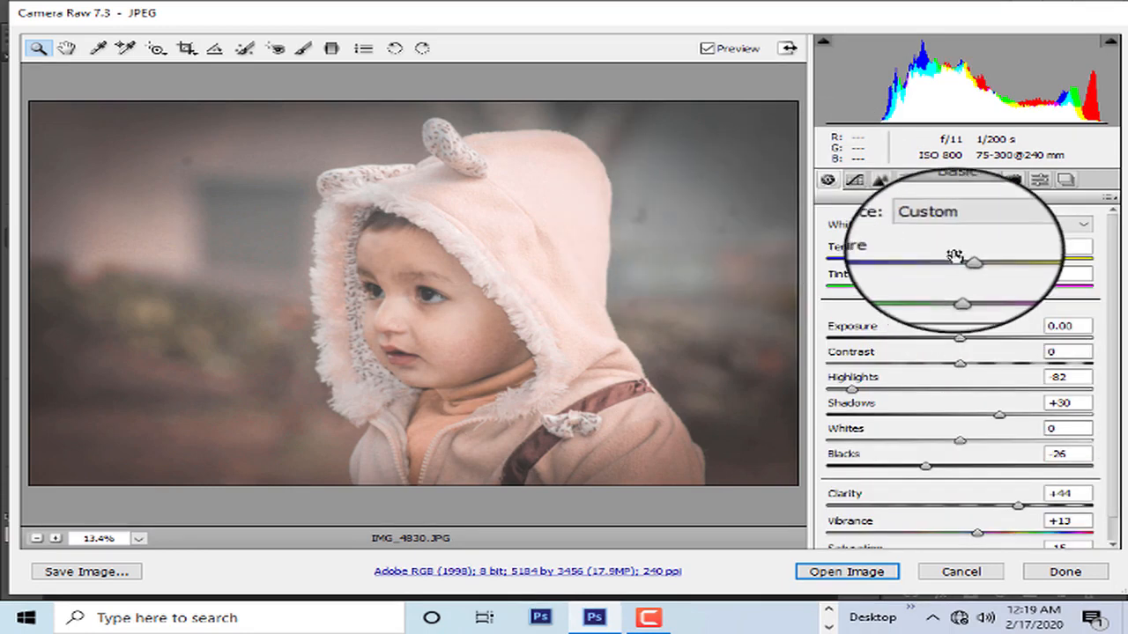
left_click_drag(974, 532, 1048, 540)
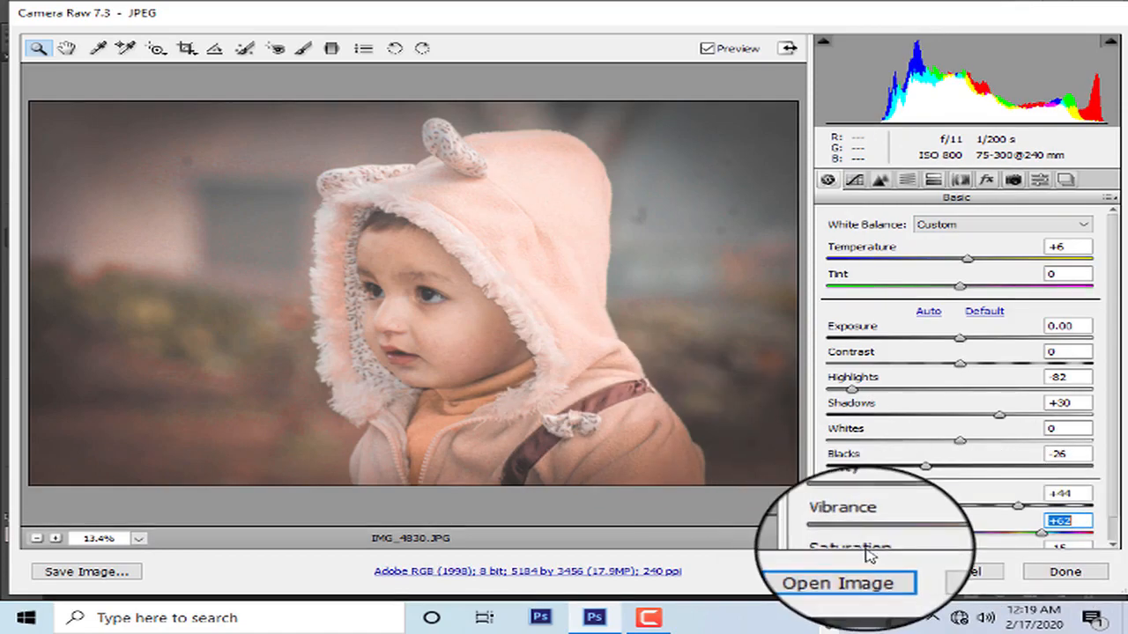
Open the adjusted image with its embedded color profile discarded, and duplicate the Background layer
left_click(846, 572)
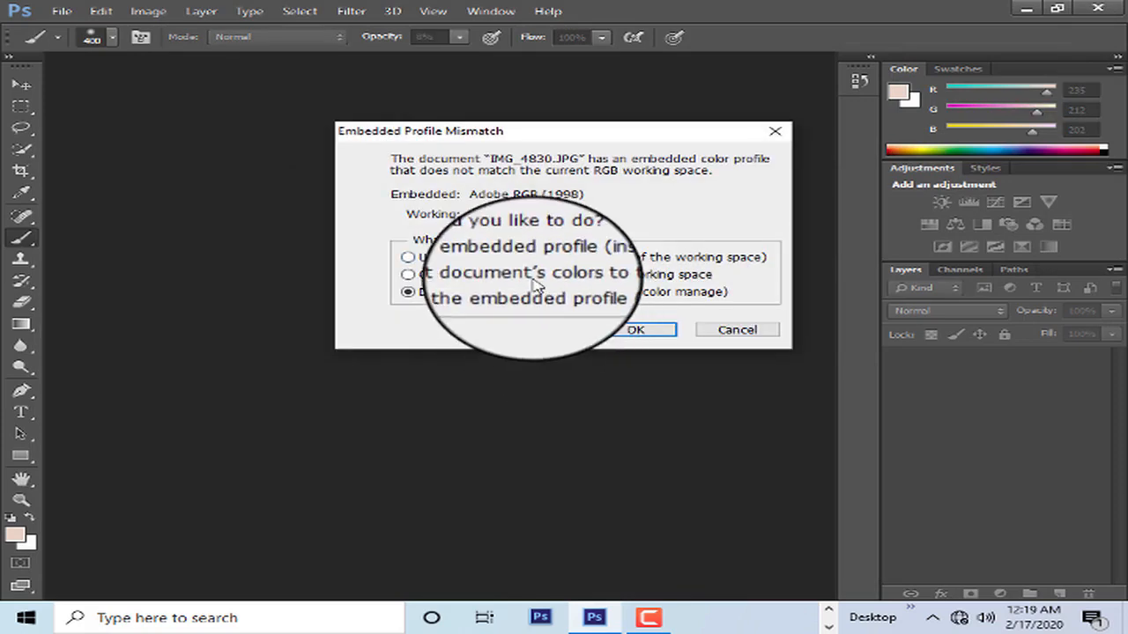
left_click(633, 333)
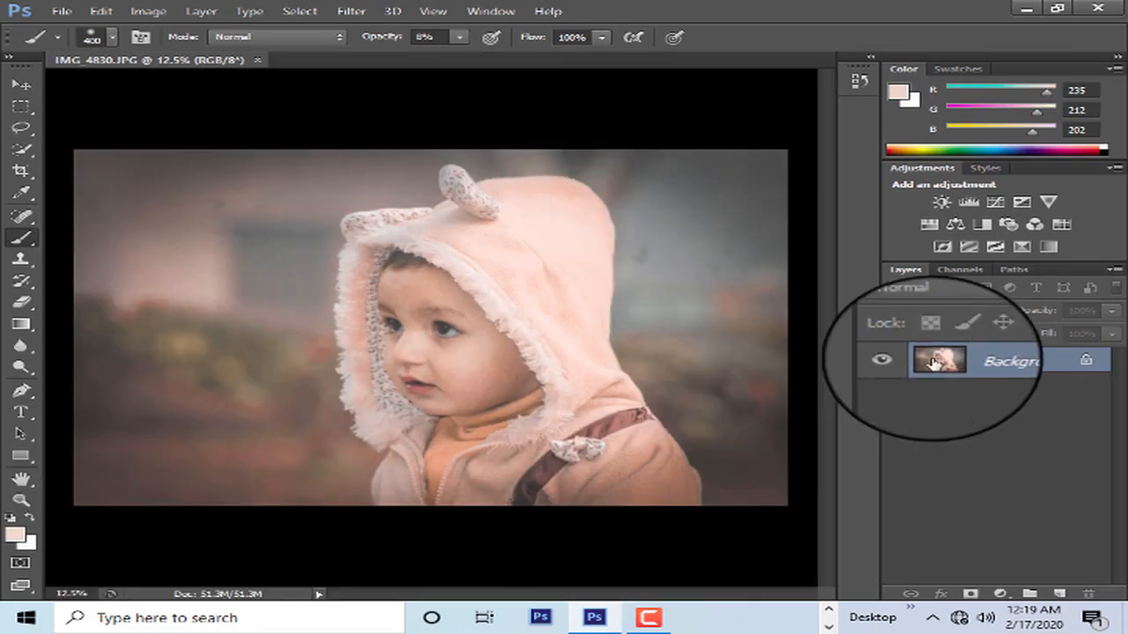
left_click_drag(934, 360, 1057, 594)
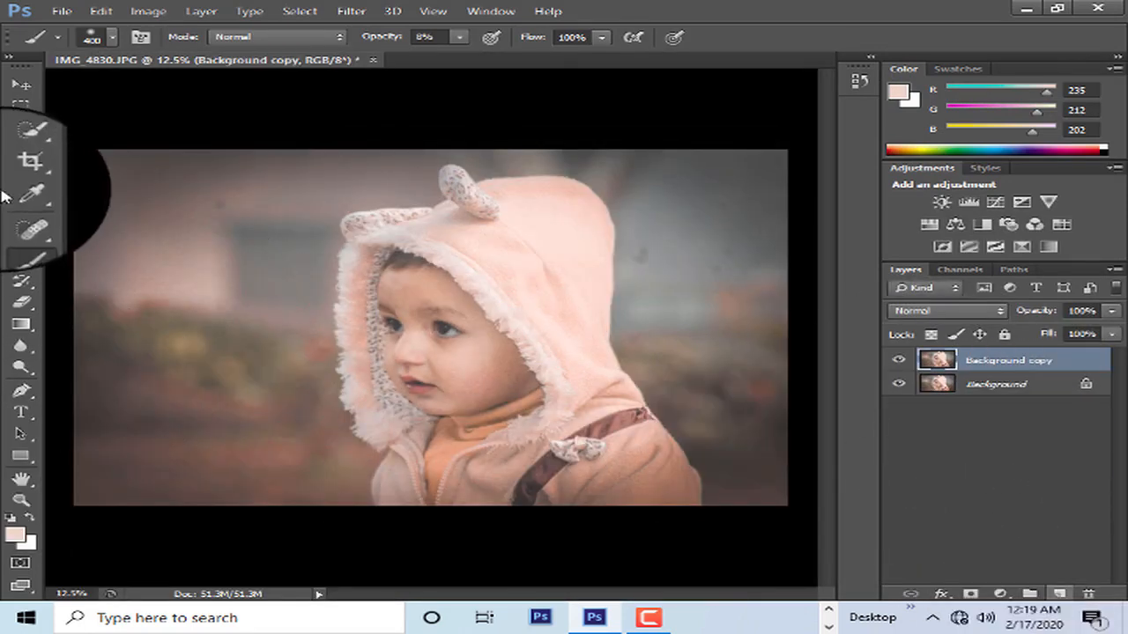
Smooth the skin on the child's forehead, nose, cheeks and chin with the Mixer Brush on the Background copy layer
left_click(19, 499)
left_click(458, 328)
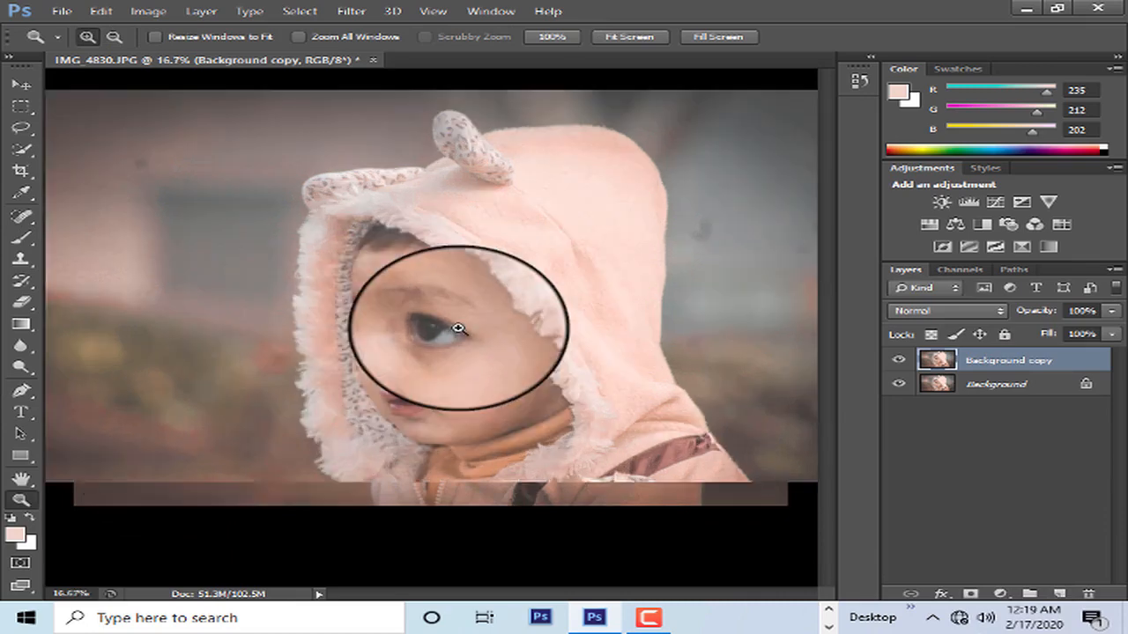
left_click(441, 327)
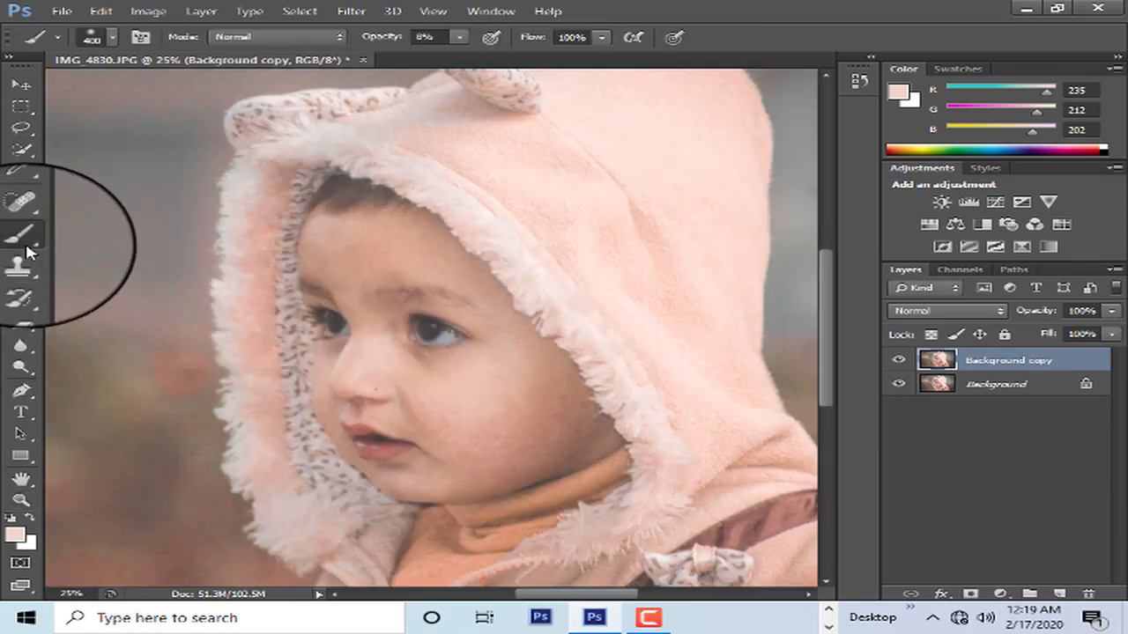
right_click(26, 246)
left_click(97, 284)
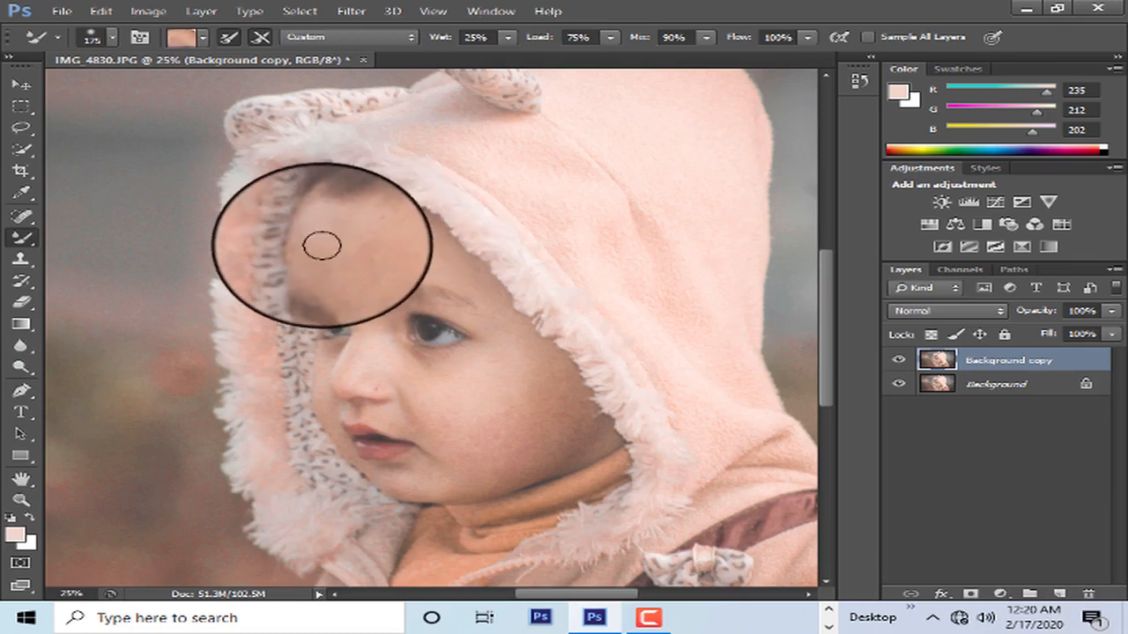
mouse_move(324, 250)
left_mouse_down()
mouse_move(361, 273)
mouse_move(371, 259)
mouse_move(364, 268)
mouse_move(419, 256)
mouse_move(398, 279)
mouse_move(390, 257)
mouse_move(316, 229)
mouse_move(321, 255)
mouse_move(354, 257)
mouse_move(343, 273)
mouse_move(317, 266)
mouse_move(423, 259)
mouse_move(476, 294)
mouse_move(434, 238)
mouse_move(414, 232)
mouse_move(433, 265)
left_mouse_up()
mouse_move(363, 342)
left_mouse_down()
mouse_move(457, 395)
mouse_move(487, 377)
mouse_move(425, 426)
mouse_move(443, 428)
mouse_move(450, 446)
mouse_move(466, 444)
mouse_move(506, 390)
mouse_move(443, 471)
mouse_move(390, 472)
mouse_move(434, 471)
mouse_move(494, 406)
mouse_move(497, 323)
mouse_move(461, 363)
mouse_move(394, 387)
left_mouse_up()
mouse_move(364, 344)
left_mouse_down()
mouse_move(369, 362)
mouse_move(342, 370)
left_mouse_up()
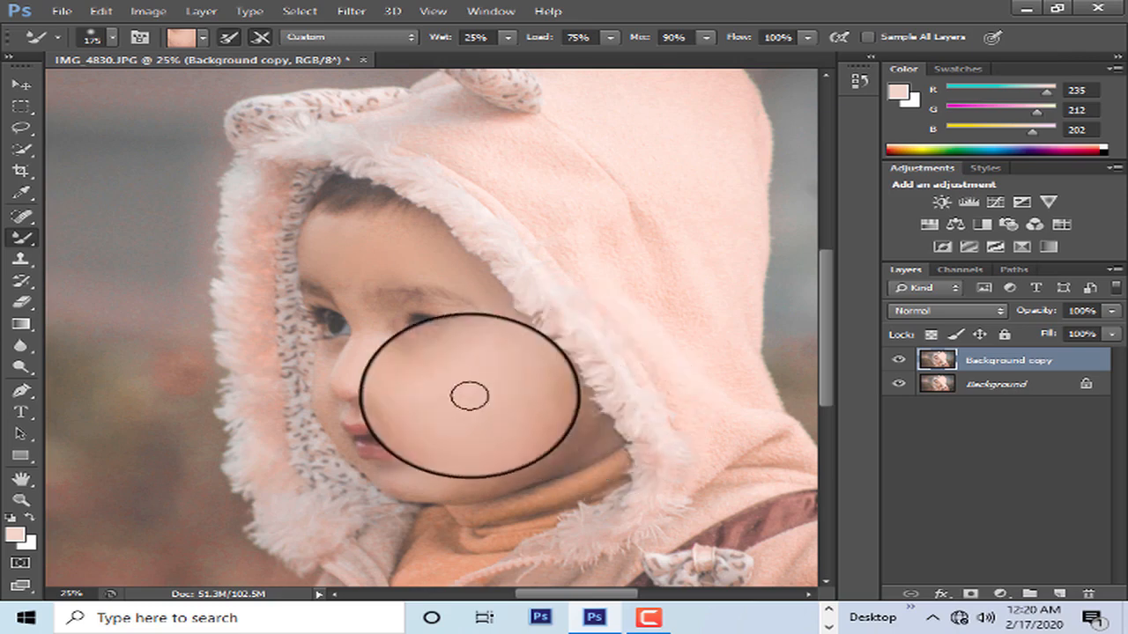
mouse_move(525, 358)
left_mouse_down()
mouse_move(523, 430)
mouse_move(514, 454)
mouse_move(501, 449)
mouse_move(523, 435)
mouse_move(523, 451)
mouse_move(458, 477)
mouse_move(460, 463)
mouse_move(547, 405)
mouse_move(533, 358)
mouse_move(572, 416)
mouse_move(565, 408)
mouse_move(550, 419)
mouse_move(542, 455)
mouse_move(516, 465)
mouse_move(587, 438)
mouse_move(566, 408)
mouse_move(537, 468)
mouse_move(544, 441)
mouse_move(527, 467)
left_mouse_up()
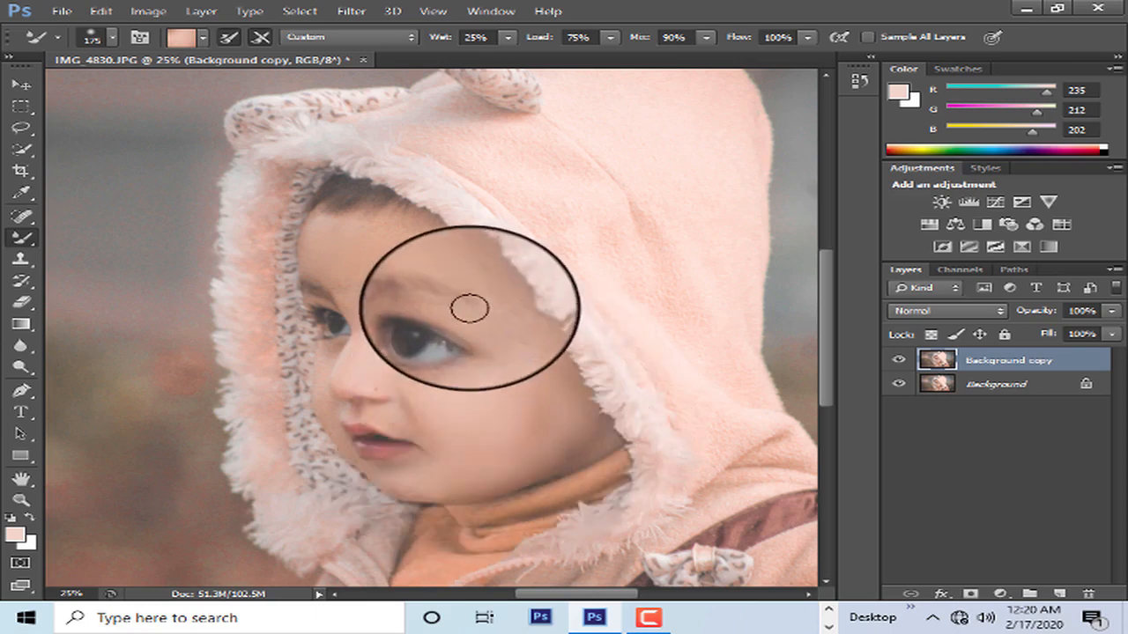
mouse_move(470, 308)
left_mouse_down()
mouse_move(512, 336)
mouse_move(480, 284)
mouse_move(507, 359)
mouse_move(540, 375)
mouse_move(535, 403)
mouse_move(582, 399)
mouse_move(554, 432)
mouse_move(508, 432)
mouse_move(372, 378)
mouse_move(443, 427)
mouse_move(404, 422)
left_mouse_up()
mouse_move(389, 237)
left_mouse_down()
mouse_move(363, 230)
mouse_move(359, 309)
mouse_move(348, 299)
mouse_move(364, 332)
mouse_move(387, 298)
mouse_move(377, 207)
mouse_move(400, 263)
mouse_move(428, 259)
mouse_move(423, 224)
mouse_move(360, 219)
mouse_move(356, 254)
mouse_move(339, 224)
left_mouse_up()
mouse_move(484, 305)
left_mouse_down()
mouse_move(549, 371)
mouse_move(521, 342)
mouse_move(536, 360)
mouse_move(481, 405)
mouse_move(463, 449)
mouse_move(442, 443)
mouse_move(411, 476)
left_mouse_up()
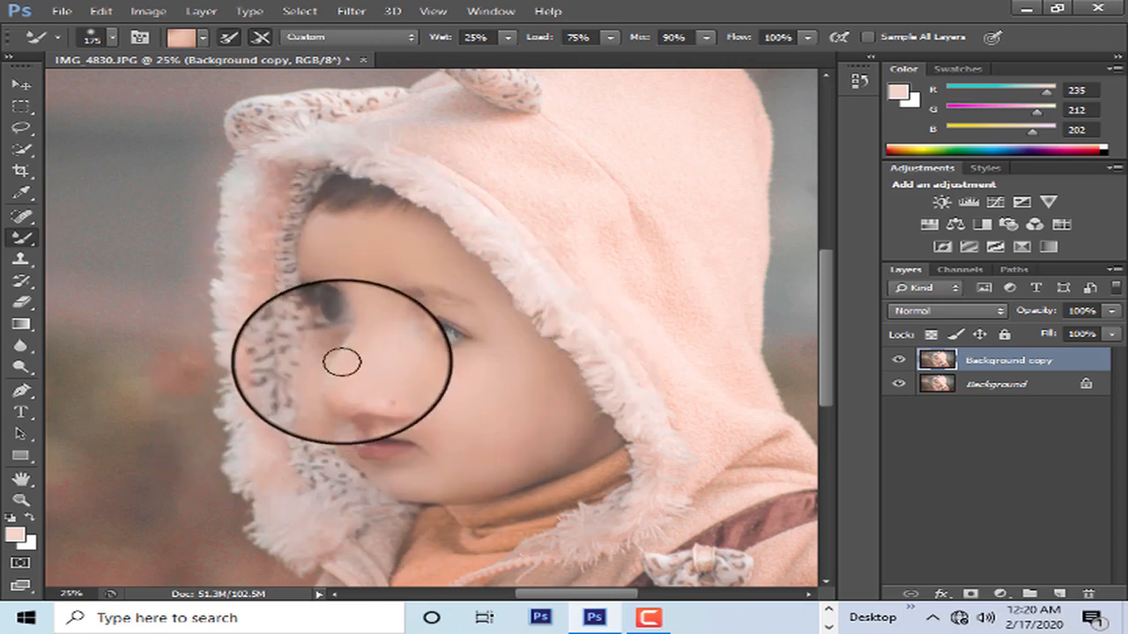
Reduce the Background copy layer's fill to 71%
left_click(28, 509)
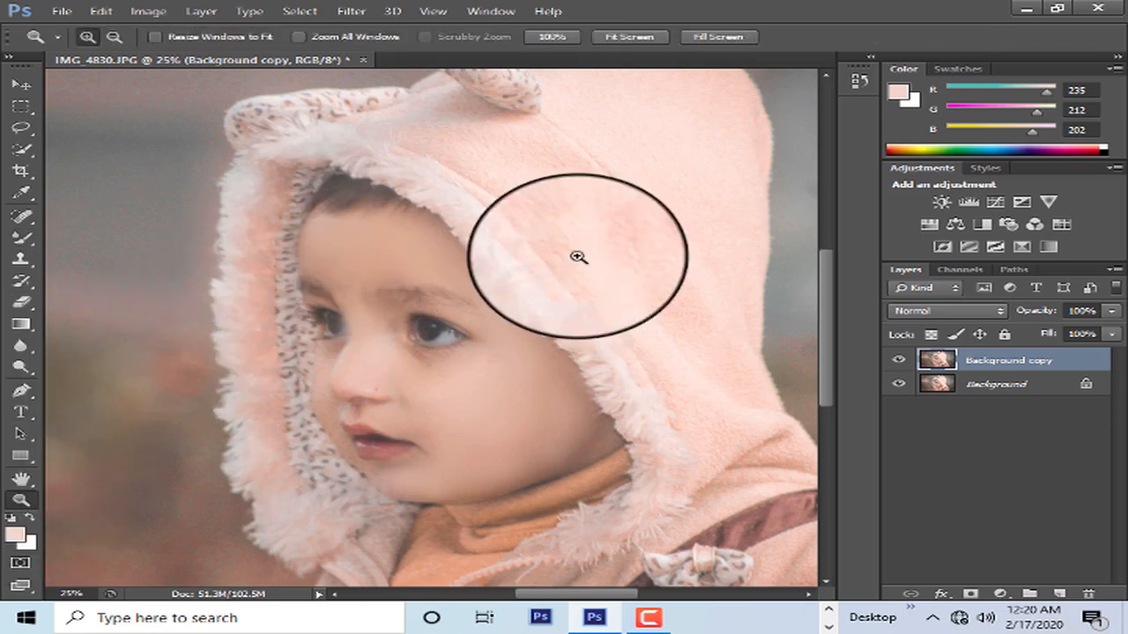
right_click(576, 256)
left_click(608, 261)
right_click(426, 206)
left_click(525, 294)
left_click(521, 335)
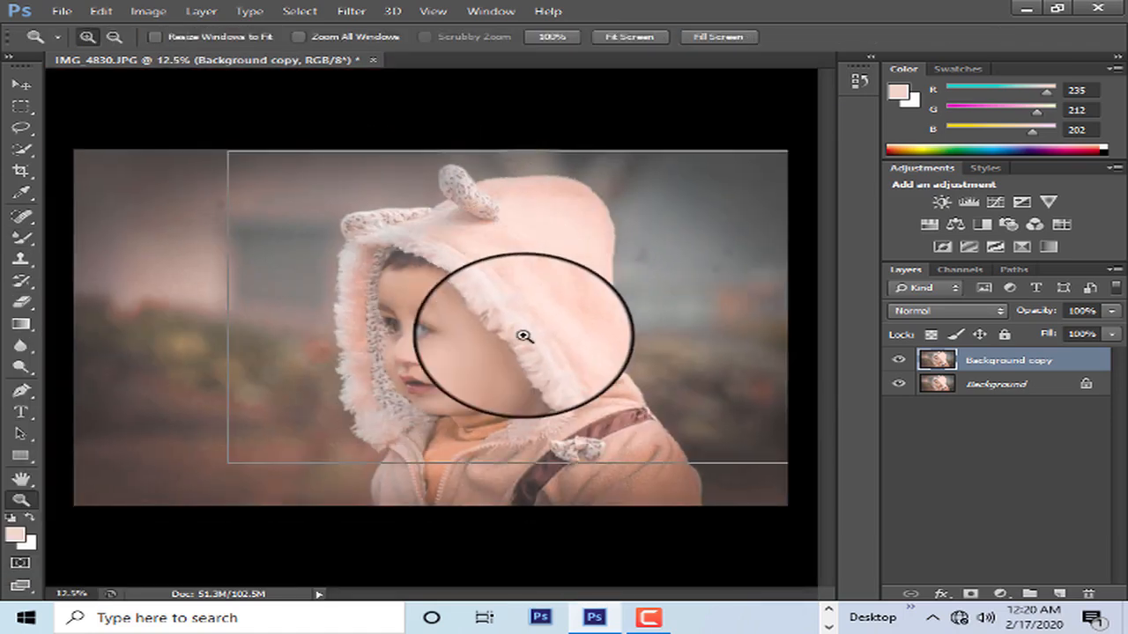
left_click(1110, 337)
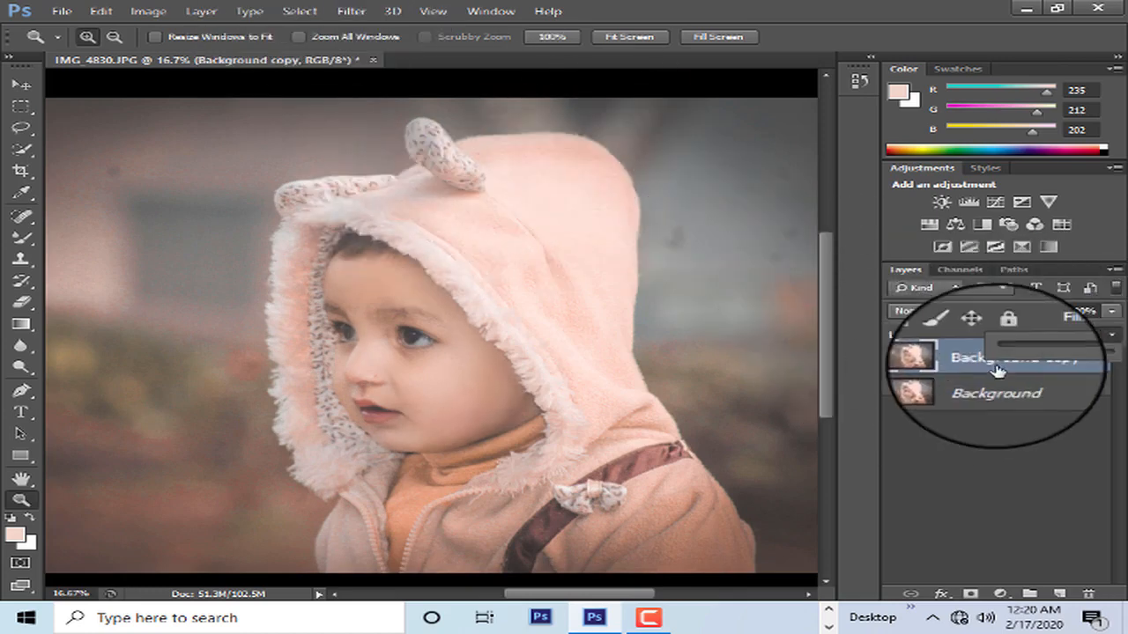
Apply the Imagenomic Portraiture filter to the Background copy layer with the Smoothing: High preset
left_click(351, 11)
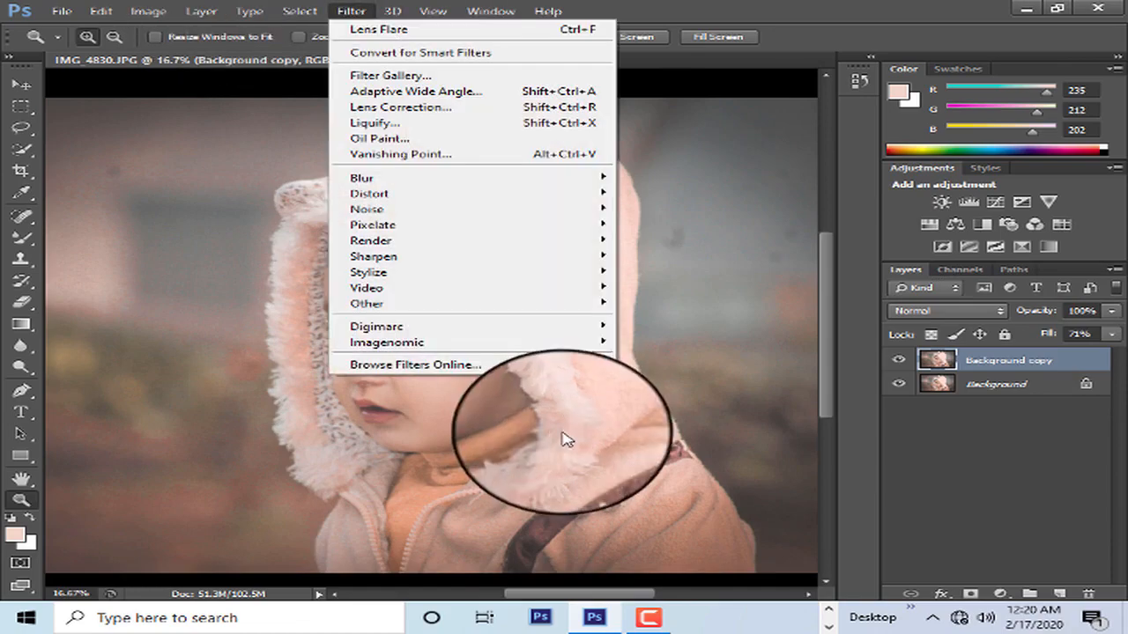
mouse_move(503, 343)
left_click(697, 343)
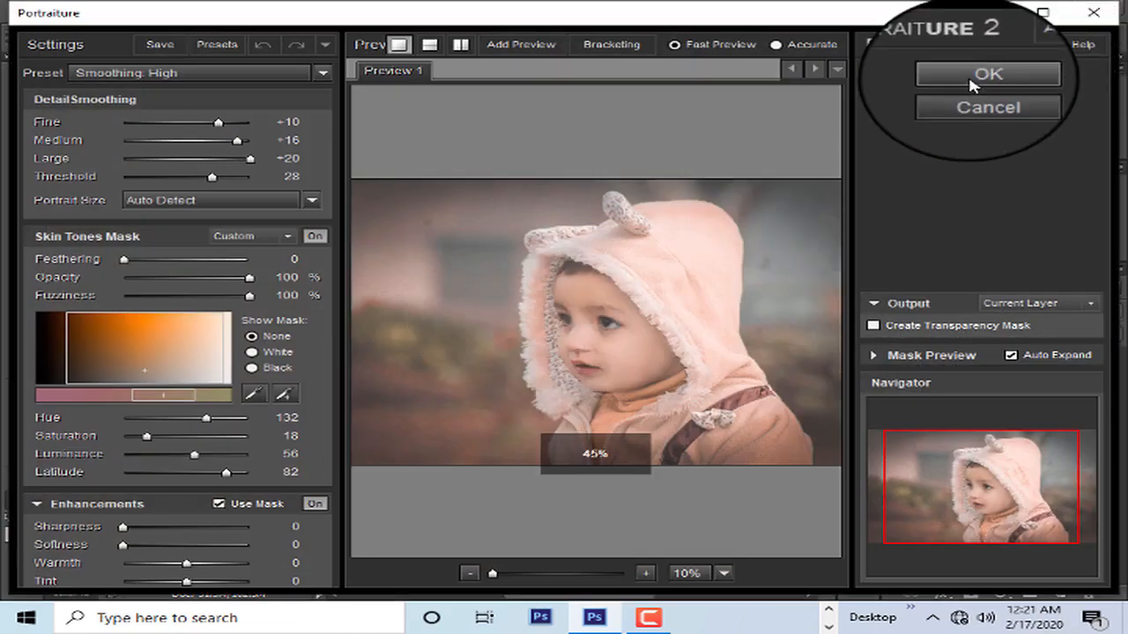
left_click(969, 76)
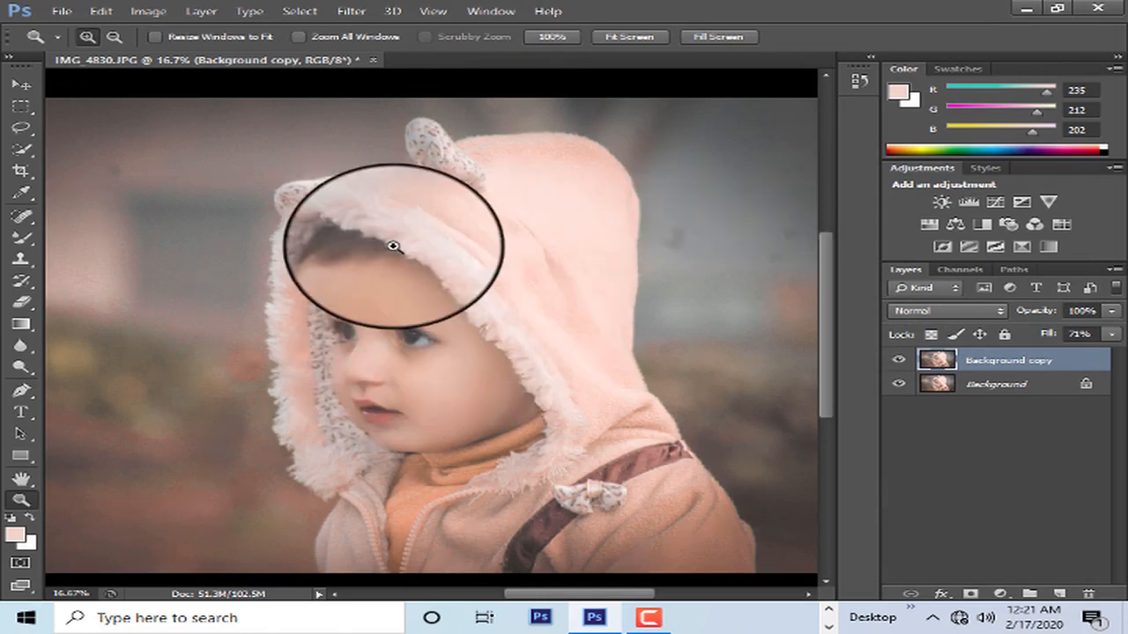
Examine the smoothed face up close and within the whole photo
right_click(394, 249)
left_click(514, 333)
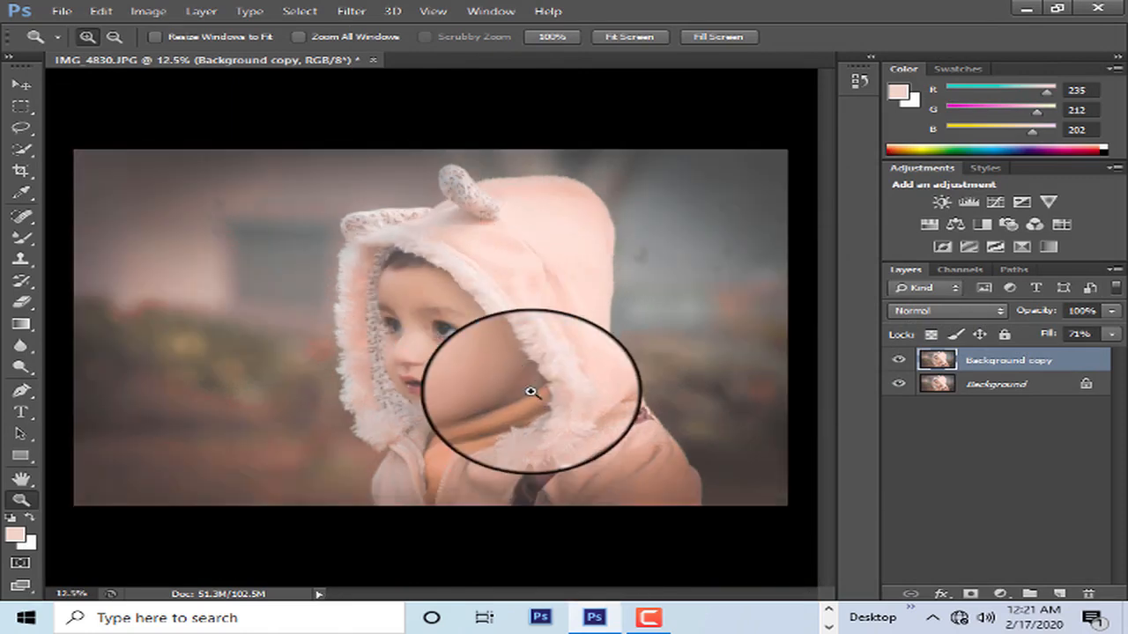
left_click(531, 392)
right_click(424, 151)
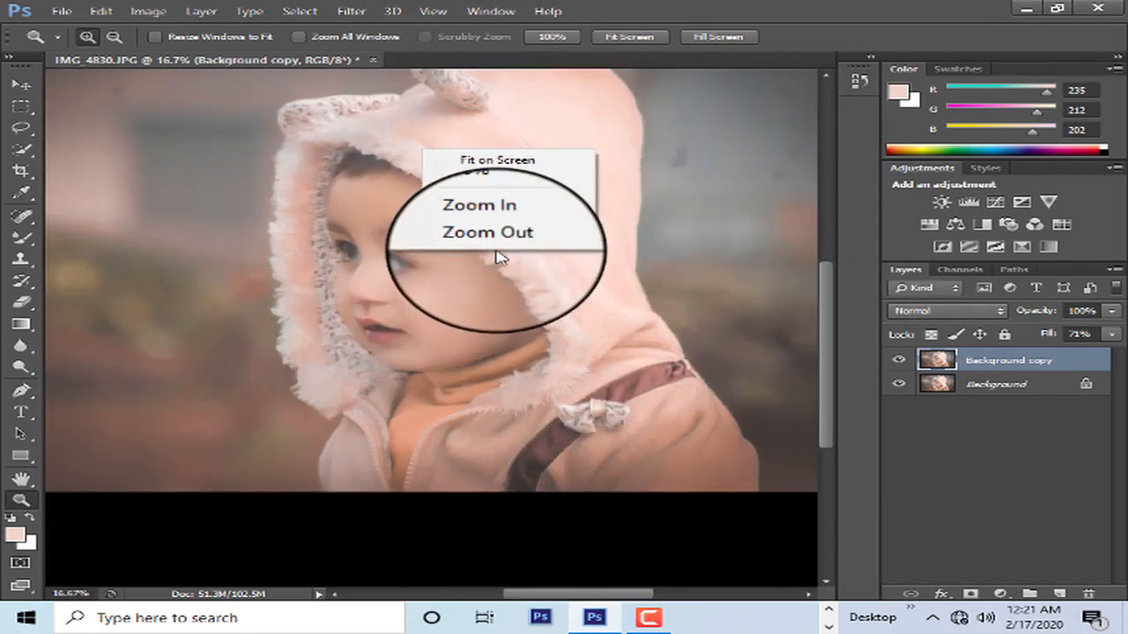
left_click(496, 256)
right_click(434, 193)
left_click(493, 281)
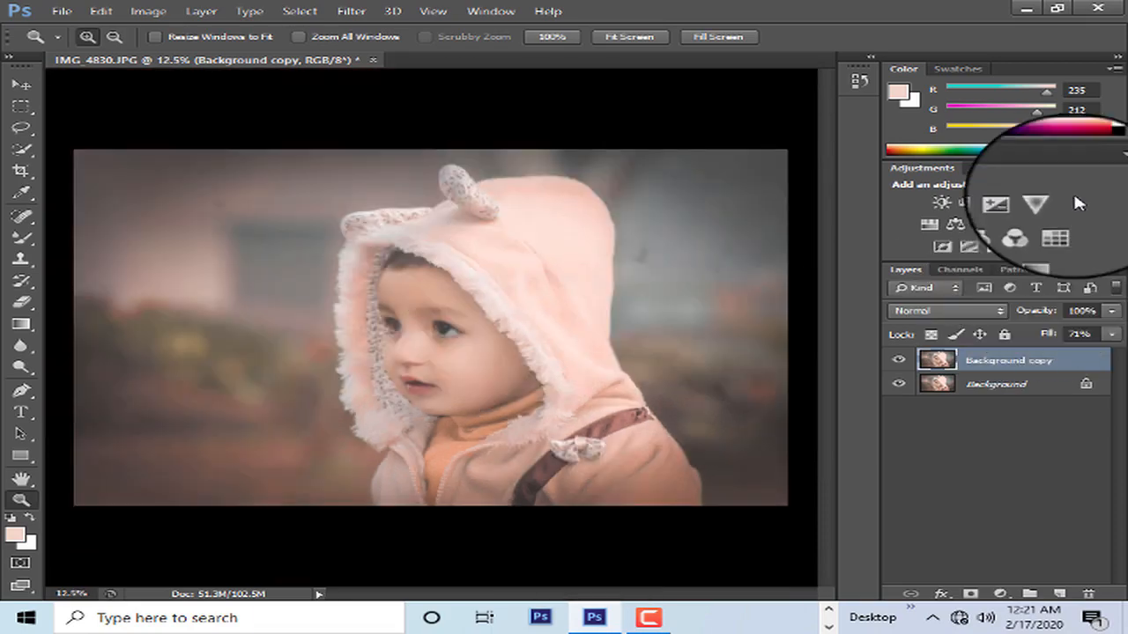
Add a Color Lookup adjustment layer using the 2Strip.look 3DLUT file and reduce its fill to 71%
left_click(1060, 225)
left_click(804, 374)
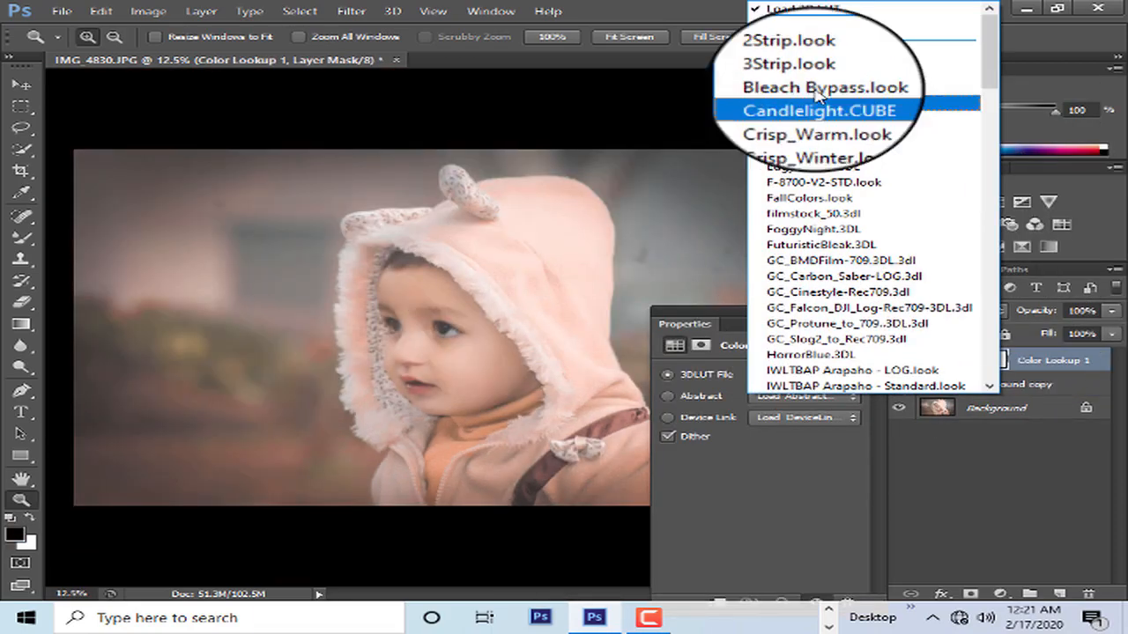
left_click(798, 57)
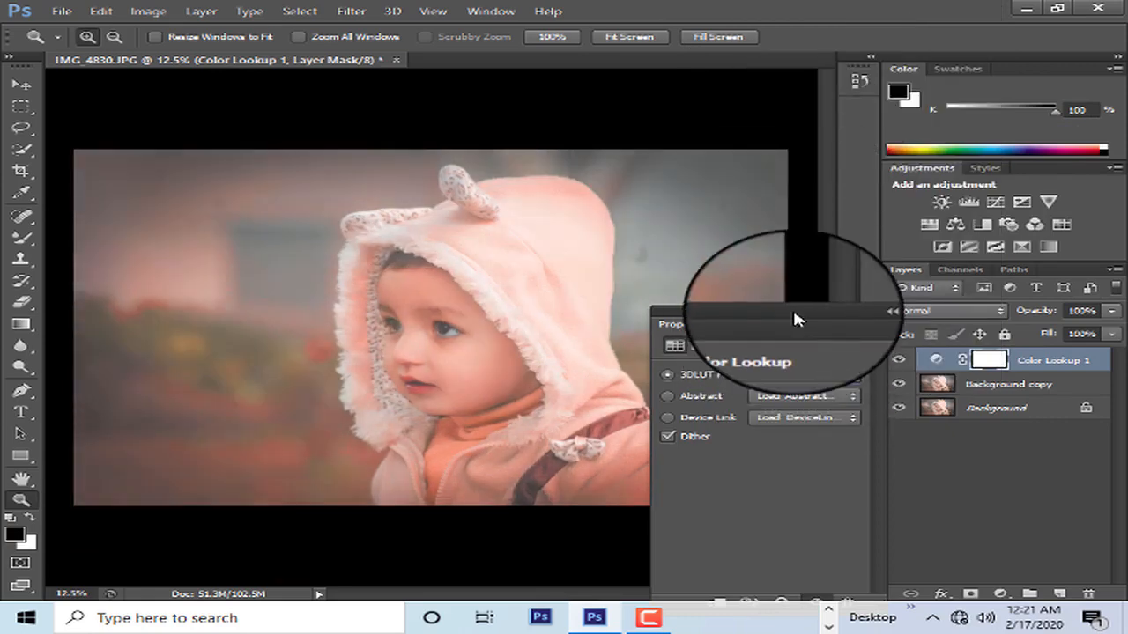
left_click(878, 312)
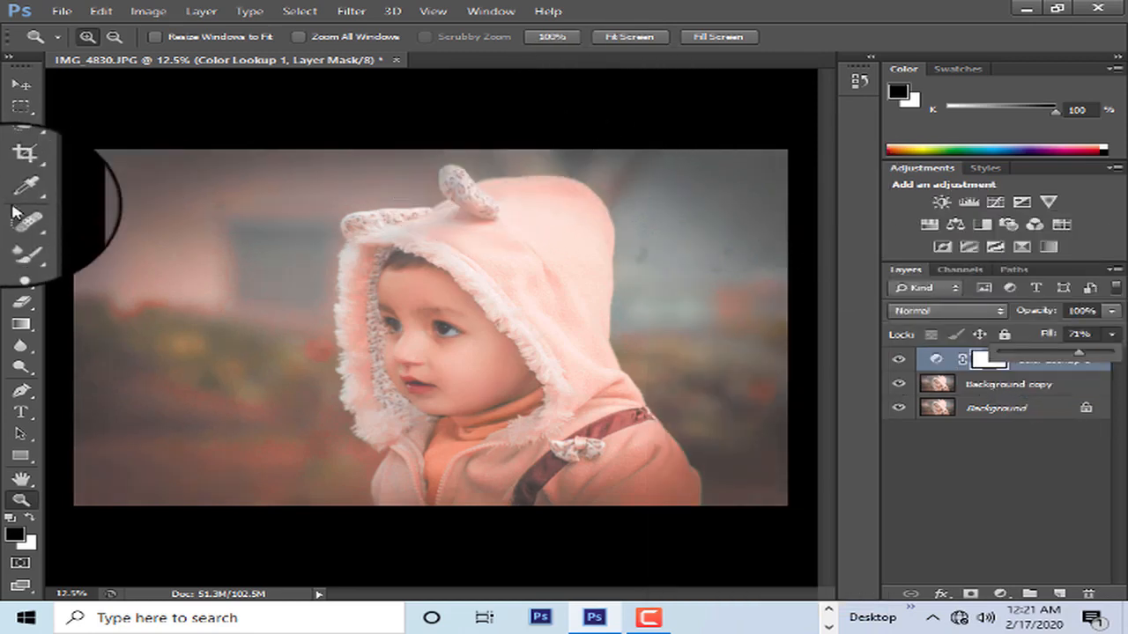
Paint black over the child's face on the Color Lookup mask with the Brush enlarged to 900 px at 8% opacity
left_click(25, 238)
left_click(81, 238)
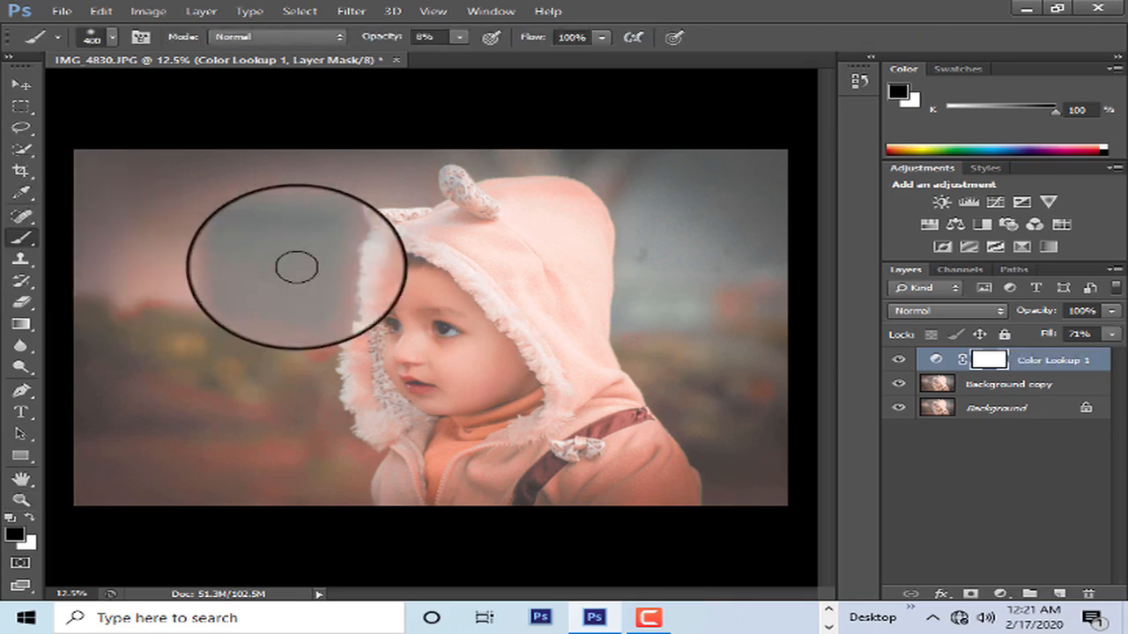
key("bracketright")
key("bracketright")
key("bracketright")
key("bracketright")
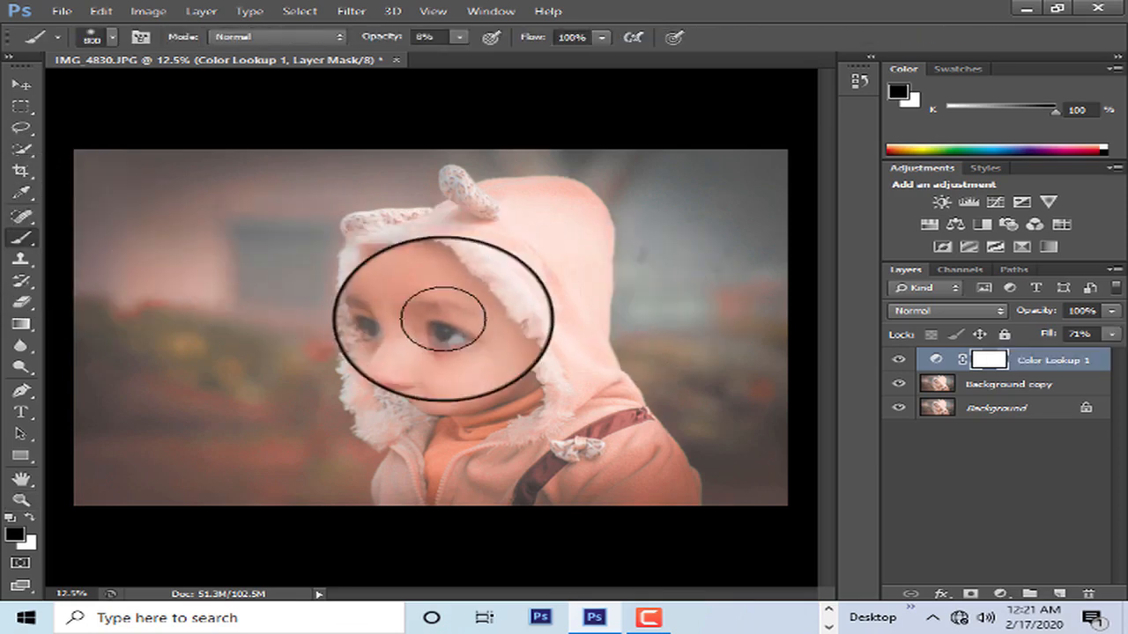
mouse_move(443, 320)
left_mouse_down()
mouse_move(445, 404)
mouse_move(403, 270)
mouse_move(406, 299)
mouse_move(432, 396)
mouse_move(407, 250)
mouse_move(398, 273)
mouse_move(411, 395)
mouse_move(425, 258)
mouse_move(409, 236)
mouse_move(439, 405)
mouse_move(441, 375)
mouse_move(404, 261)
mouse_move(419, 298)
mouse_move(378, 327)
mouse_move(374, 415)
mouse_move(448, 422)
left_mouse_up()
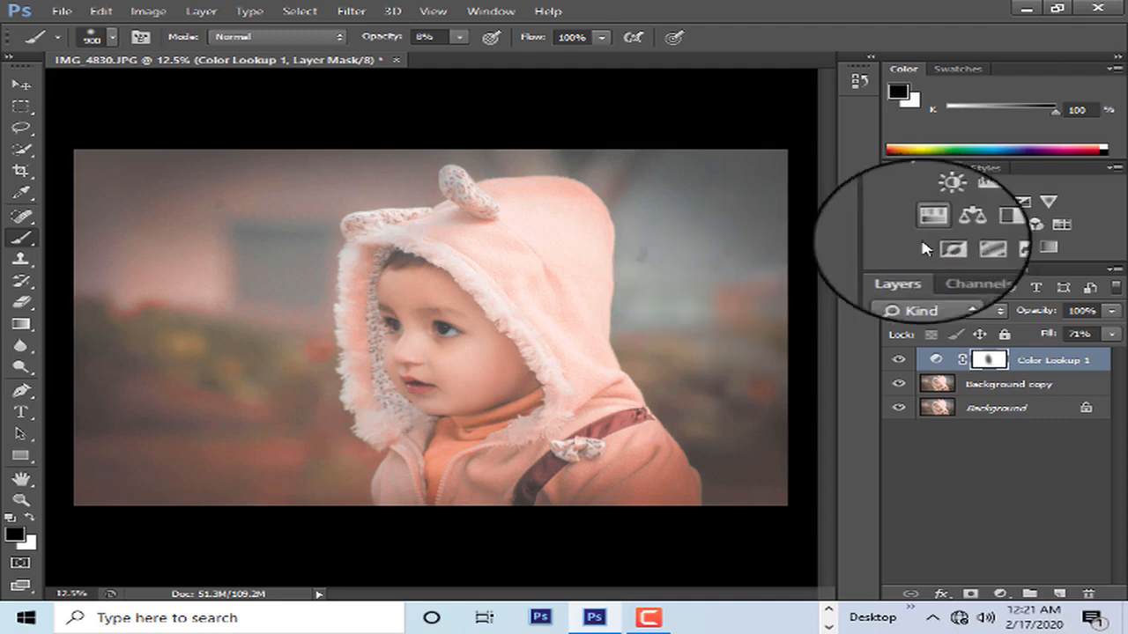
Add a Selective Color adjustment layer and set the Yellows to Cyan -22% and Yellow -2%
left_click(1049, 247)
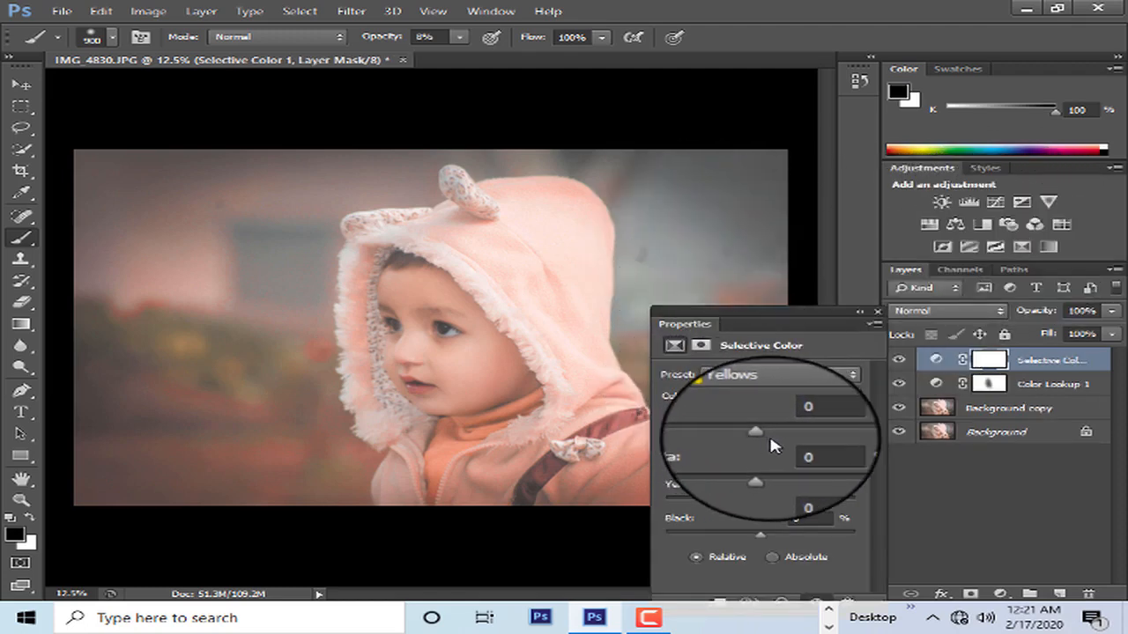
left_click_drag(761, 434, 761, 503)
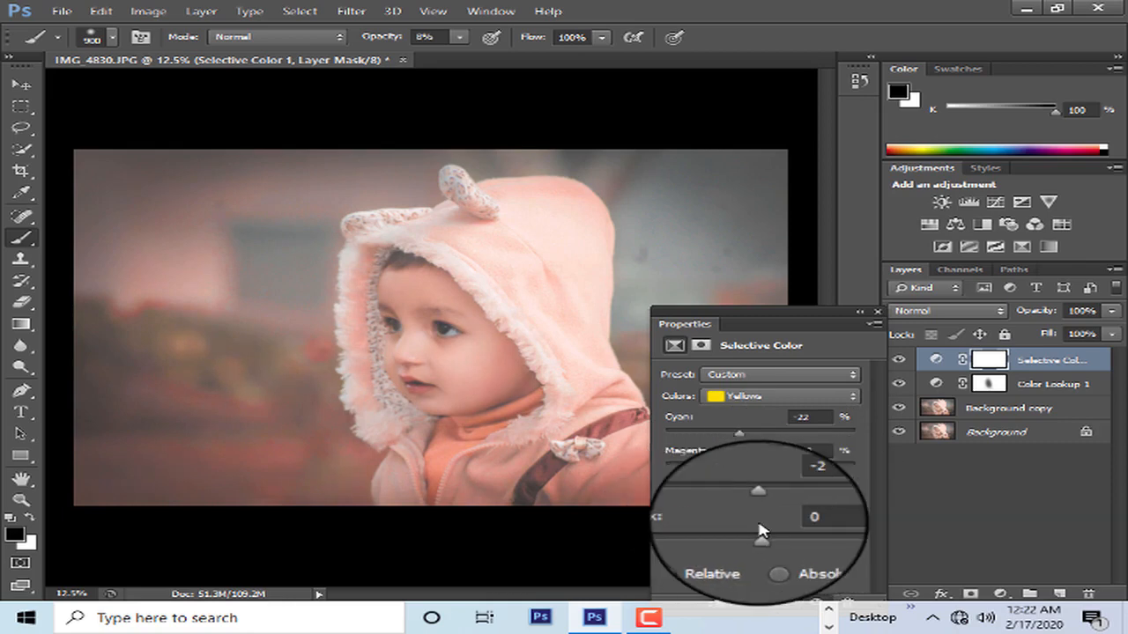
left_click_drag(825, 317, 883, 303)
Set the Selective Color Reds to Cyan -16% and Magenta +49%
left_click(831, 388)
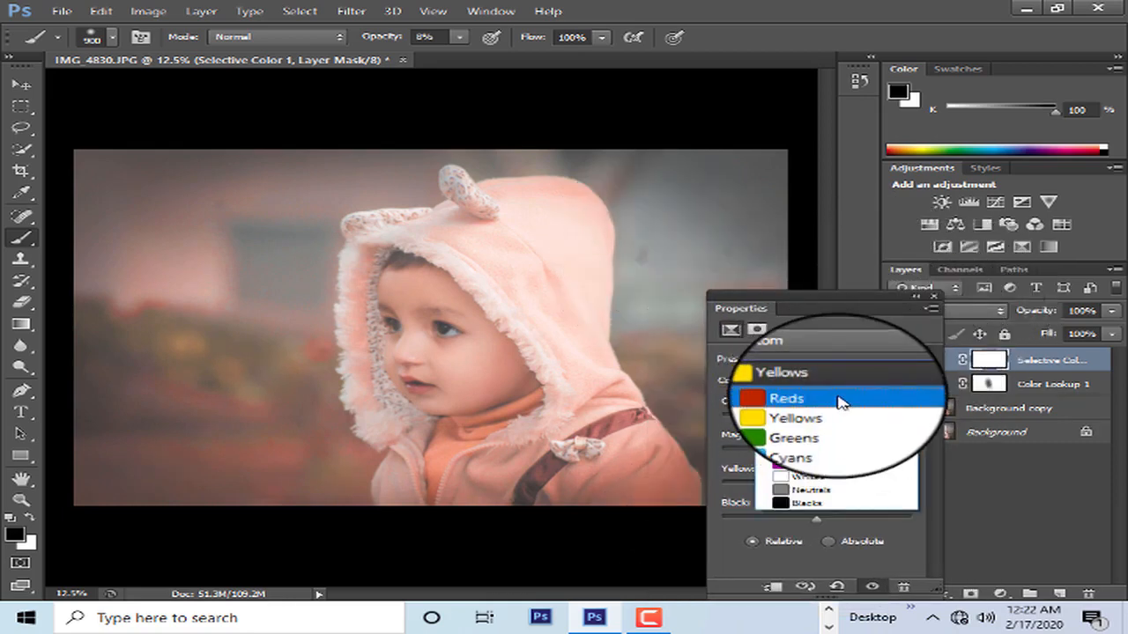
left_click(839, 398)
left_click_drag(822, 424, 863, 454)
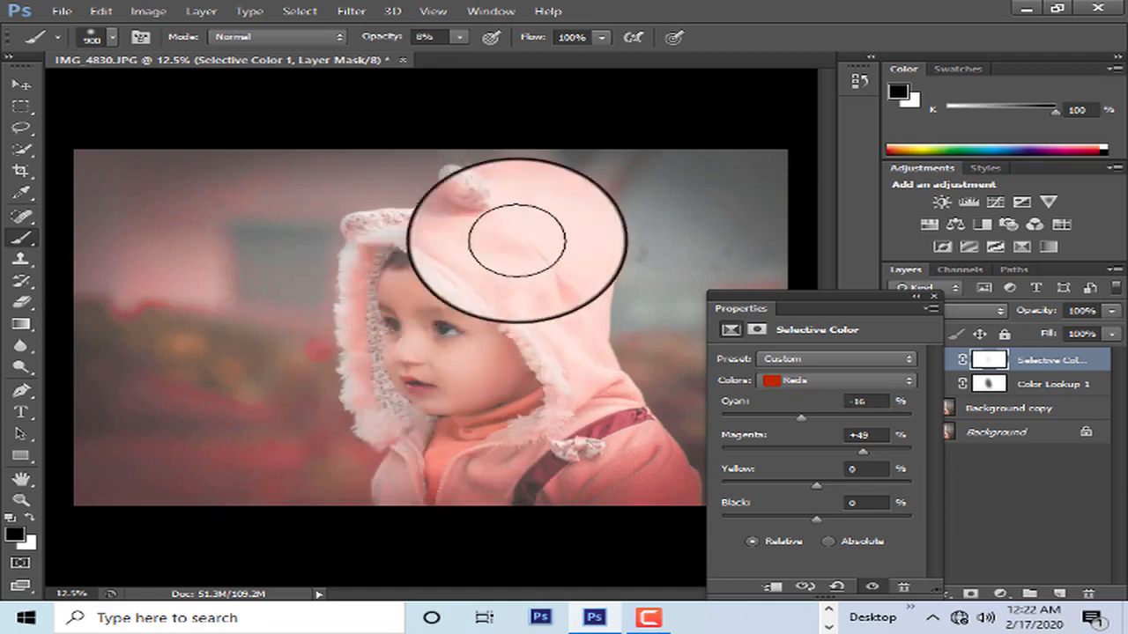
Paint black on the Selective Color mask over the child's hood and jacket with the 900 px Brush at 8% opacity
mouse_move(474, 239)
left_mouse_down()
mouse_move(445, 251)
mouse_move(467, 246)
mouse_move(440, 391)
mouse_move(570, 444)
mouse_move(533, 475)
mouse_move(575, 390)
mouse_move(589, 468)
mouse_move(640, 555)
mouse_move(628, 524)
left_mouse_up()
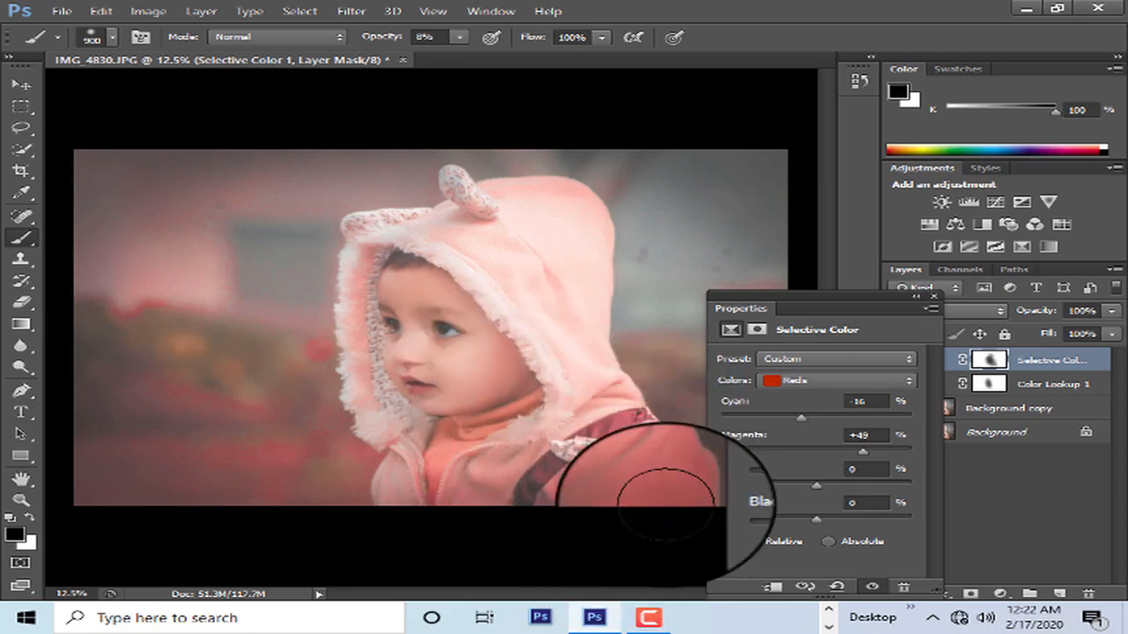
mouse_move(543, 447)
left_mouse_down()
mouse_move(515, 441)
mouse_move(486, 481)
mouse_move(468, 460)
mouse_move(441, 453)
left_mouse_up()
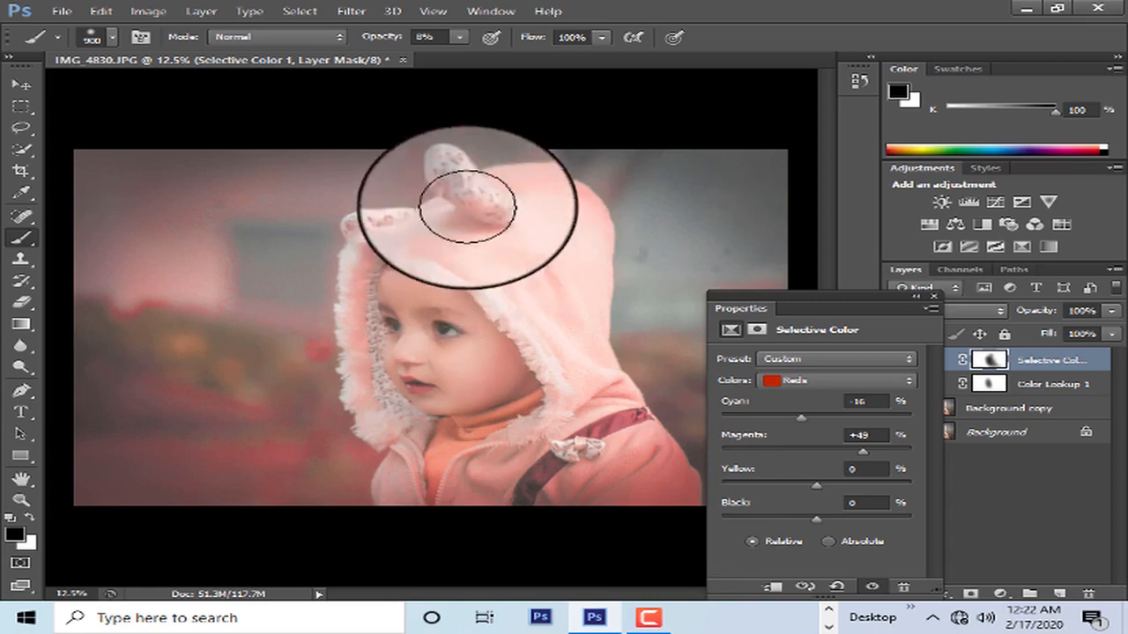
Paint more black over the child's hood, face and jacket on the Selective Color mask, with the Brush opacity raised to 12%
left_click_drag(436, 253, 530, 231)
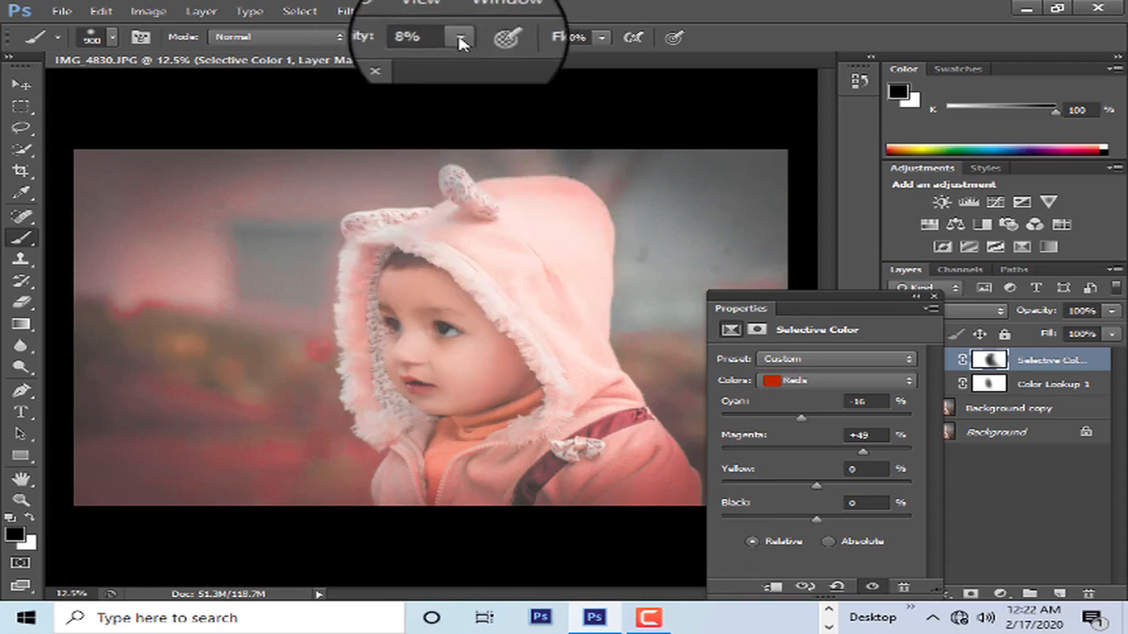
left_click_drag(462, 54, 466, 55)
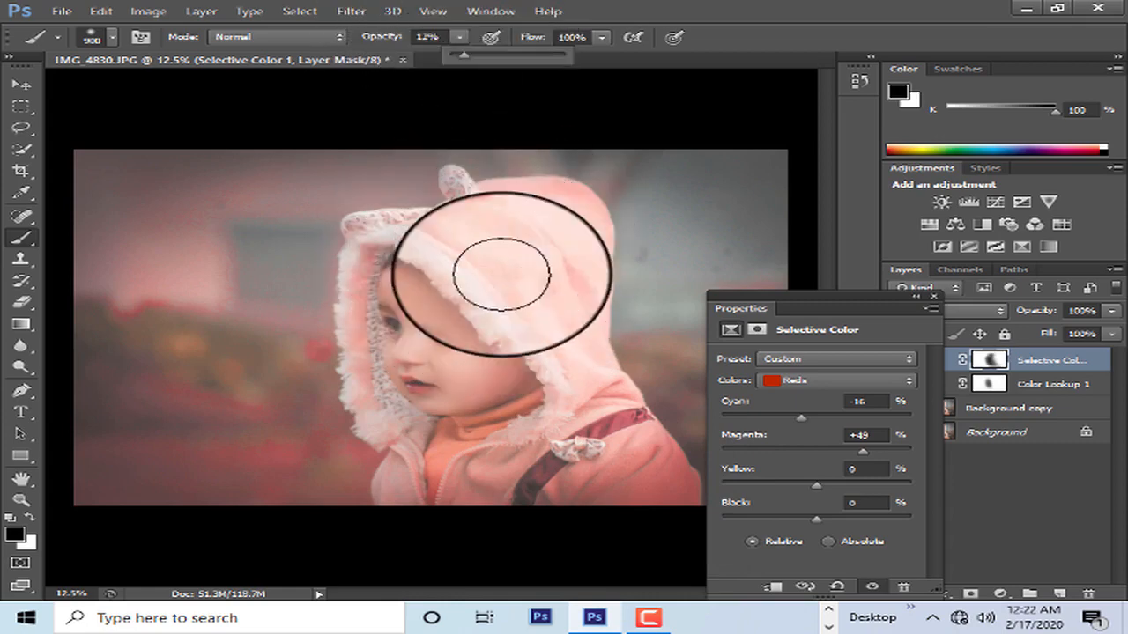
mouse_move(584, 185)
left_mouse_down()
mouse_move(485, 224)
mouse_move(633, 184)
mouse_move(546, 188)
mouse_move(422, 282)
left_mouse_up()
mouse_move(388, 315)
left_mouse_down()
mouse_move(391, 388)
mouse_move(426, 496)
mouse_move(565, 467)
mouse_move(586, 436)
left_mouse_up()
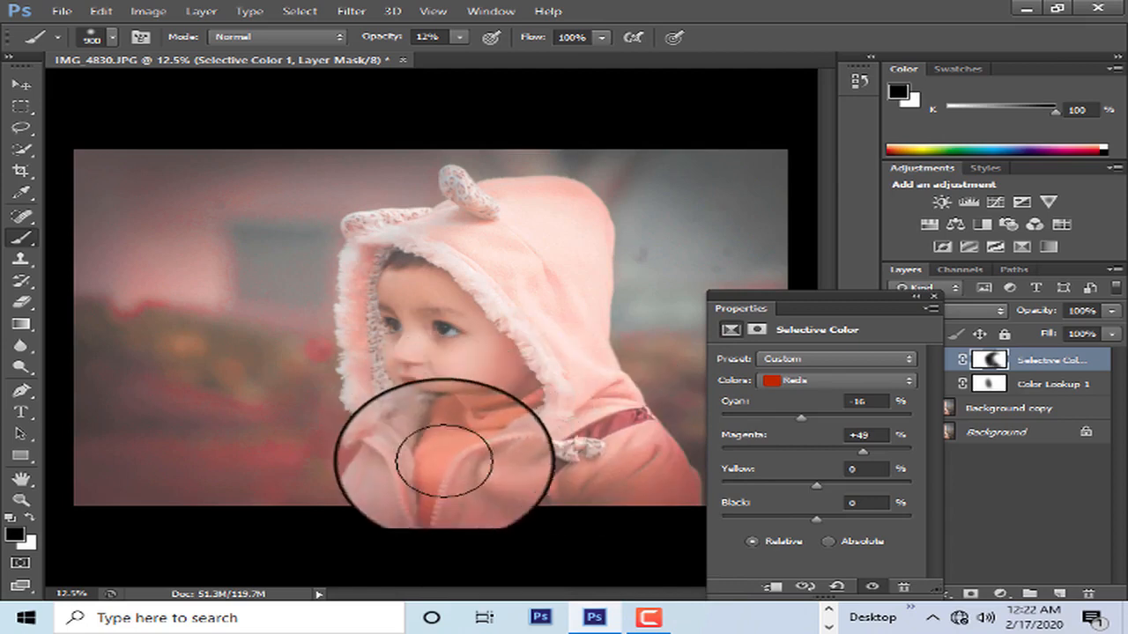
mouse_move(396, 356)
left_mouse_down()
mouse_move(371, 371)
mouse_move(338, 364)
mouse_move(367, 411)
left_mouse_up()
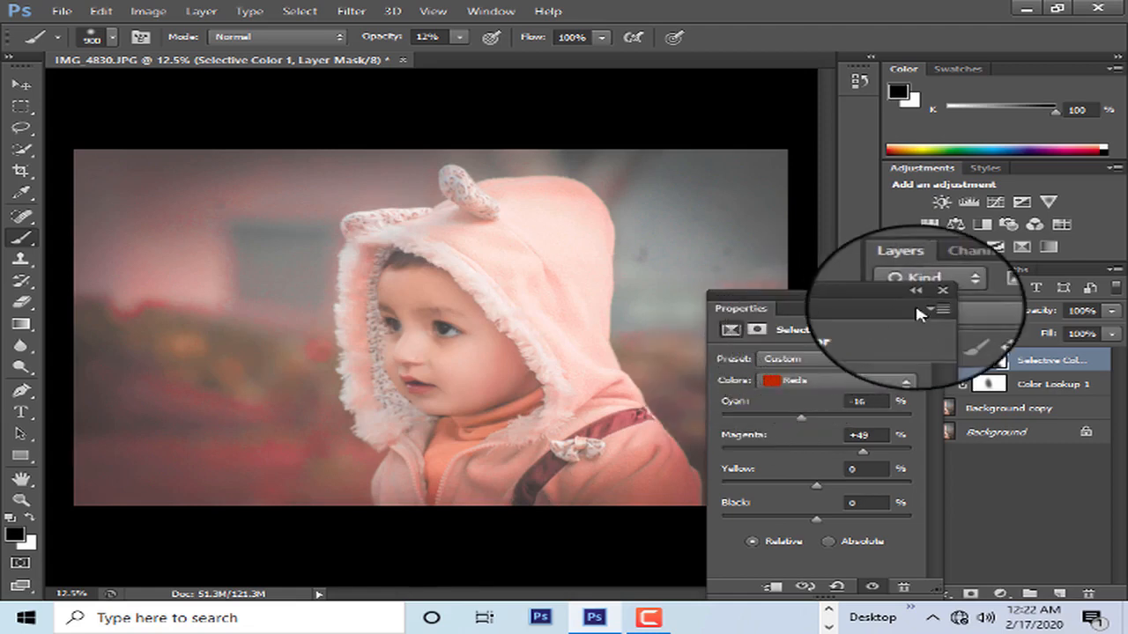
Set the Selective Color Whites to Cyan +66%, Magenta -86% and Yellow +10%
left_click(841, 381)
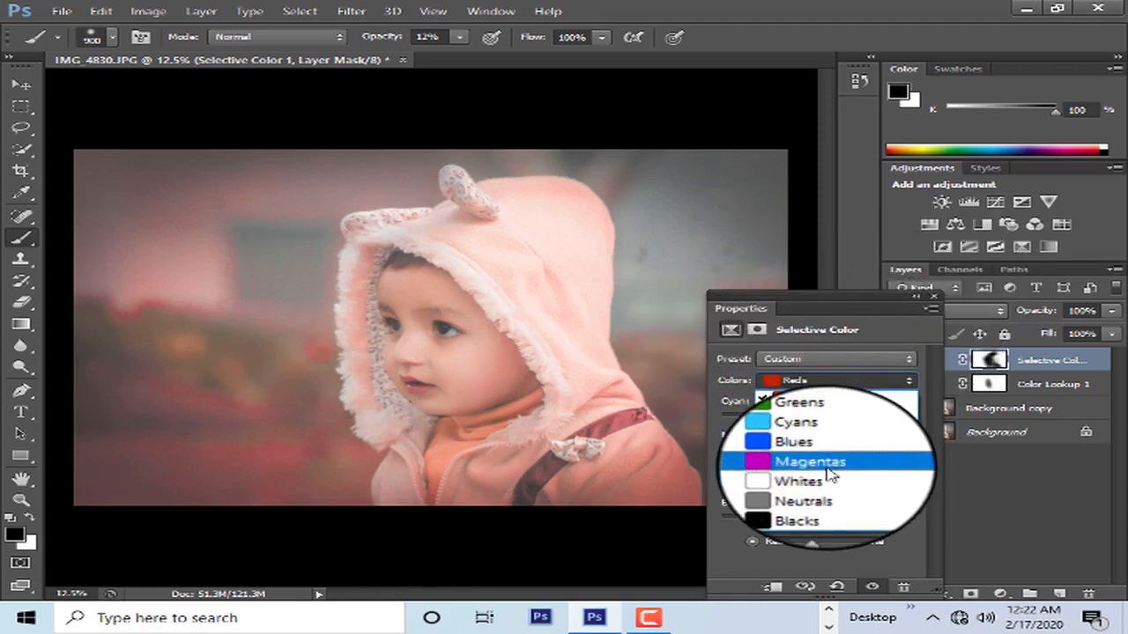
left_click(763, 458)
left_click(837, 388)
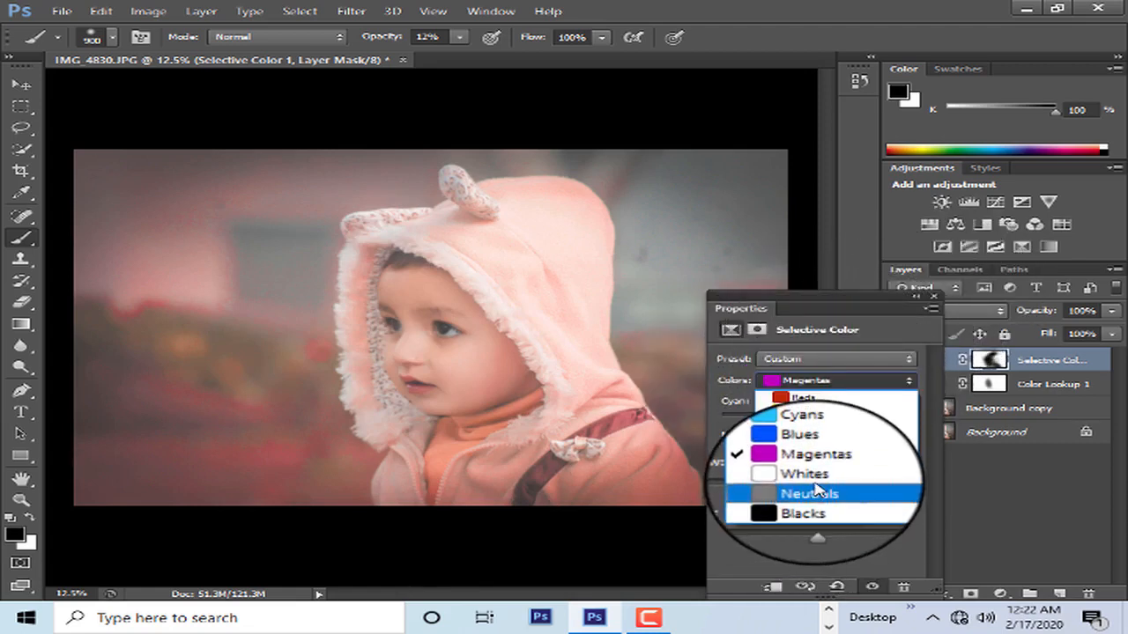
left_click(810, 477)
left_click_drag(816, 416, 806, 457)
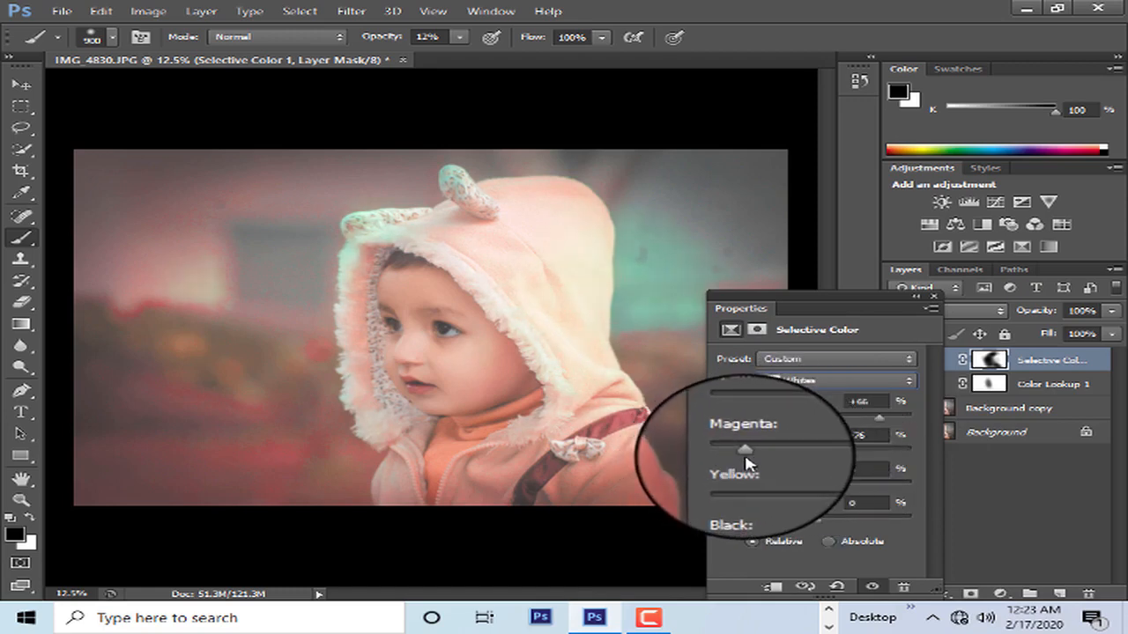
left_click_drag(774, 452, 736, 458)
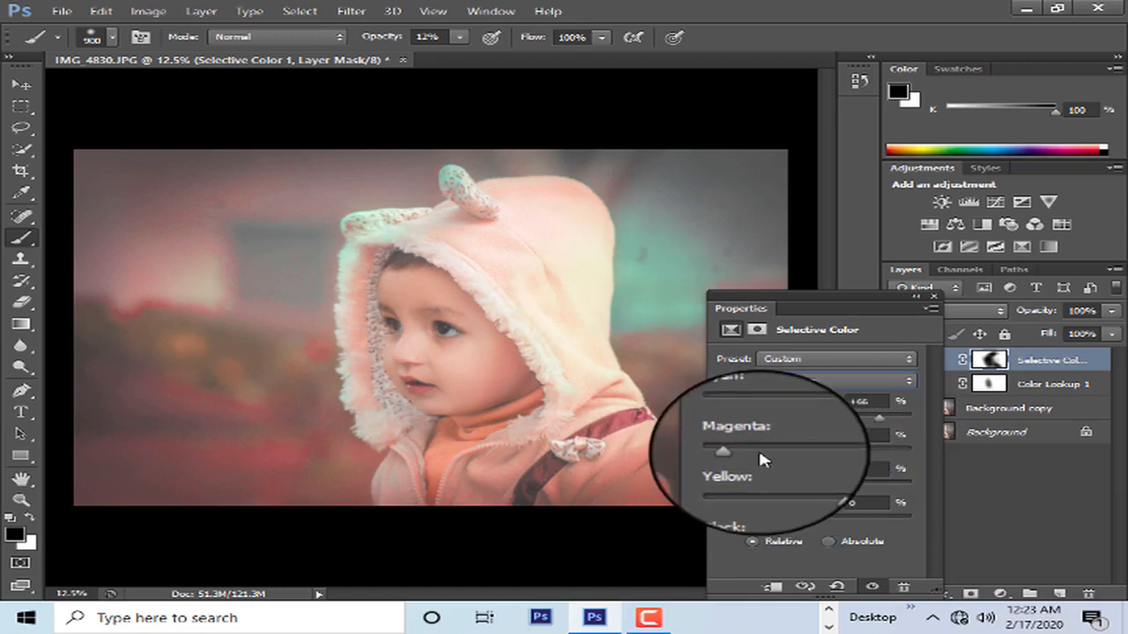
left_click_drag(819, 484, 870, 503)
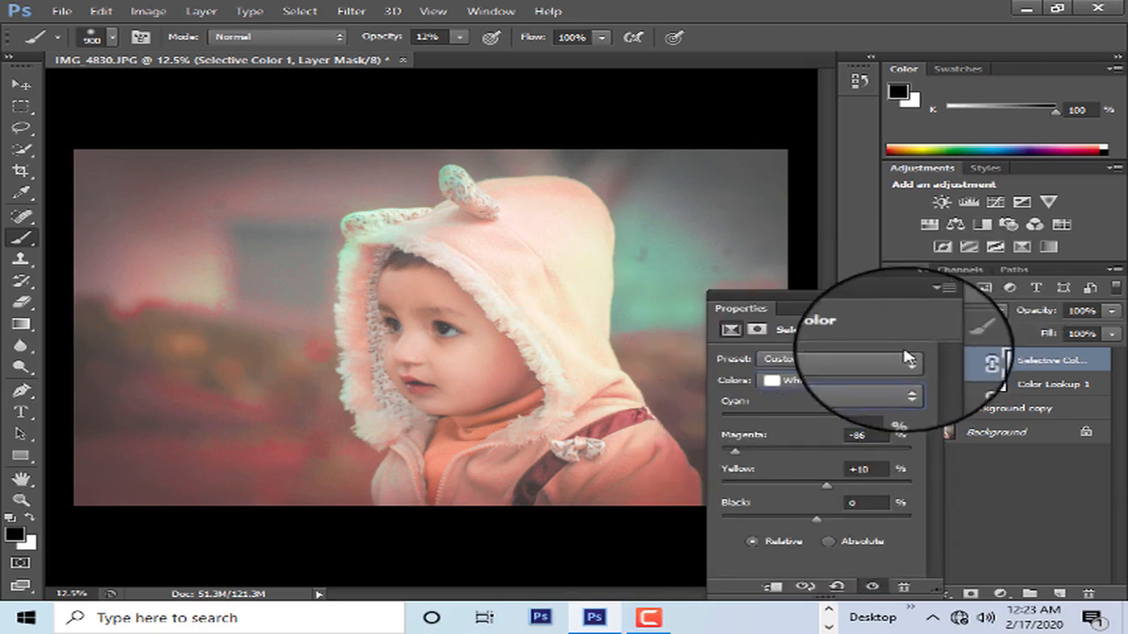
left_click(933, 296)
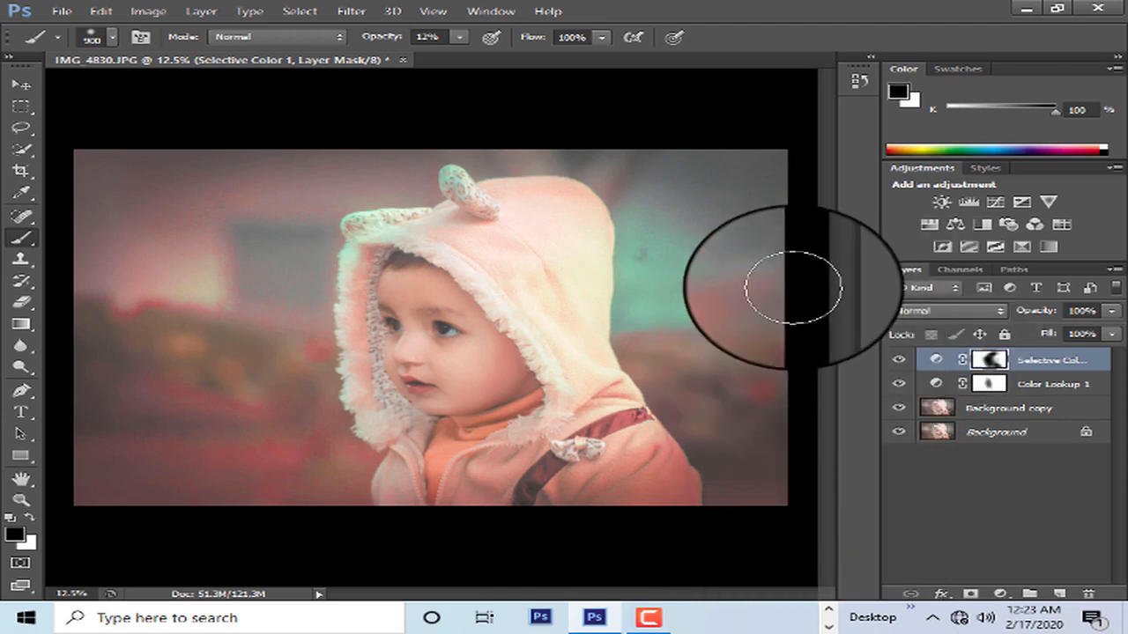
Add a second Selective Color adjustment layer and set its Reds to Black +10%
left_click(1020, 254)
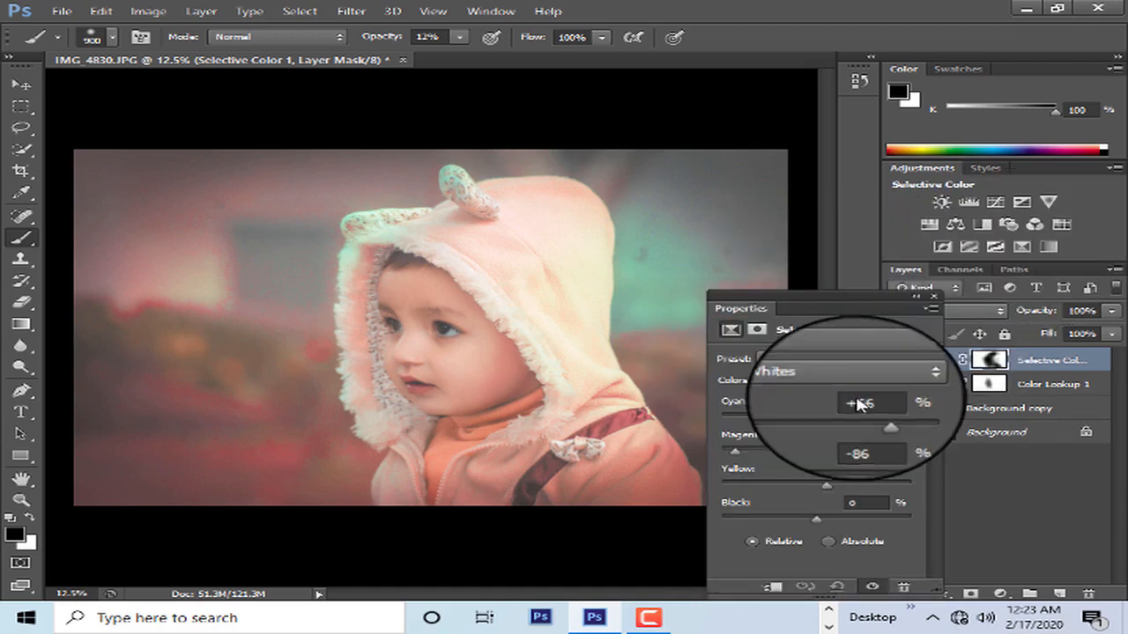
left_click(851, 363)
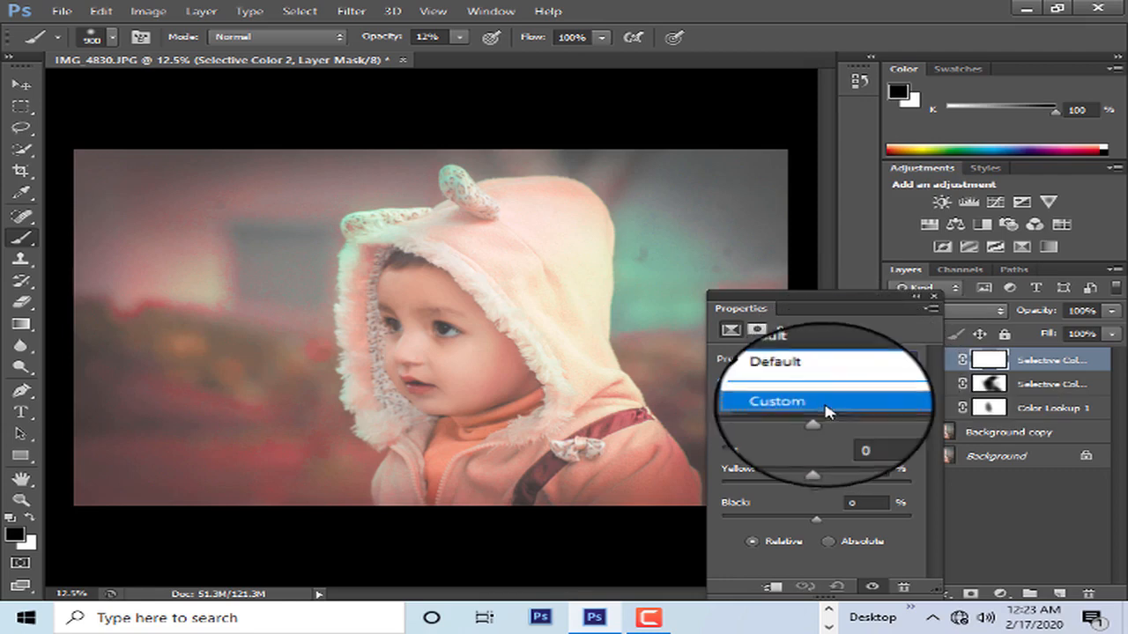
left_click(825, 395)
left_click(826, 381)
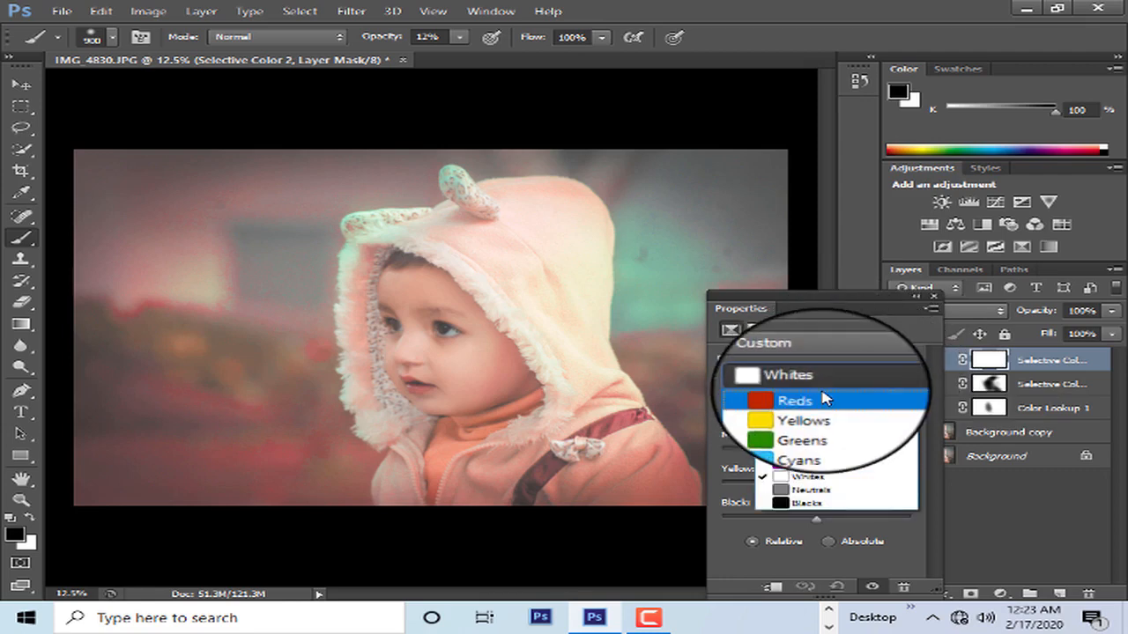
left_click(825, 399)
left_click_drag(815, 523, 711, 530)
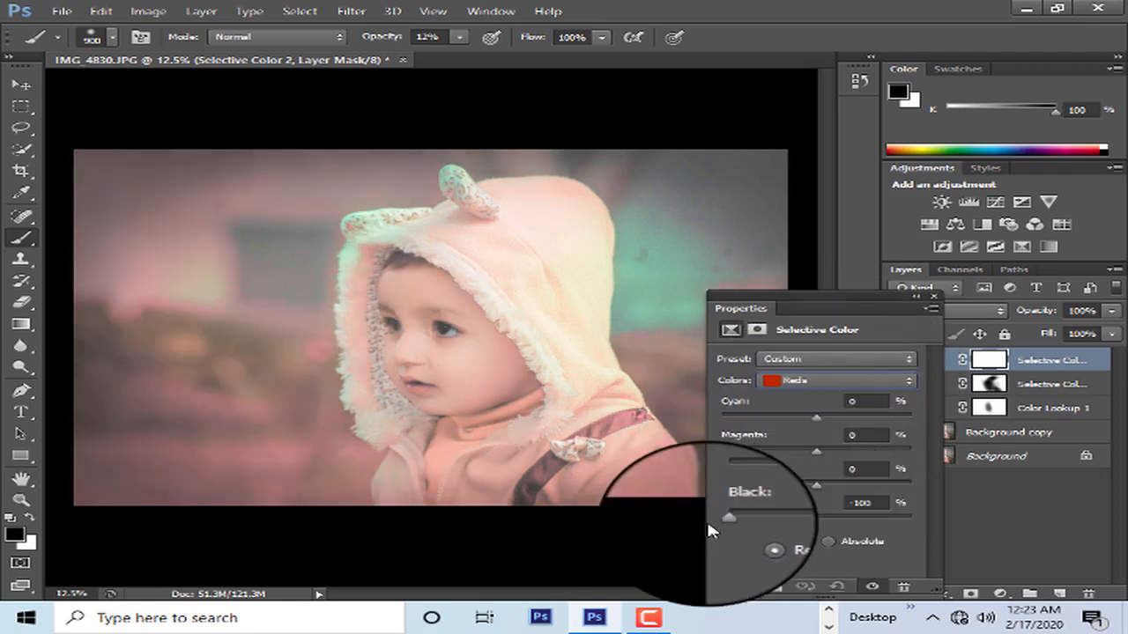
left_click_drag(786, 531, 828, 550)
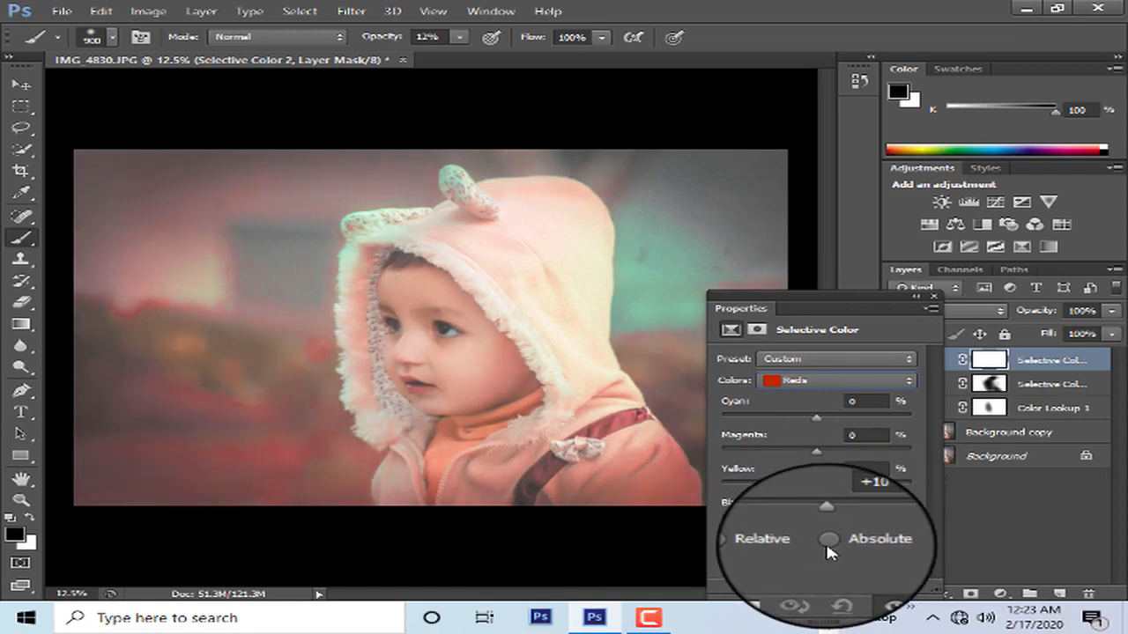
Set the Whites of the second Selective Color layer to Black -74%
left_click(829, 379)
left_click(811, 470)
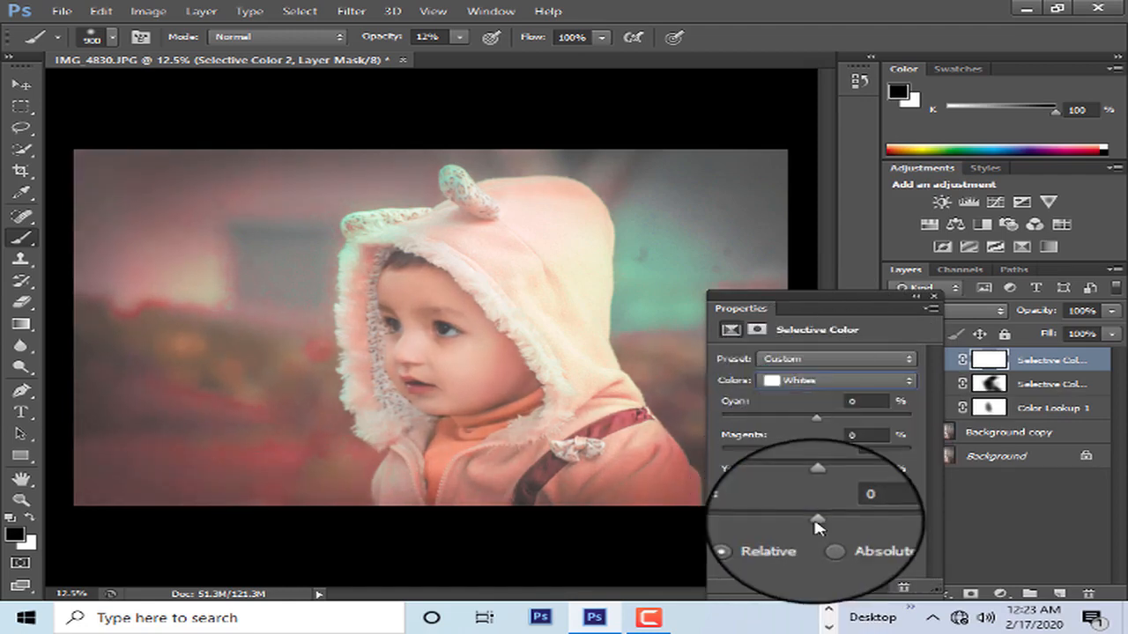
left_click_drag(817, 518, 746, 538)
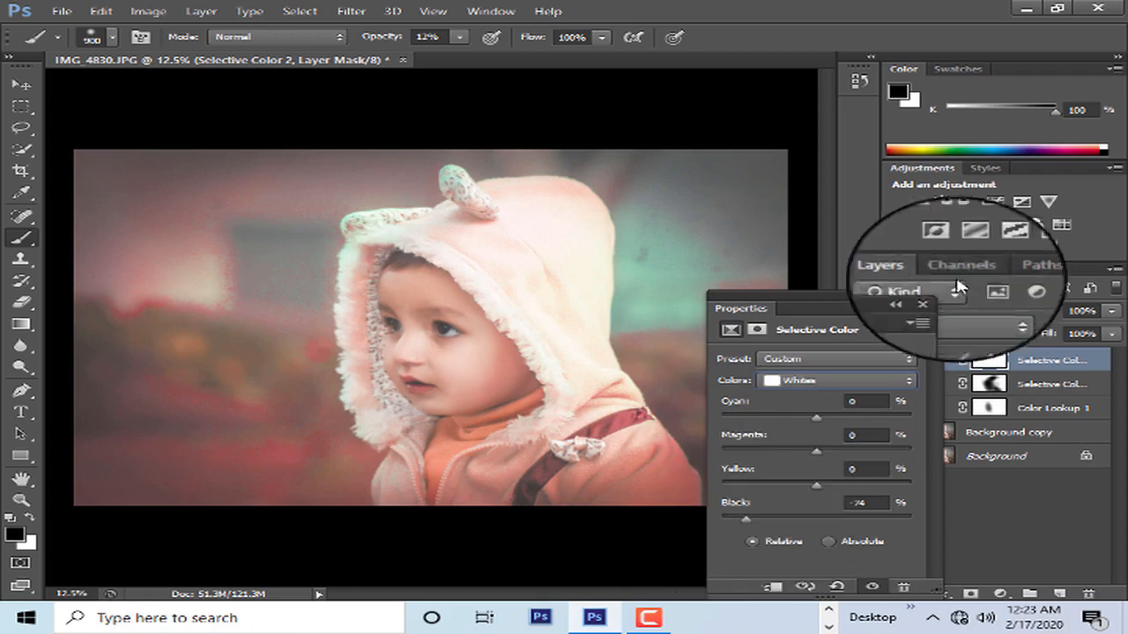
left_click(916, 298)
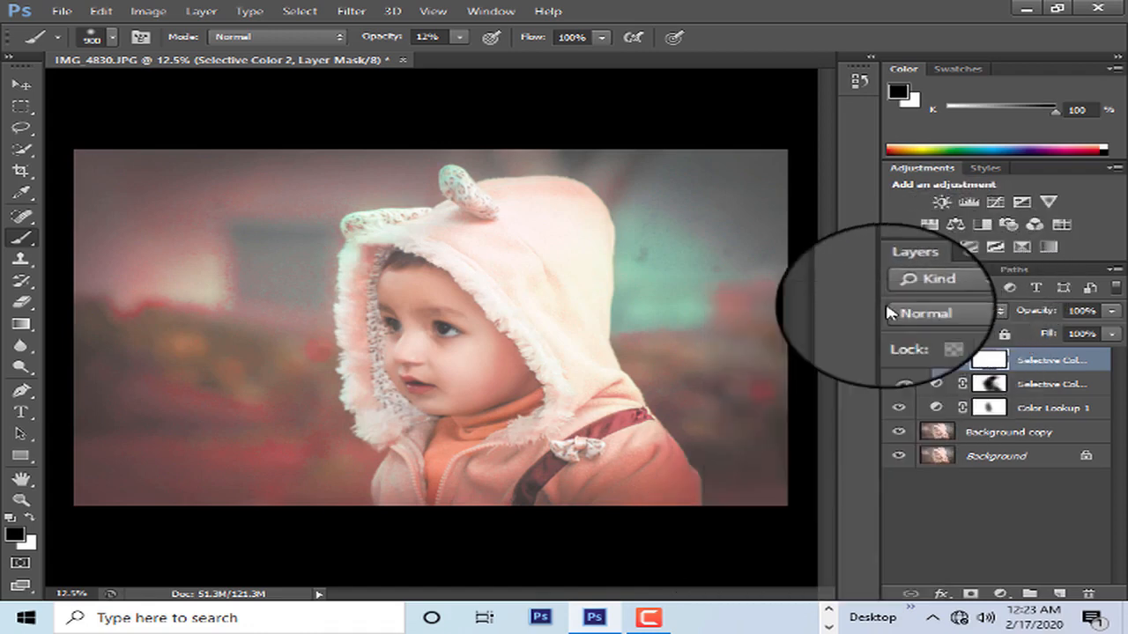
Add a Photo Filter adjustment layer using Cooling Filter (82)
left_click(1009, 225)
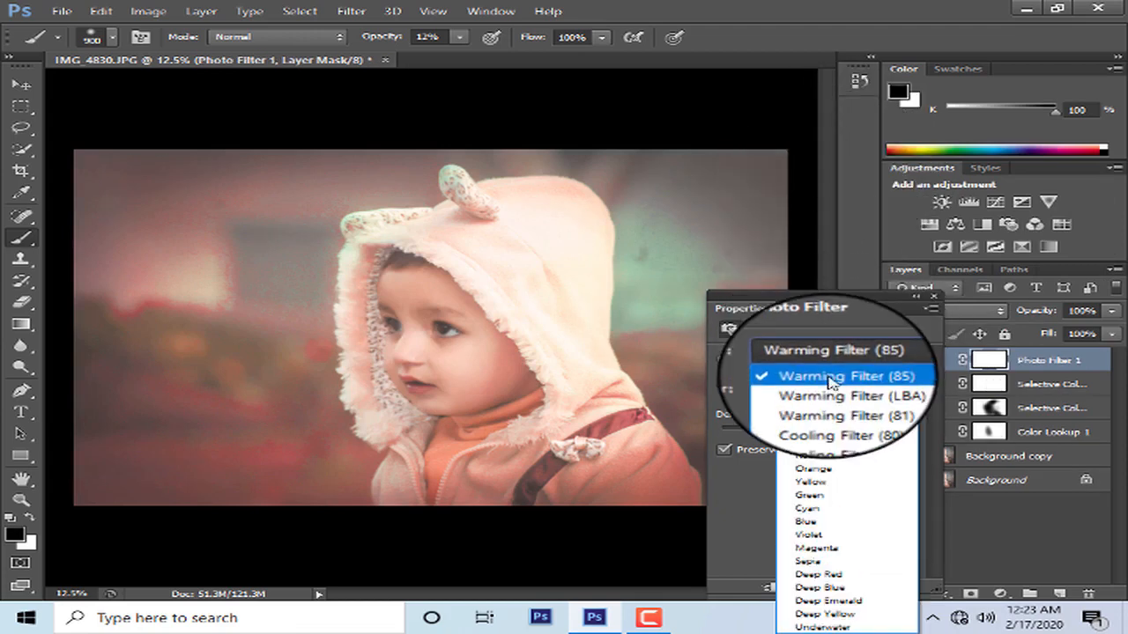
left_click(828, 380)
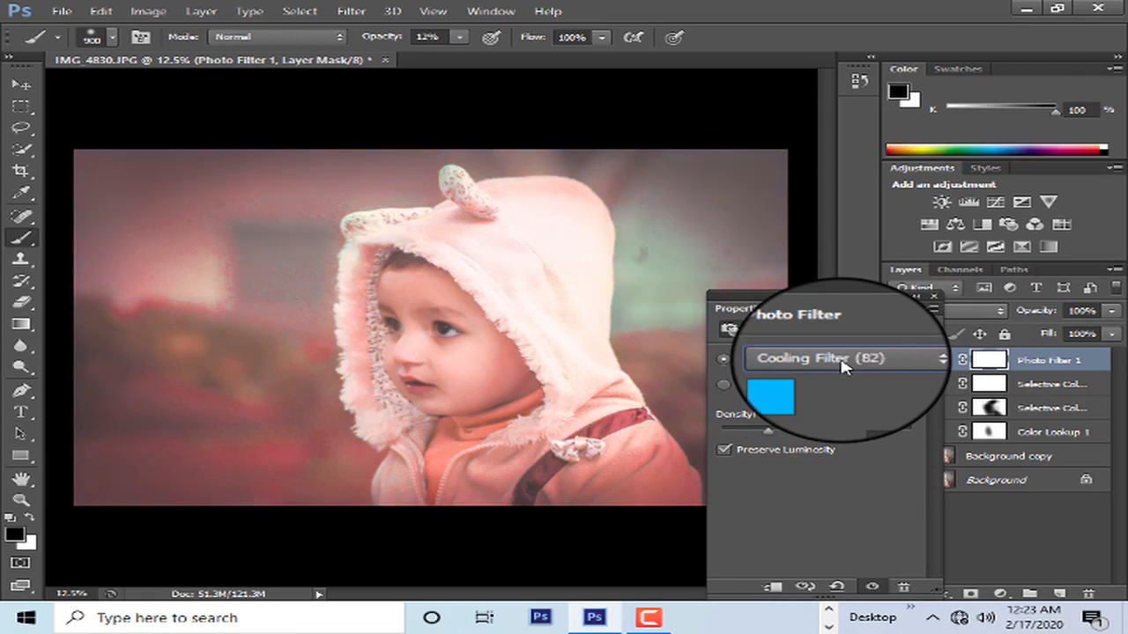
left_click(933, 298)
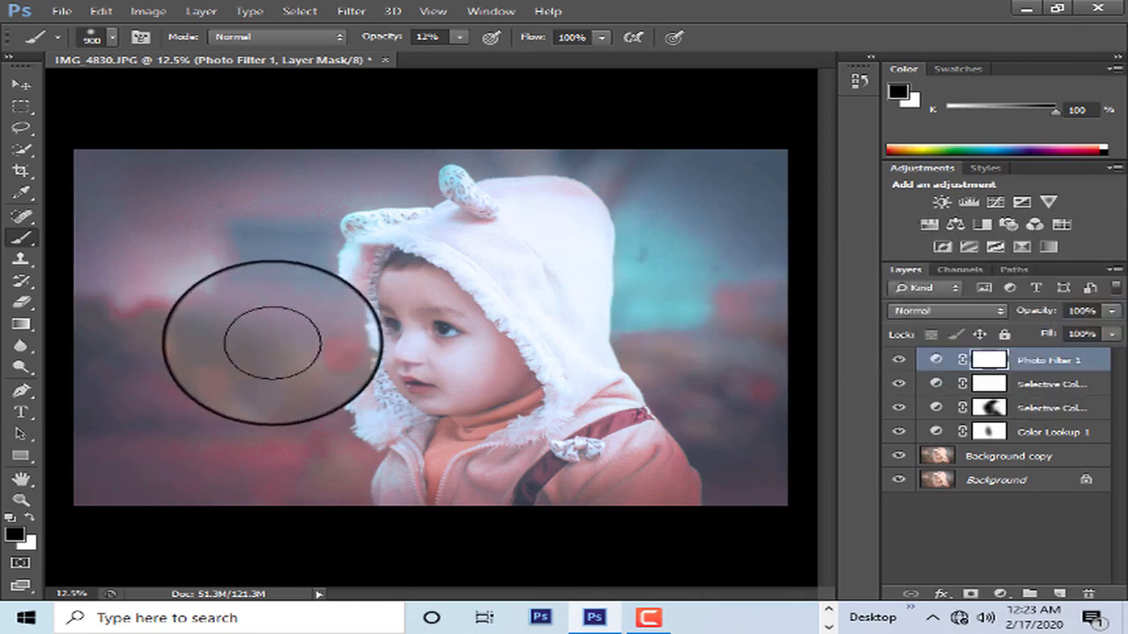
Paint black over the child's face on the Photo Filter mask with the 900 px Brush at 12% opacity
left_click(433, 340)
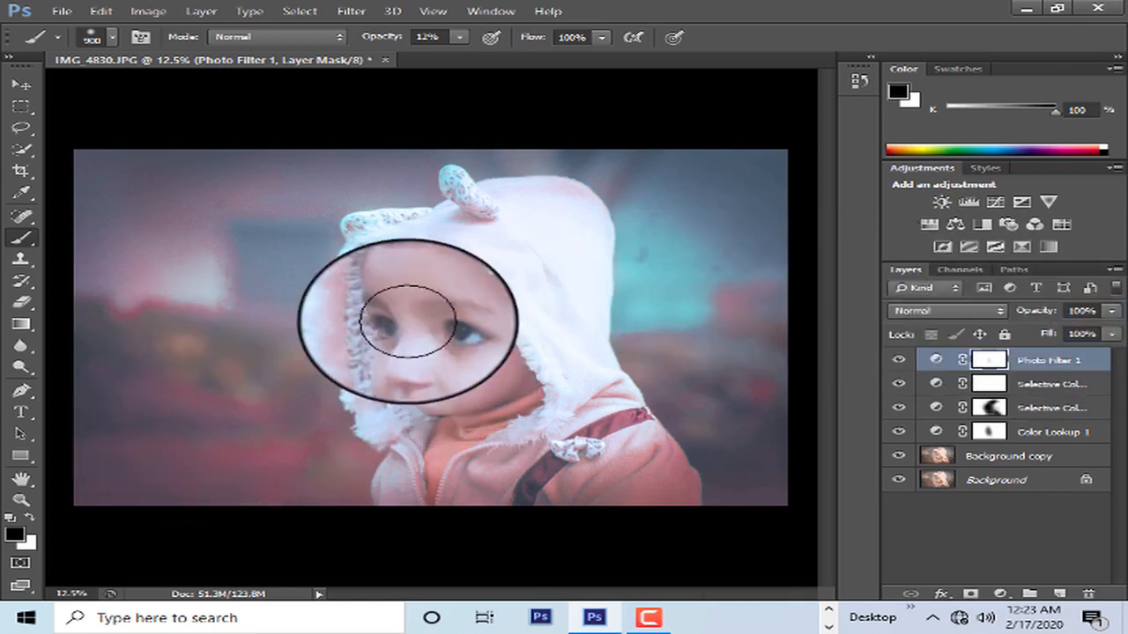
left_click(440, 318)
left_click(449, 416)
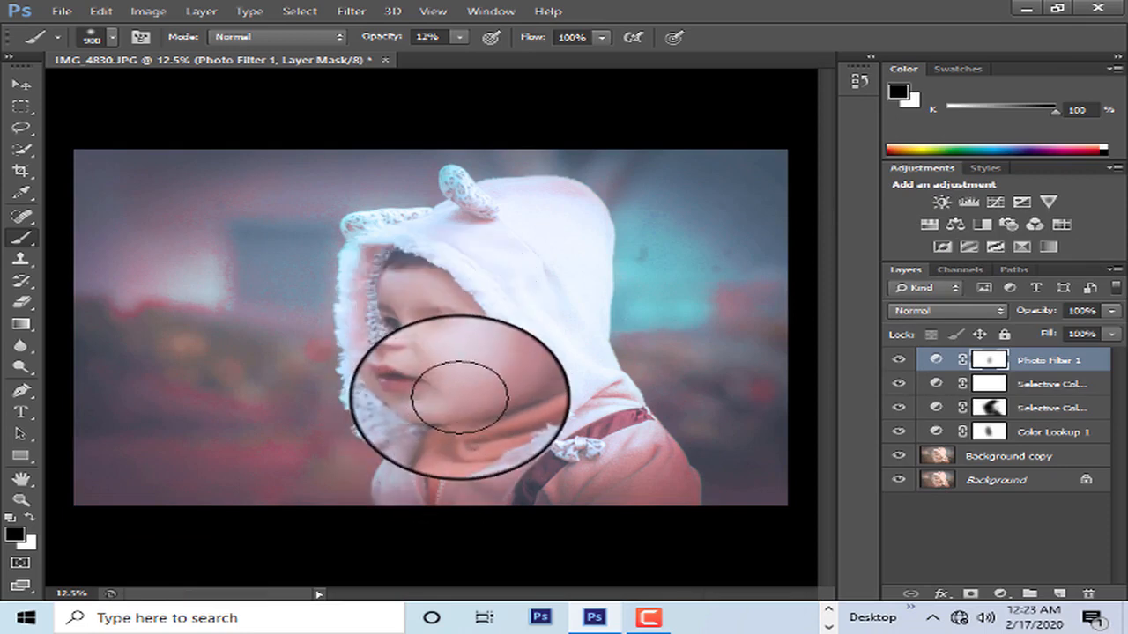
mouse_move(463, 320)
left_mouse_down()
mouse_move(377, 257)
mouse_move(411, 298)
mouse_move(406, 280)
mouse_move(415, 355)
mouse_move(447, 313)
mouse_move(483, 411)
mouse_move(501, 358)
mouse_move(399, 313)
mouse_move(415, 378)
mouse_move(486, 411)
left_mouse_up()
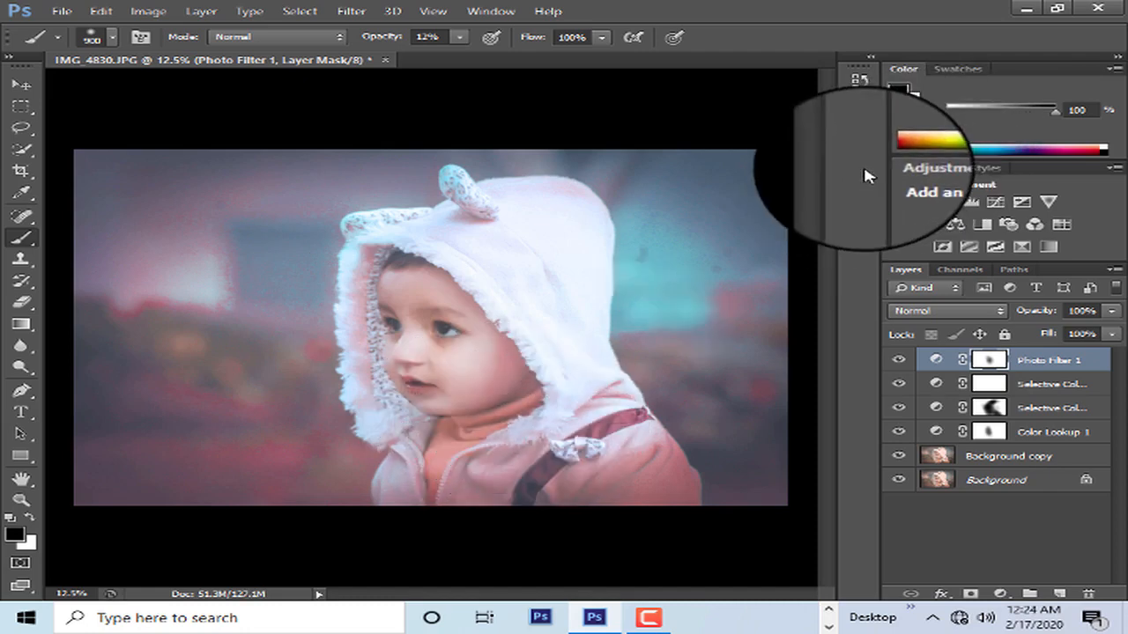
Merge the Background copy, Color Lookup, Selective Color and Photo Filter layers one by one down into the Background layer
left_click(973, 462)
key("Delete")
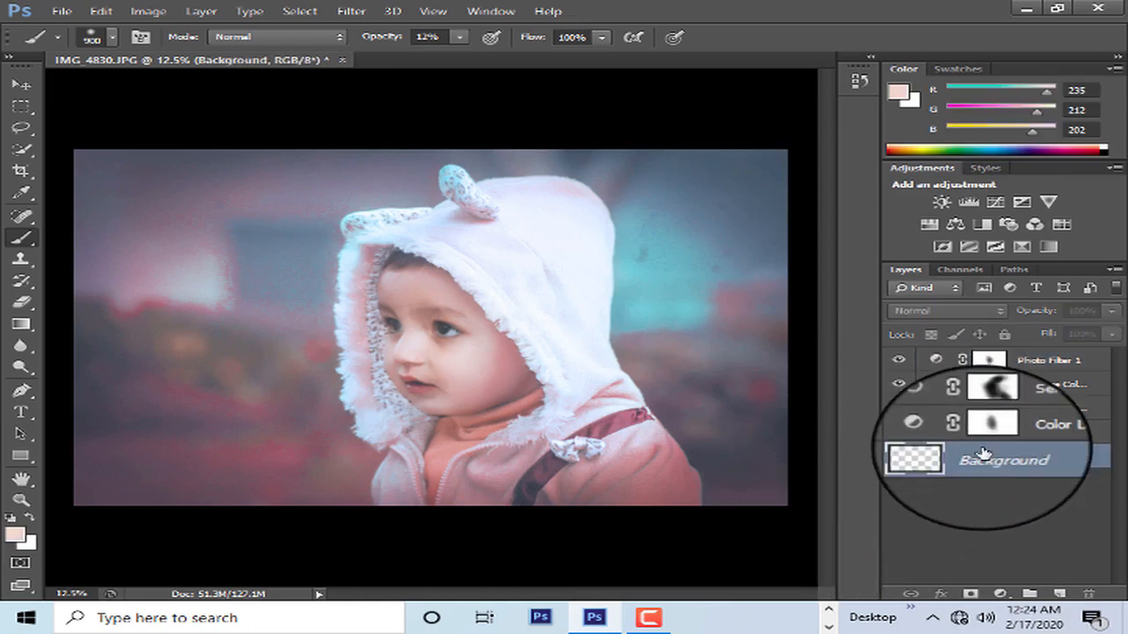
left_click(989, 431)
key("Delete")
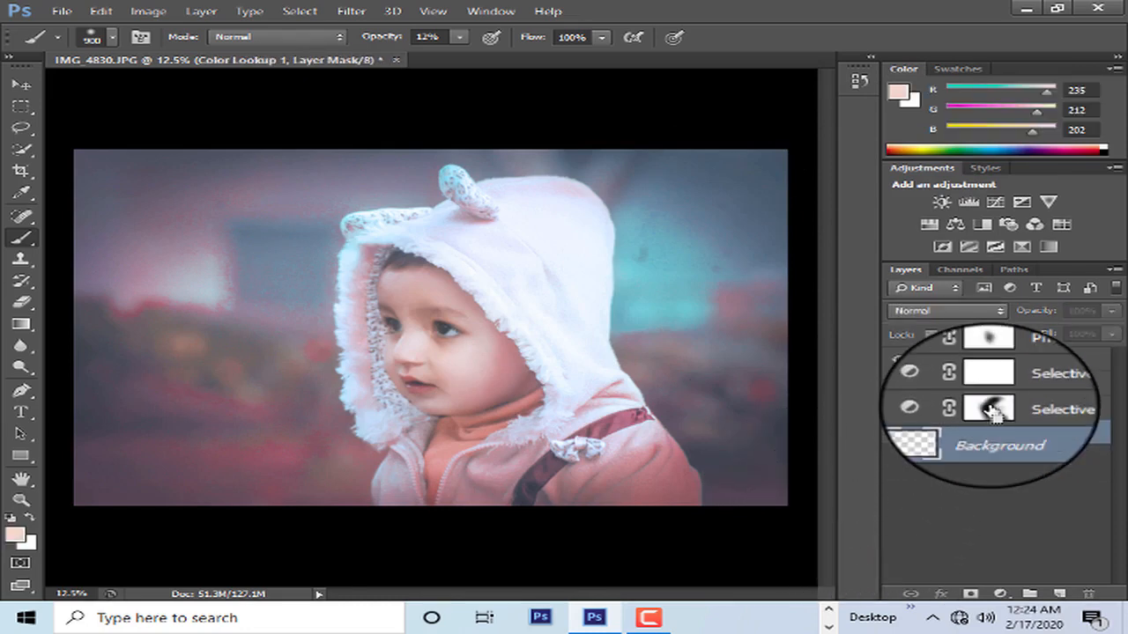
left_click(992, 408)
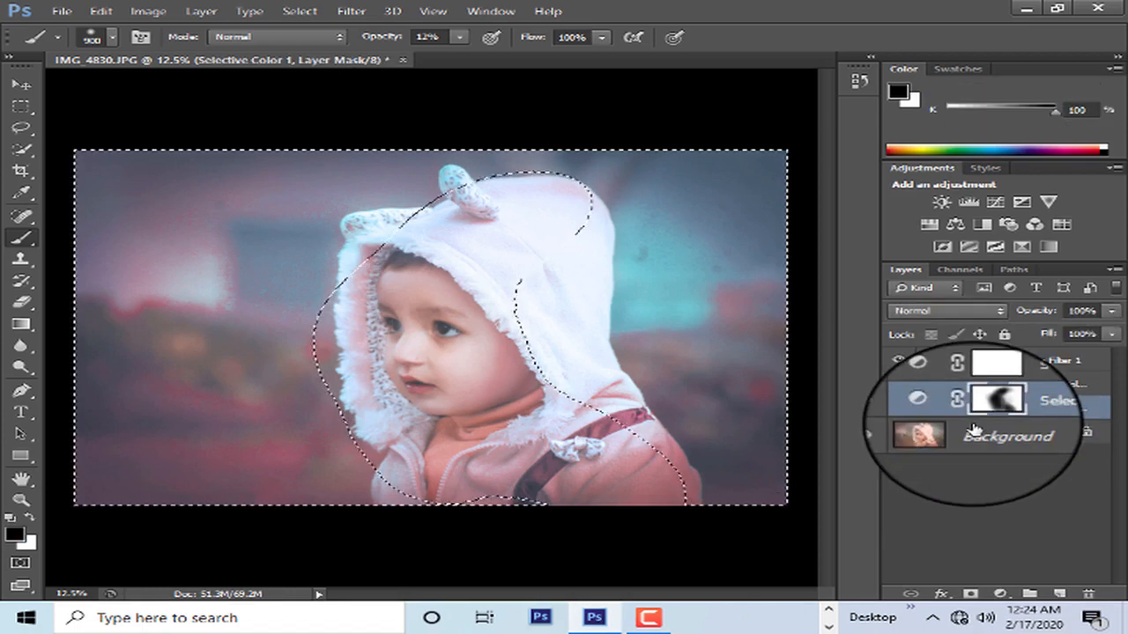
left_click(973, 428)
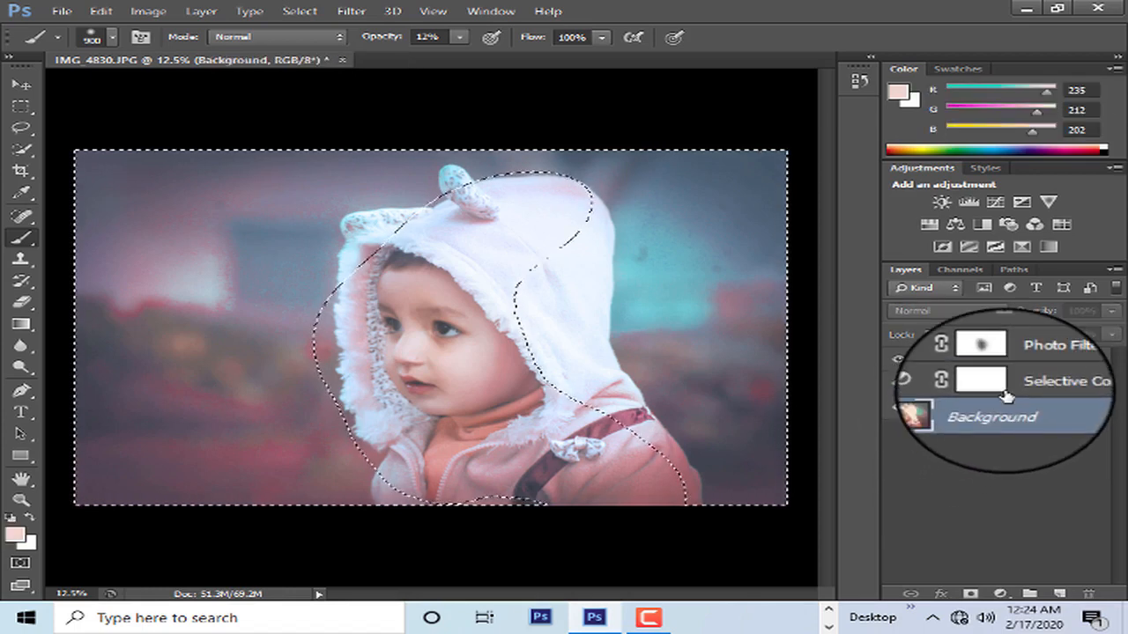
left_click(1003, 393)
key("ctrl+e")
left_click(1006, 364)
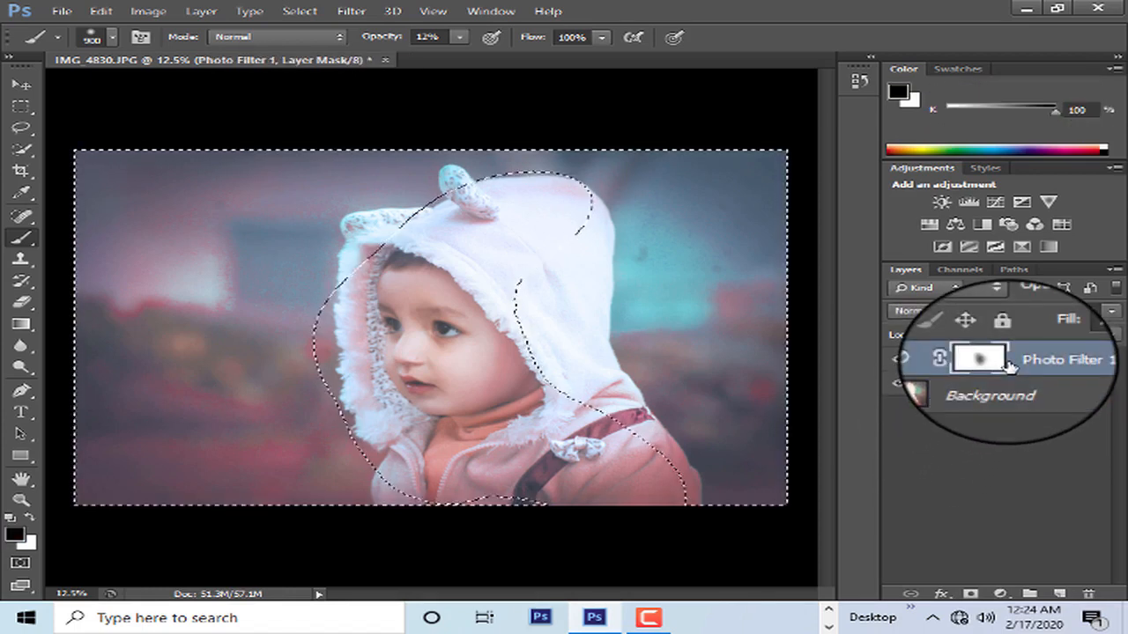
key("ctrl+e")
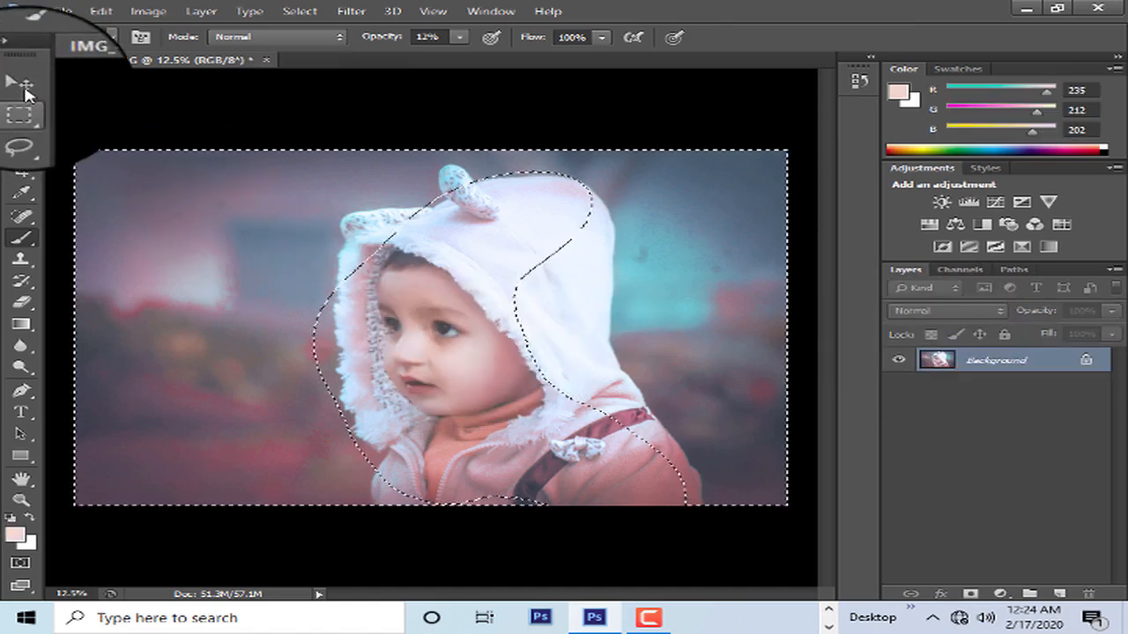
Switch to the Rectangular Marquee tool and deselect the active selection
left_click(19, 78)
left_click(21, 107)
right_click(411, 236)
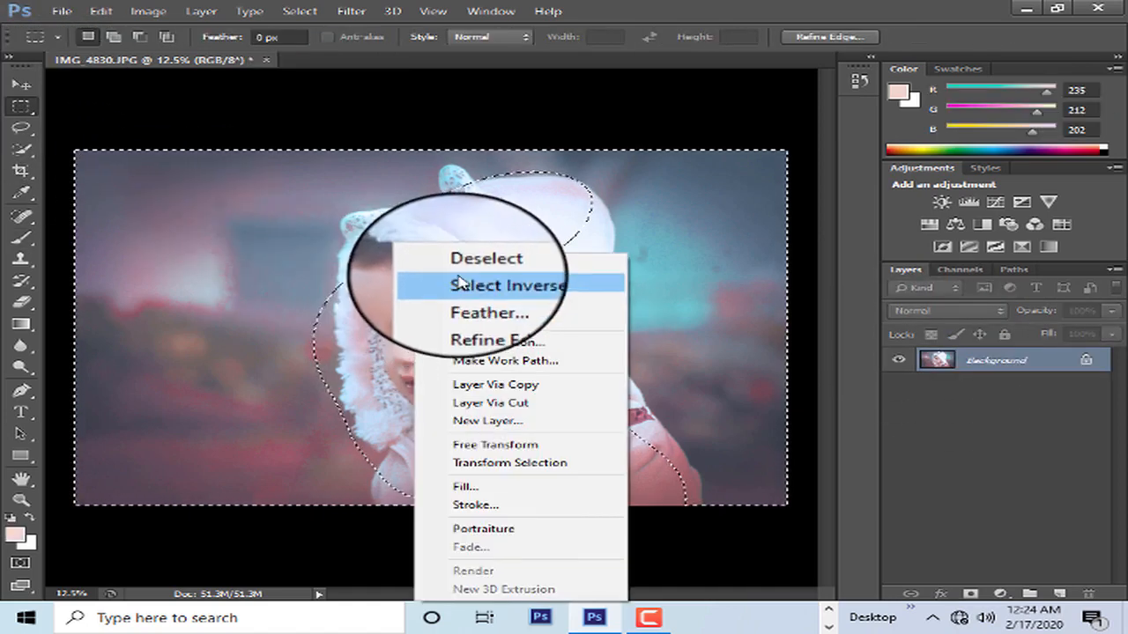
left_click(476, 263)
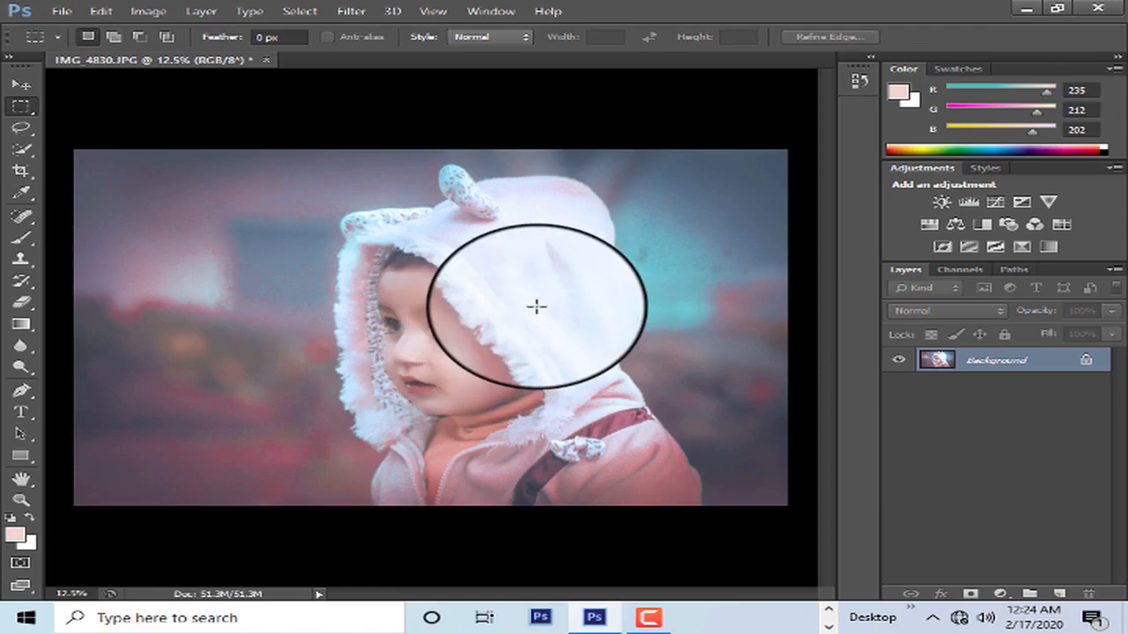
Duplicate the merged Background layer
right_click(947, 361)
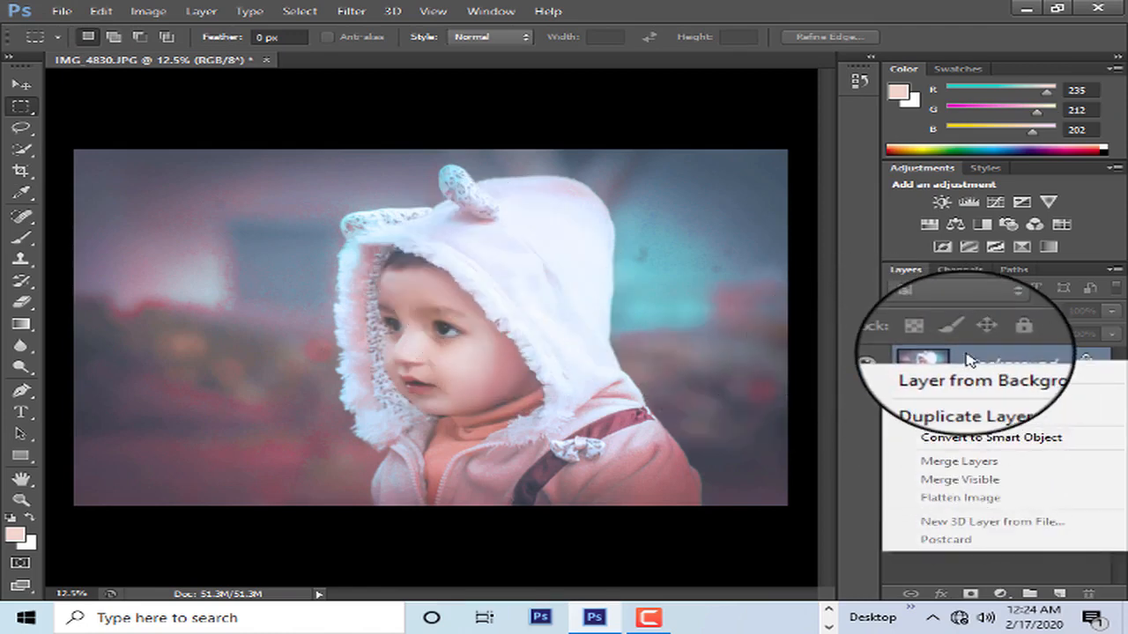
left_click(966, 359)
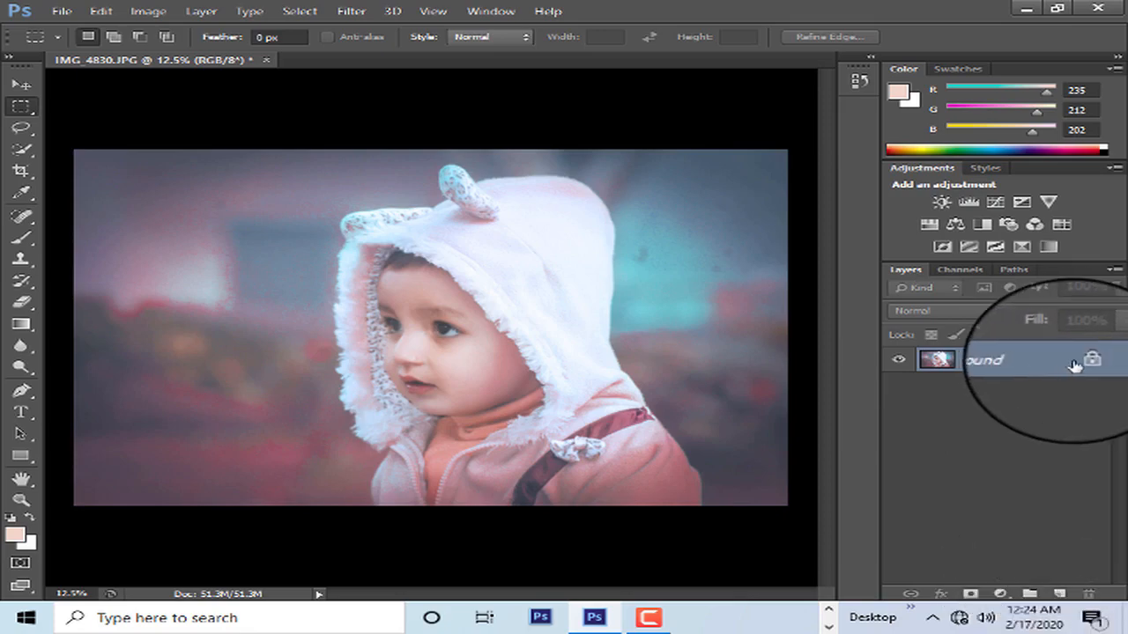
left_click_drag(1062, 361, 1057, 588)
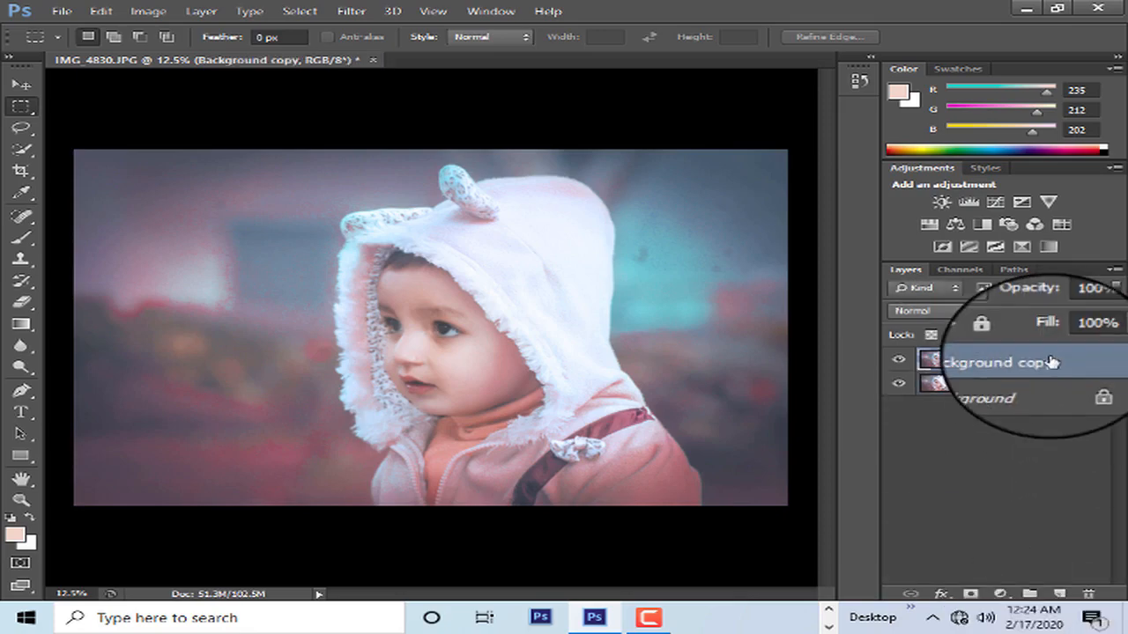
Convert the Background copy layer to a smart object and apply a High Pass filter with a 4.1 px radius
right_click(1057, 362)
left_click(638, 193)
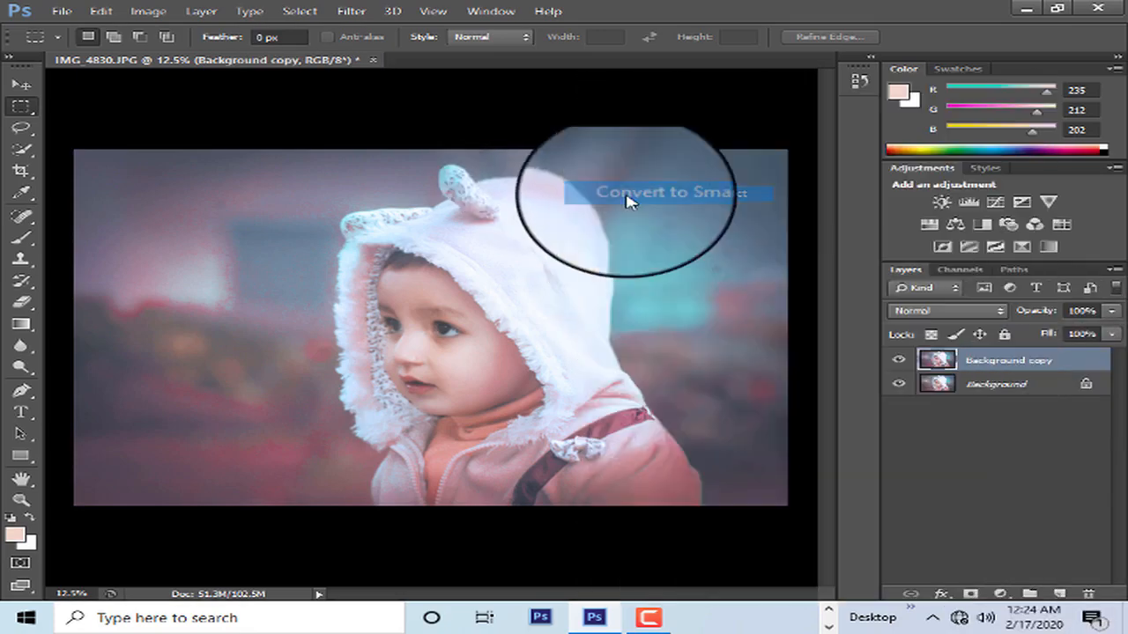
left_click(352, 11)
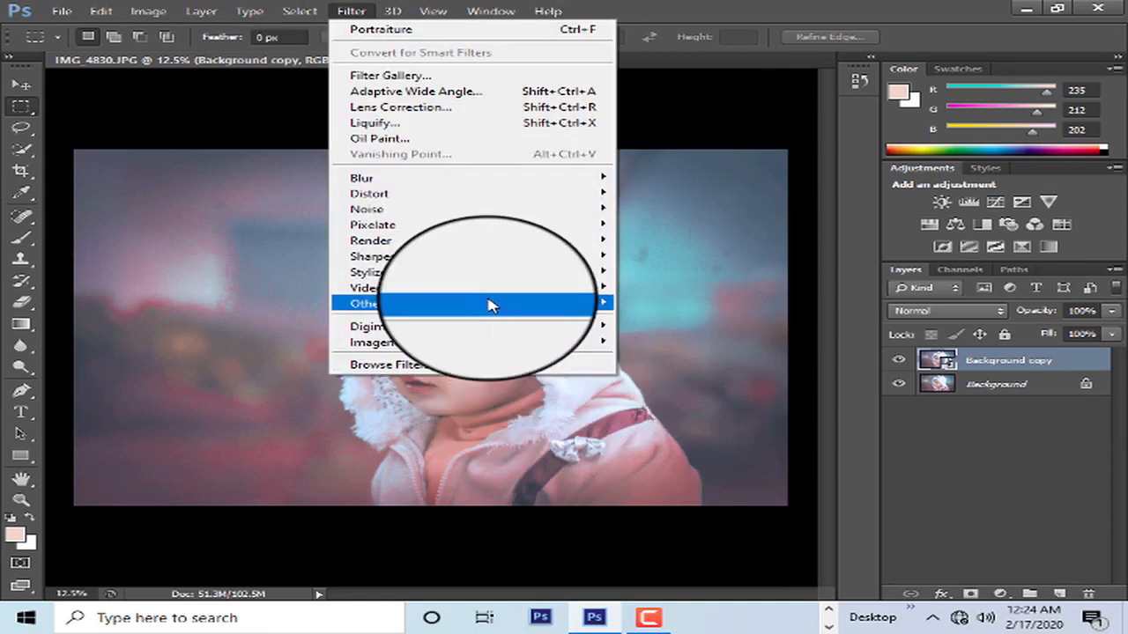
mouse_move(488, 303)
left_click(636, 328)
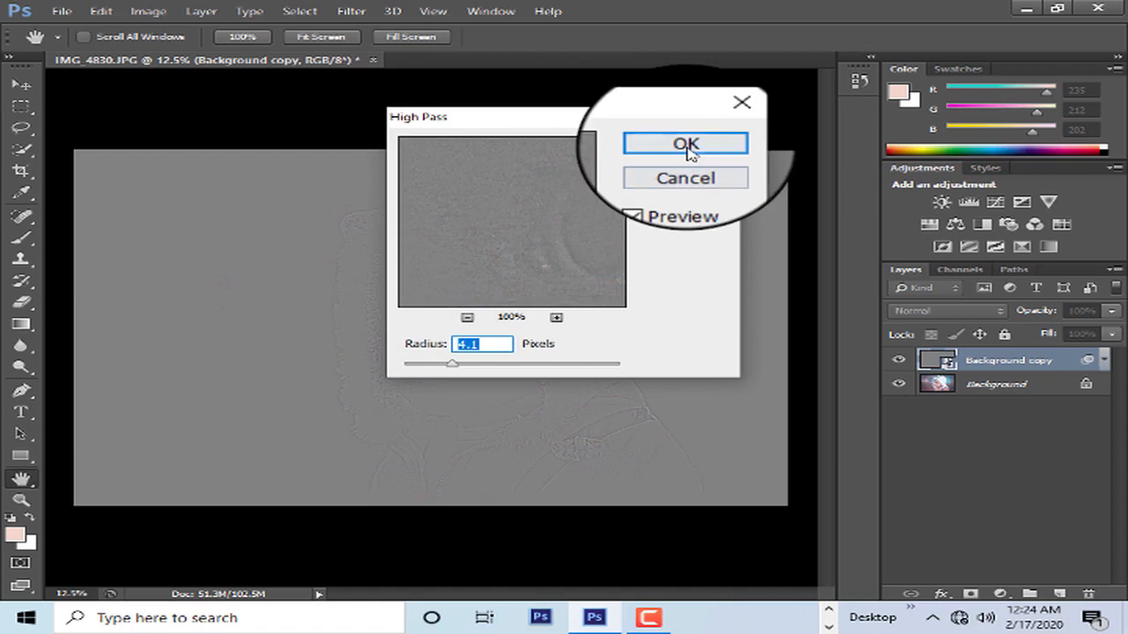
left_click(680, 146)
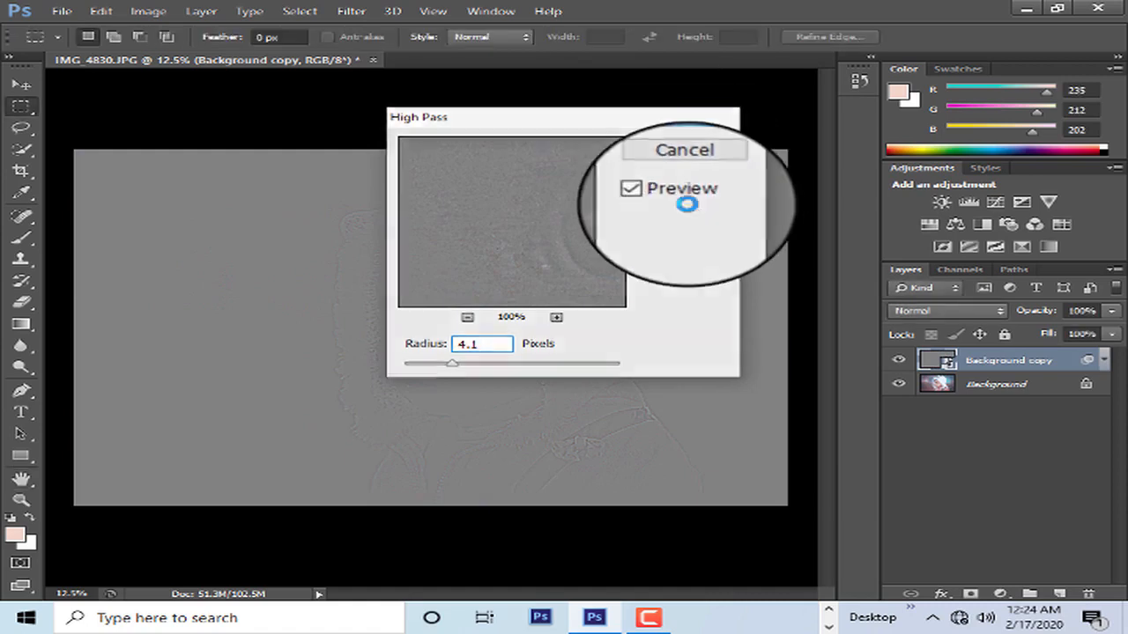
Set the High Pass layer's blend mode to Overlay and merge it down into the Background
left_click(970, 311)
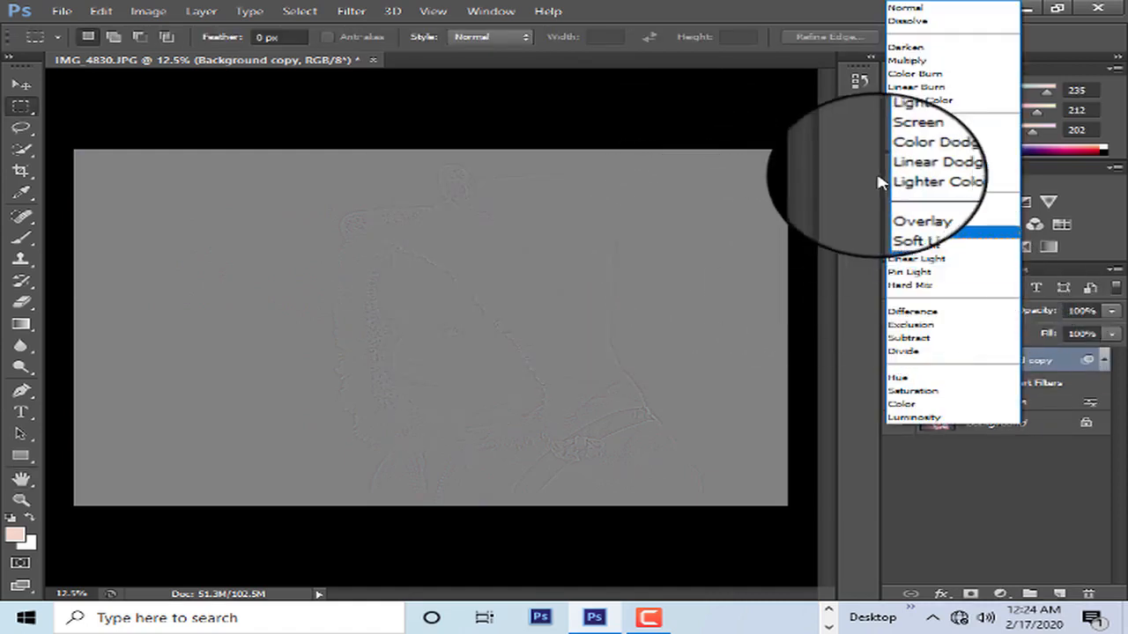
left_click(932, 210)
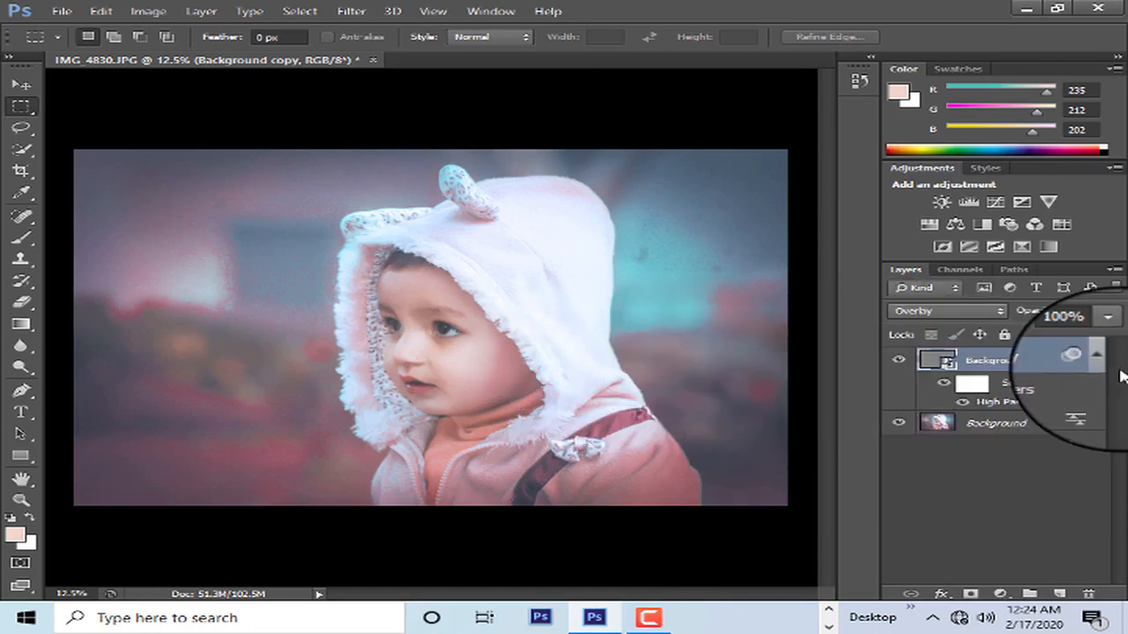
key("ctrl+e")
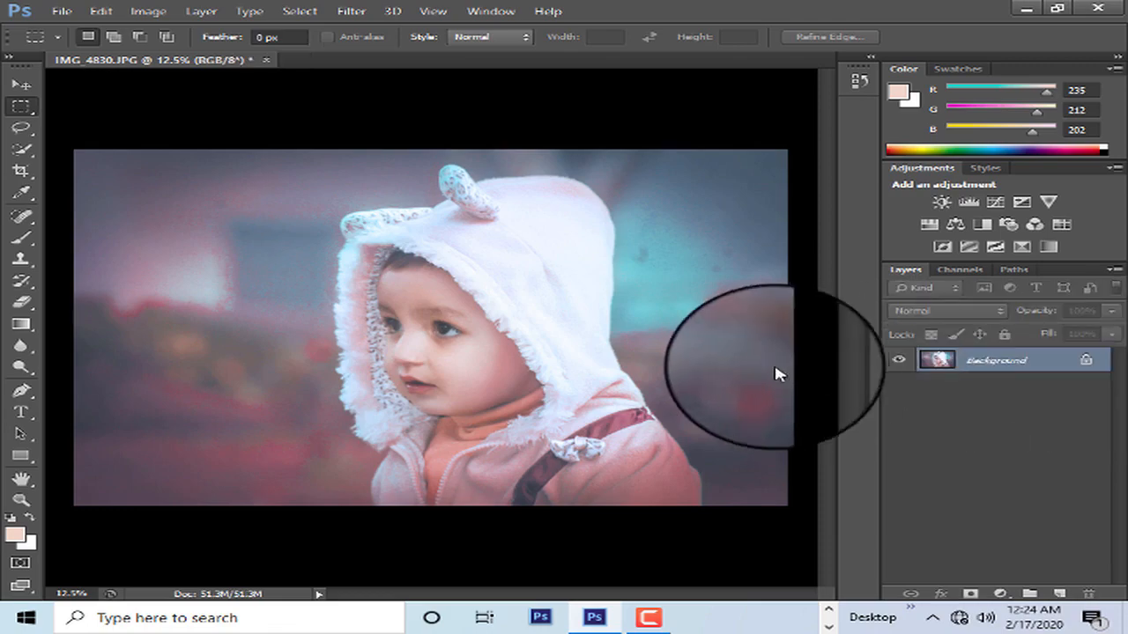
Save the image as JPEG IMG_4830 on Local Disk (G:), replacing the existing file, at quality 12 with Baseline ("Standard") format
key("shift+ctrl+s")
left_click(675, 394)
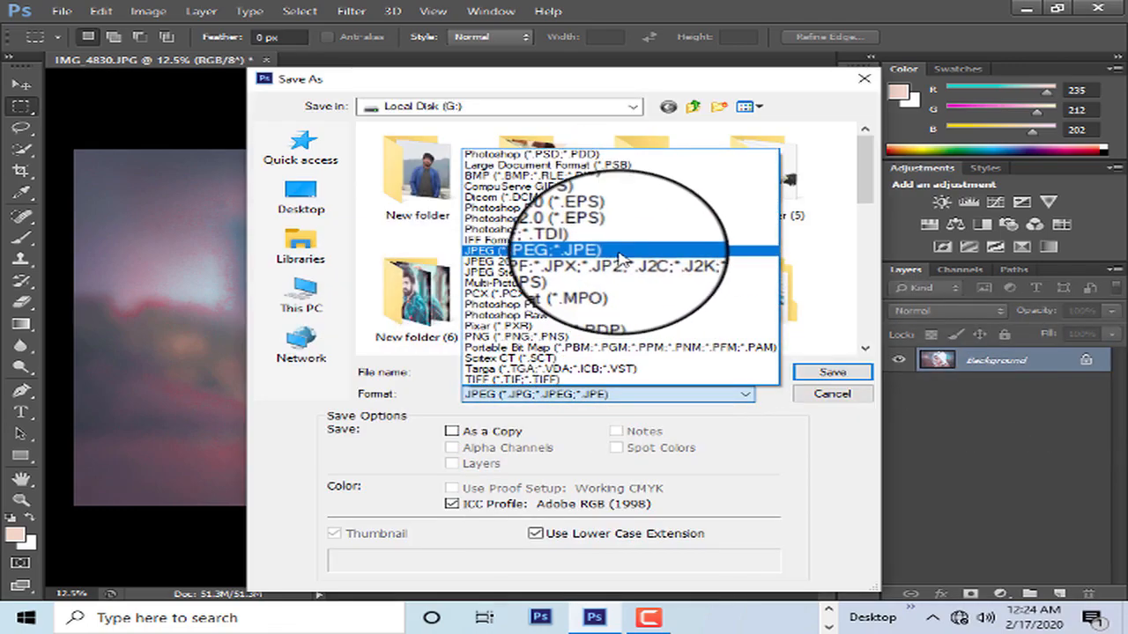
left_click(621, 254)
left_click(832, 372)
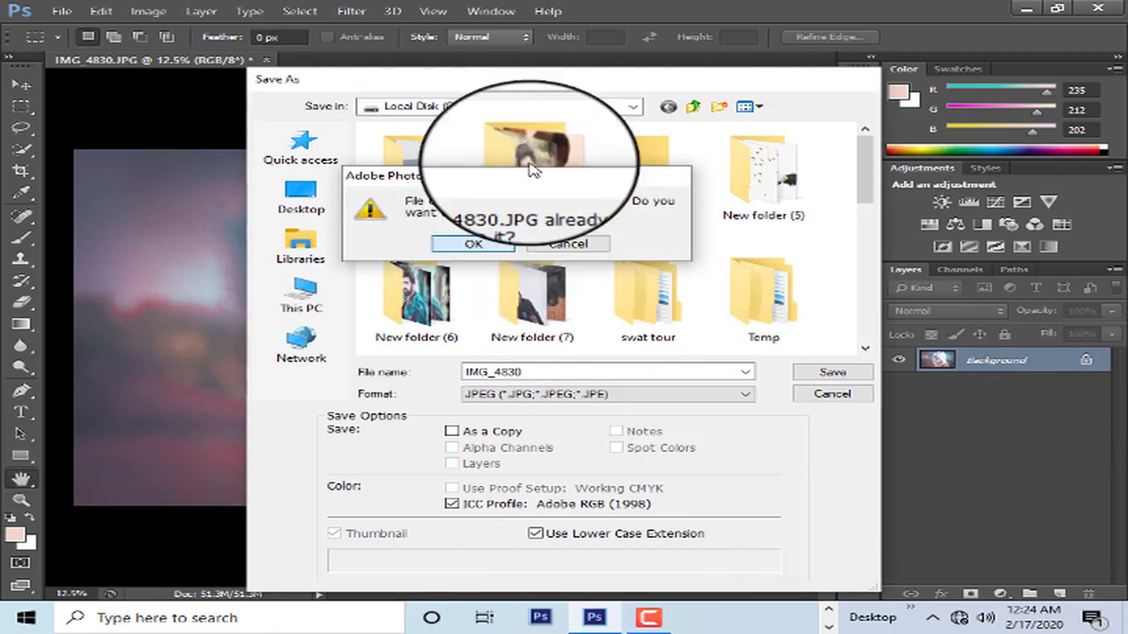
key("Return")
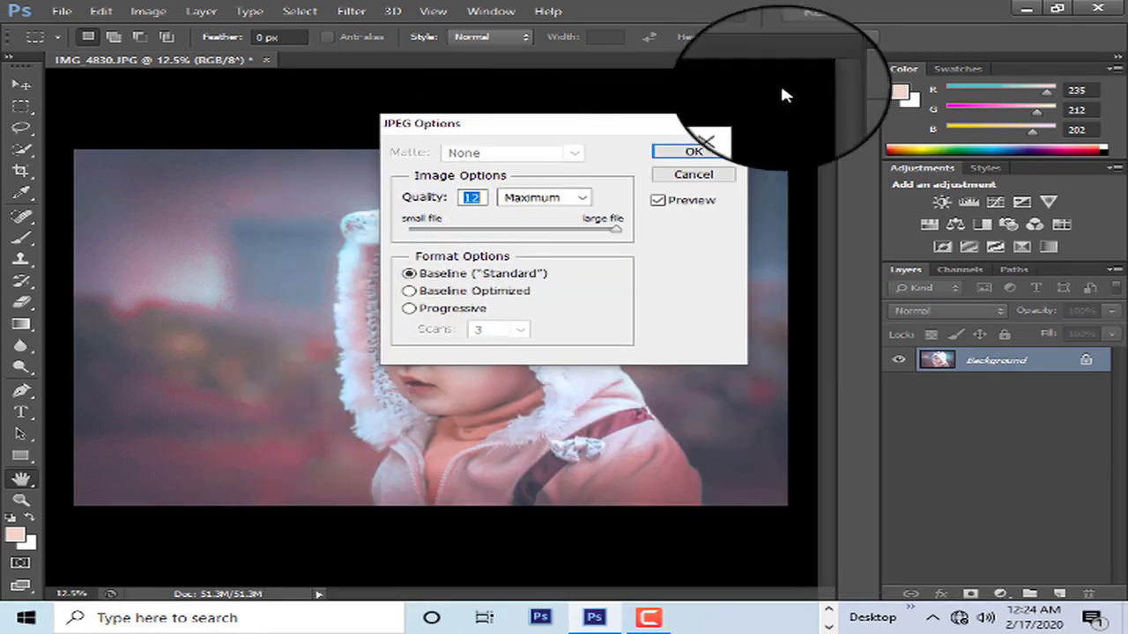
left_click(690, 152)
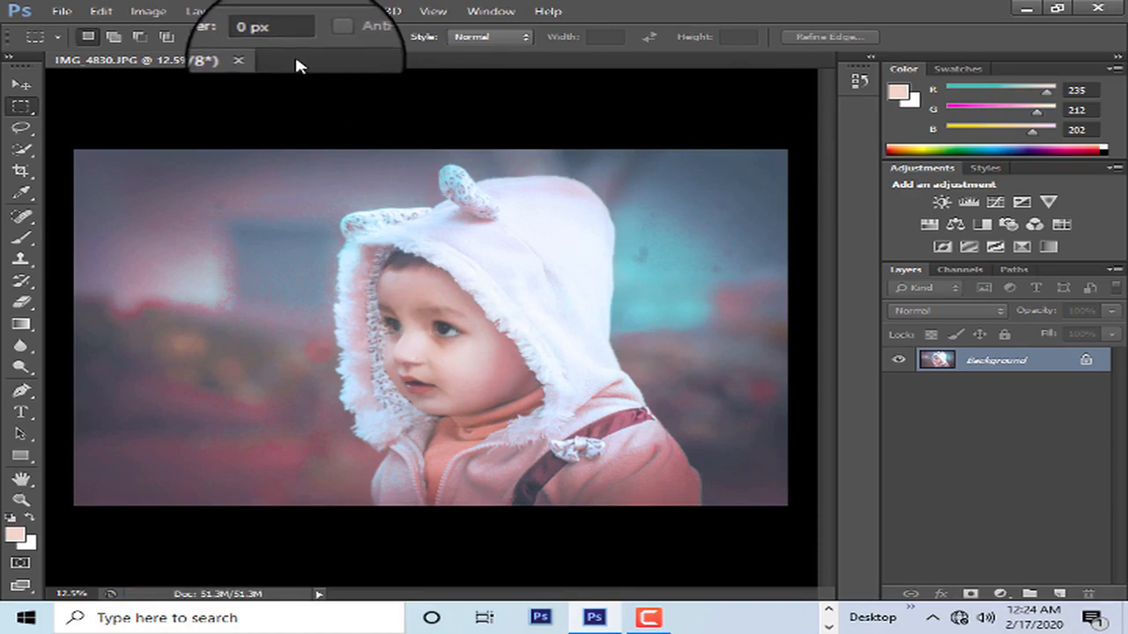
Close the document and reopen the saved IMG_4830.JPG from Local Disk (G:) in Camera Raw
left_click(258, 61)
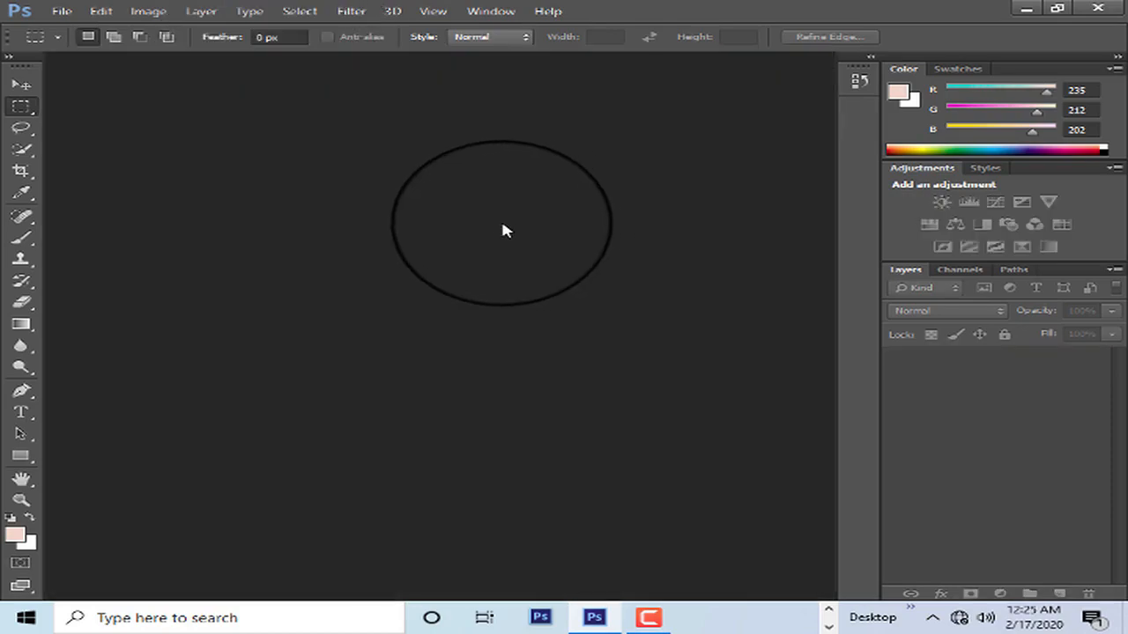
double_click(505, 231)
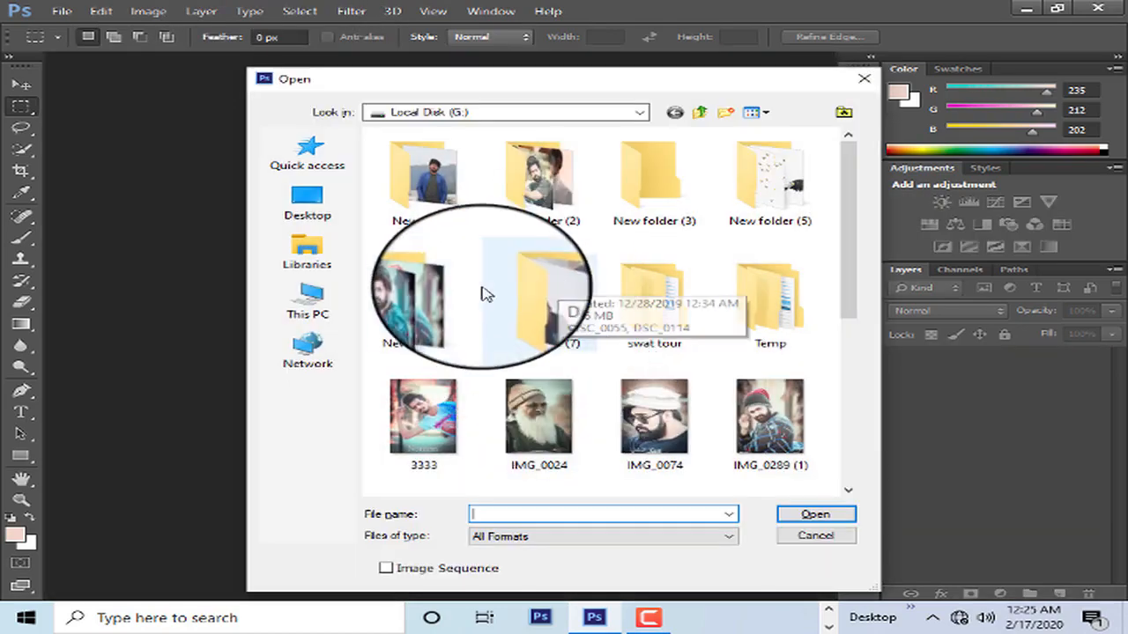
scroll(547, 432, "down", 5)
double_click(466, 454)
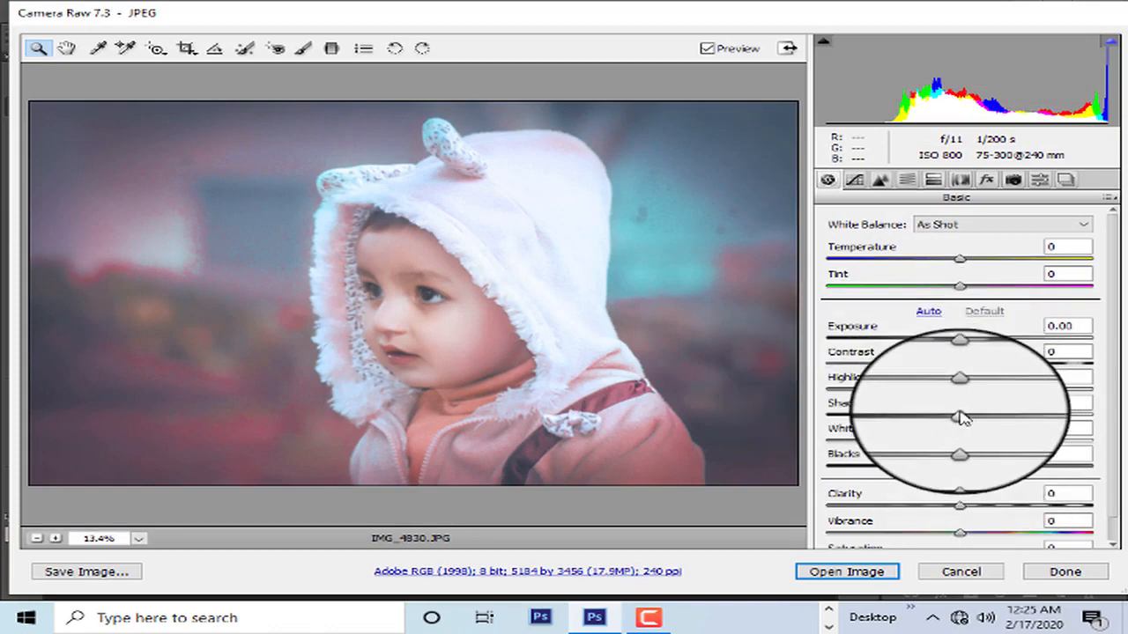
Set Shadows to -1, Whites to +18 and Blacks to +15 in the Camera Raw Basic adjustments
left_click(1066, 403)
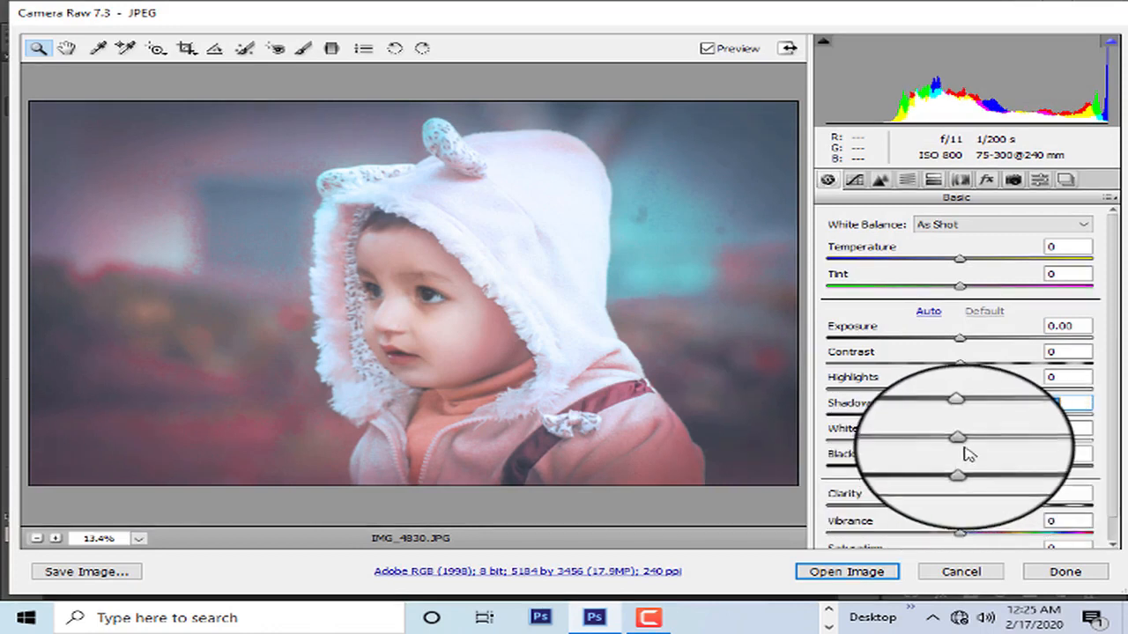
type("-1")
key("Tab")
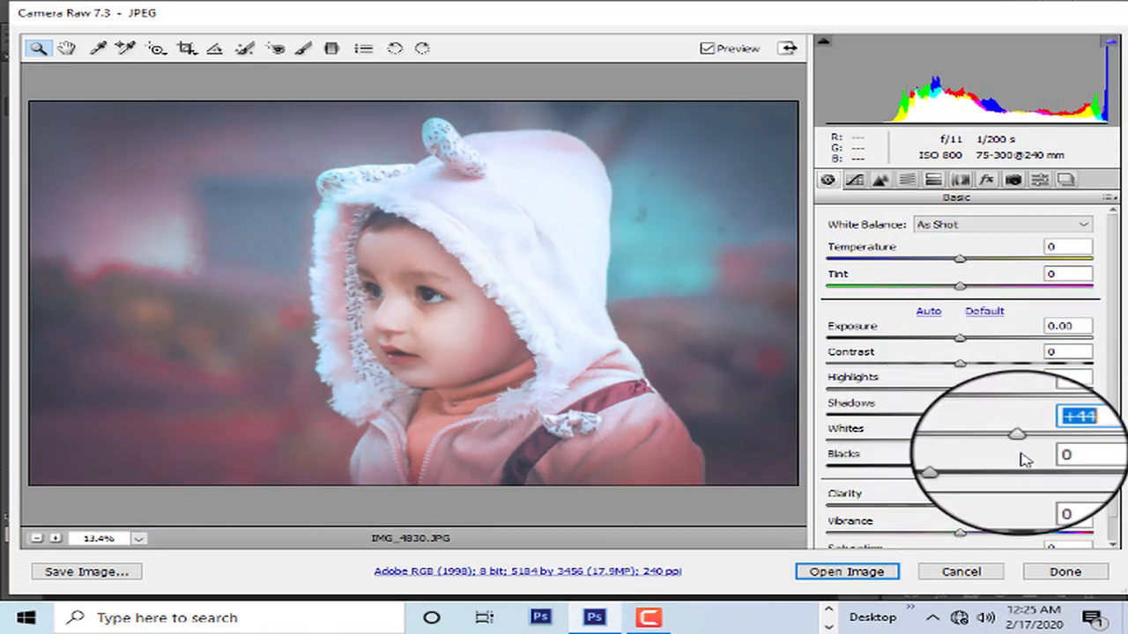
left_click_drag(1020, 453, 960, 460)
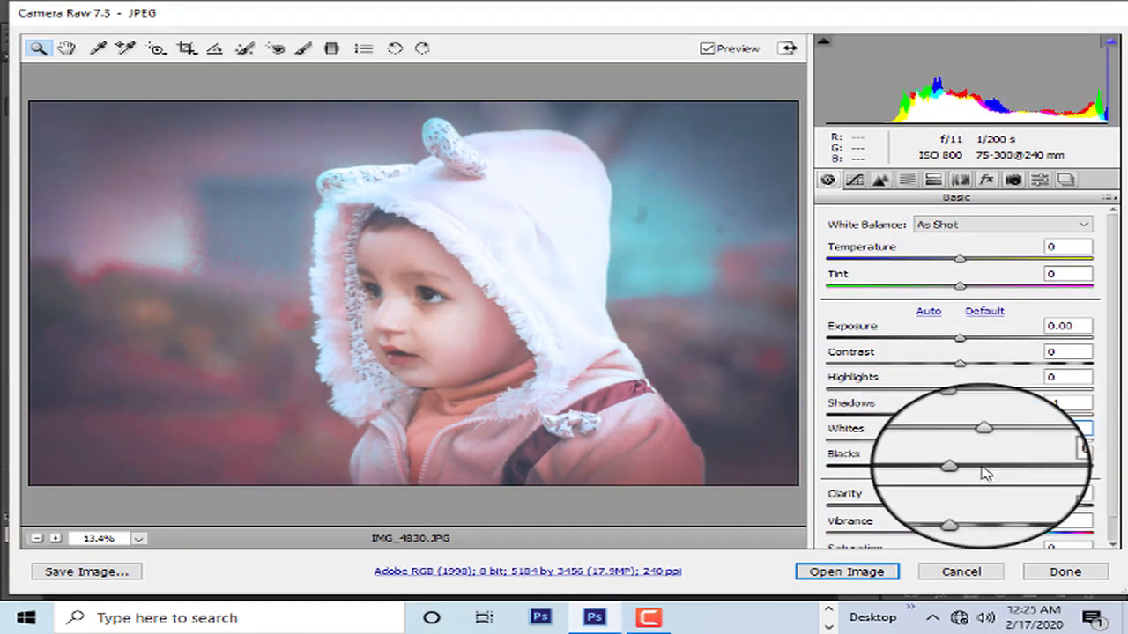
left_click_drag(975, 473, 913, 473)
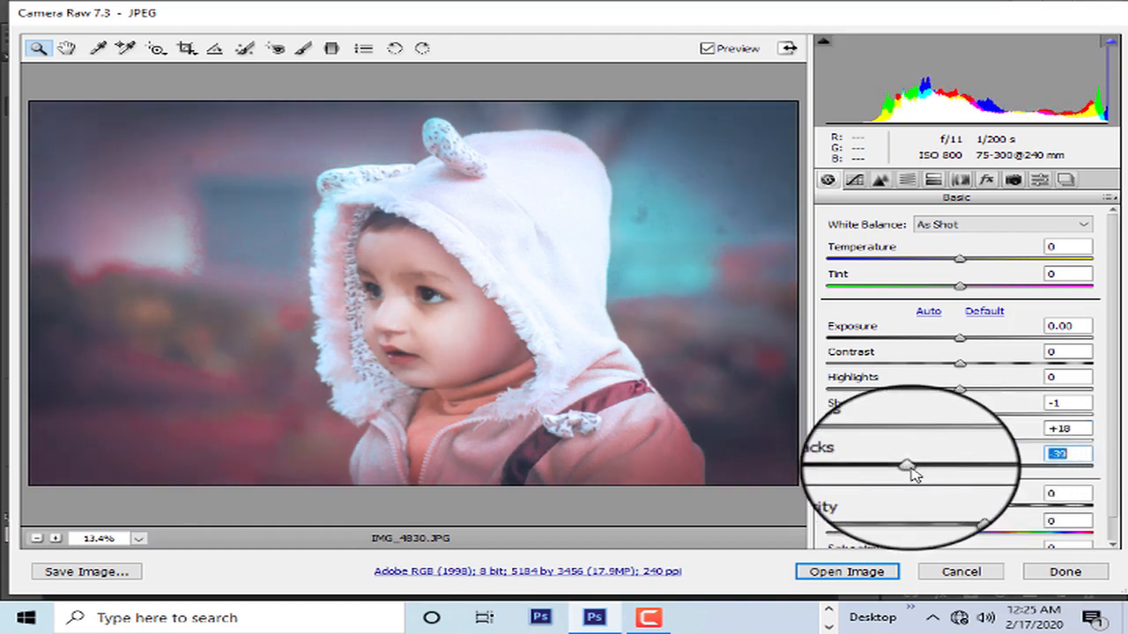
left_click_drag(990, 467, 1013, 469)
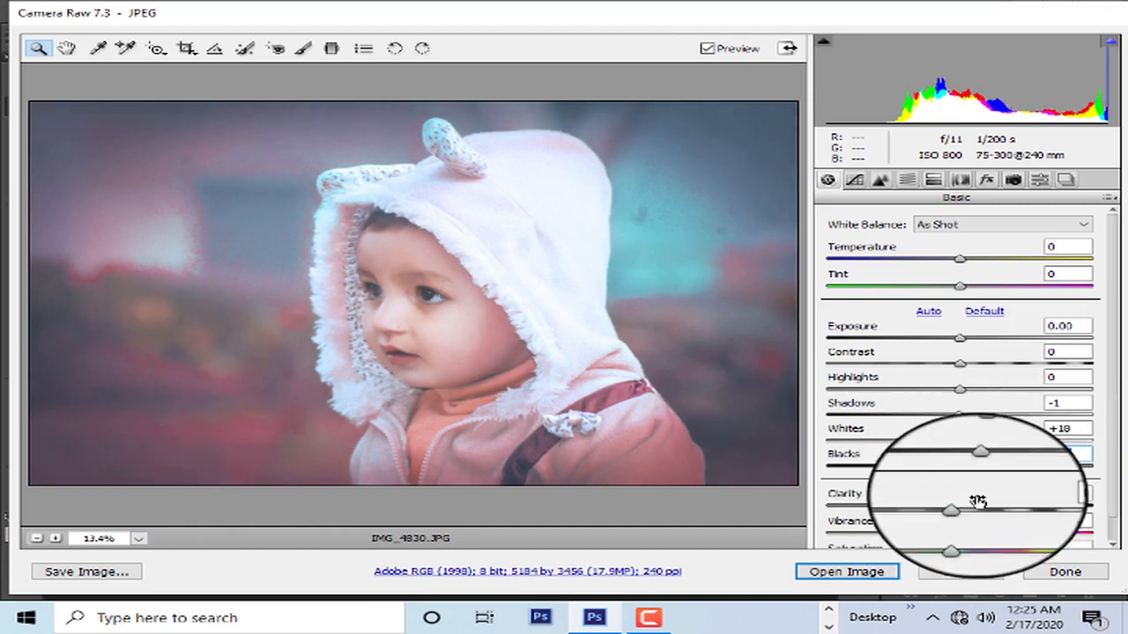
Set Clarity to +12, Exposure to +0.05 and Contrast to +14, and open the image with its embedded Adobe RGB (1998) profile
mouse_move(991, 510)
left_mouse_down()
mouse_move(1030, 509)
mouse_move(976, 516)
left_mouse_up()
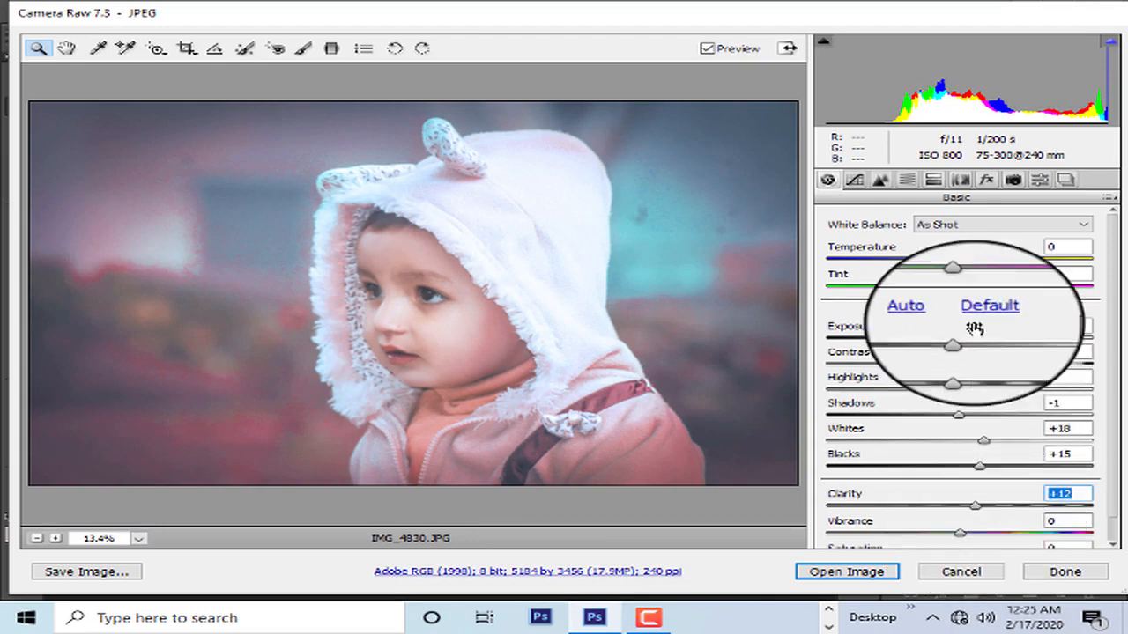
mouse_move(980, 345)
left_mouse_down()
mouse_move(960, 357)
mouse_move(980, 342)
mouse_move(965, 346)
left_mouse_up()
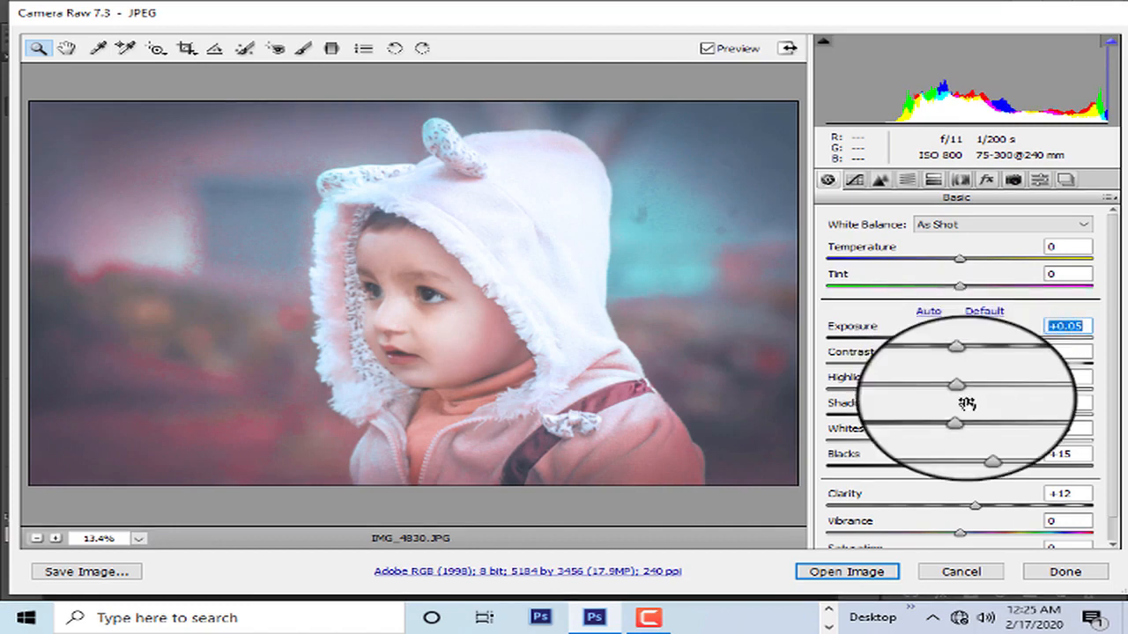
mouse_move(967, 365)
left_mouse_down()
mouse_move(996, 370)
mouse_move(978, 377)
left_mouse_up()
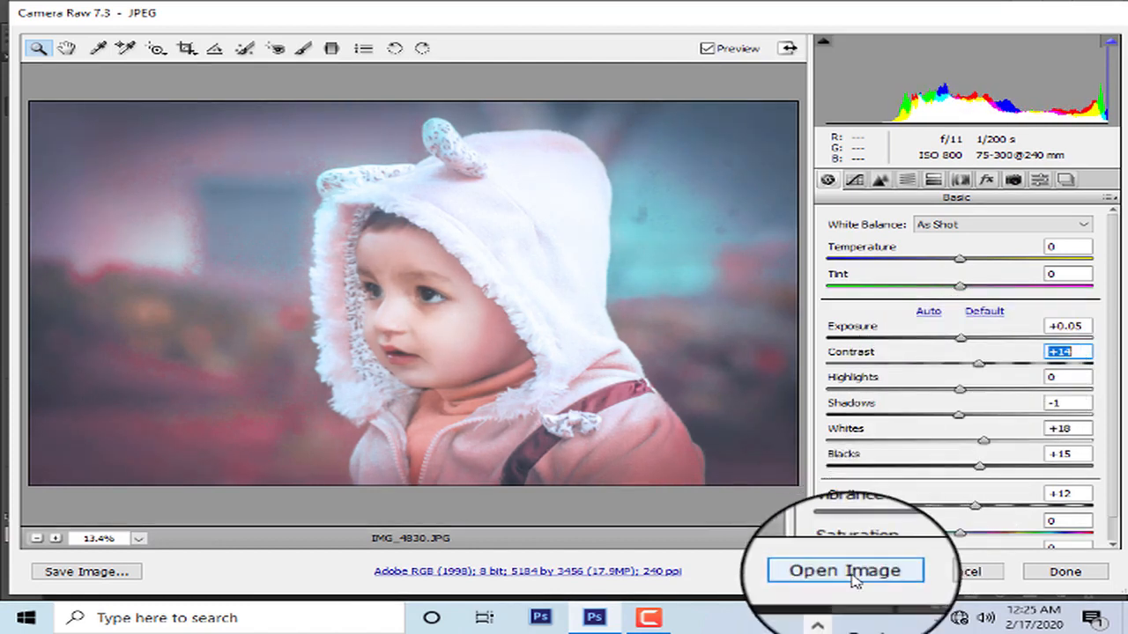
left_click(846, 572)
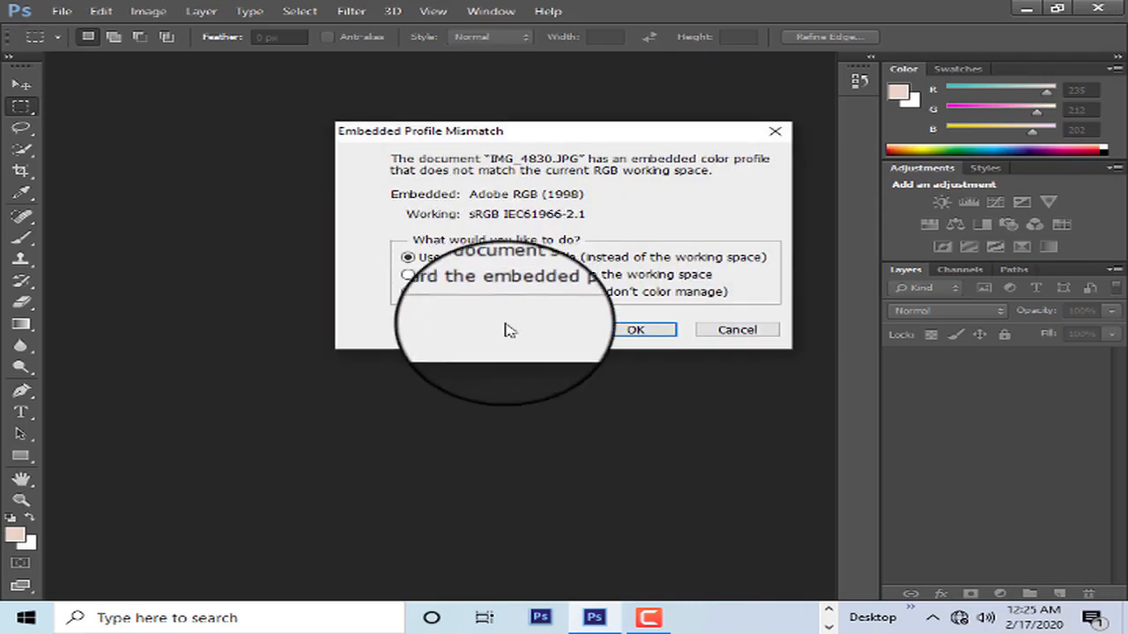
left_click(631, 331)
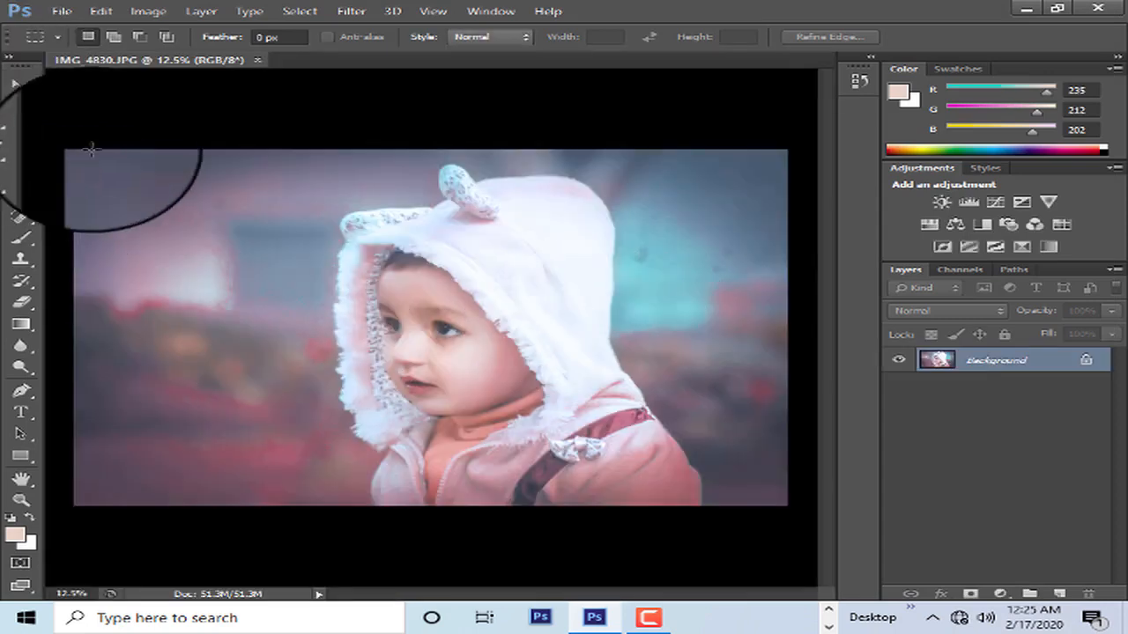
Duplicate the reopened photo's Background layer as a smart object and apply a High Pass filter with a 4.1 px radius
left_click_drag(1006, 375, 1059, 592)
right_click(961, 361)
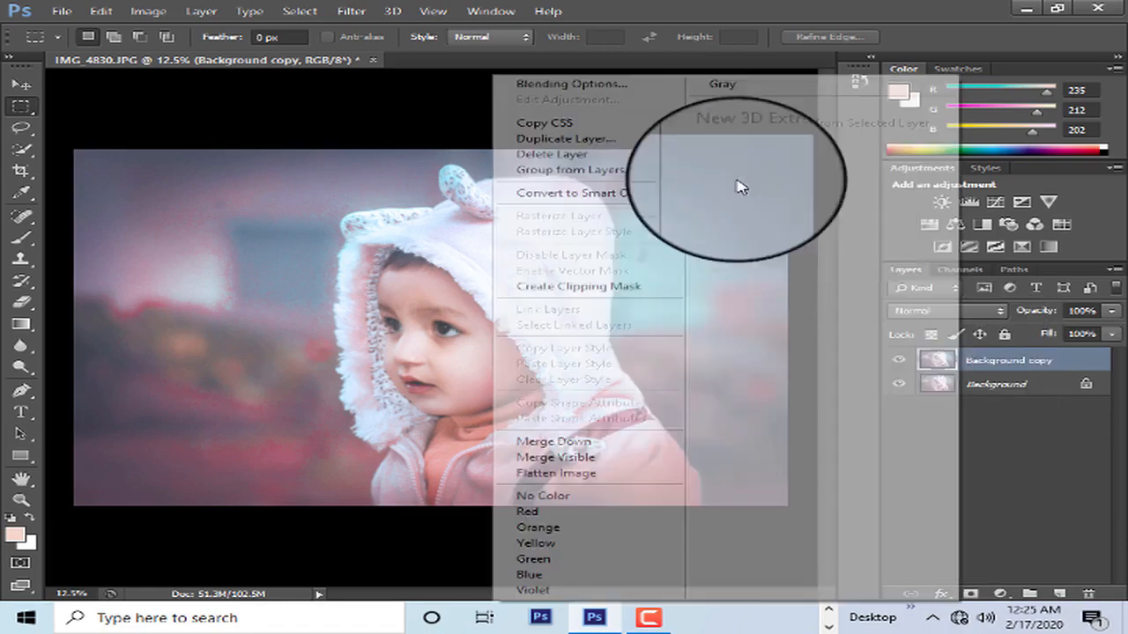
left_click(528, 190)
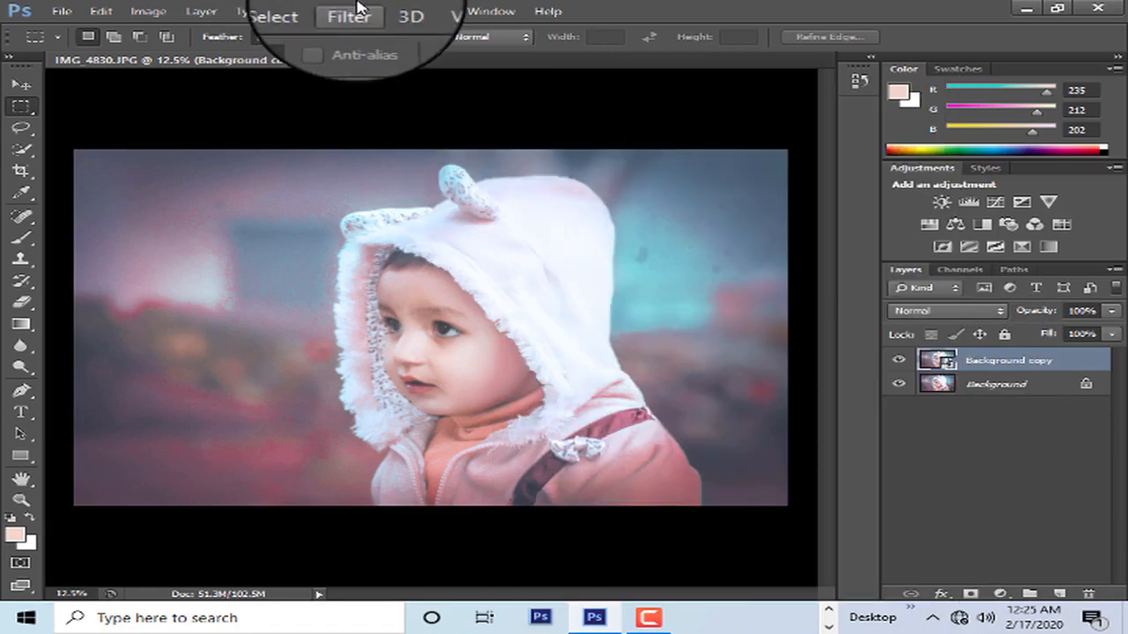
left_click(352, 11)
mouse_move(443, 302)
left_click(679, 314)
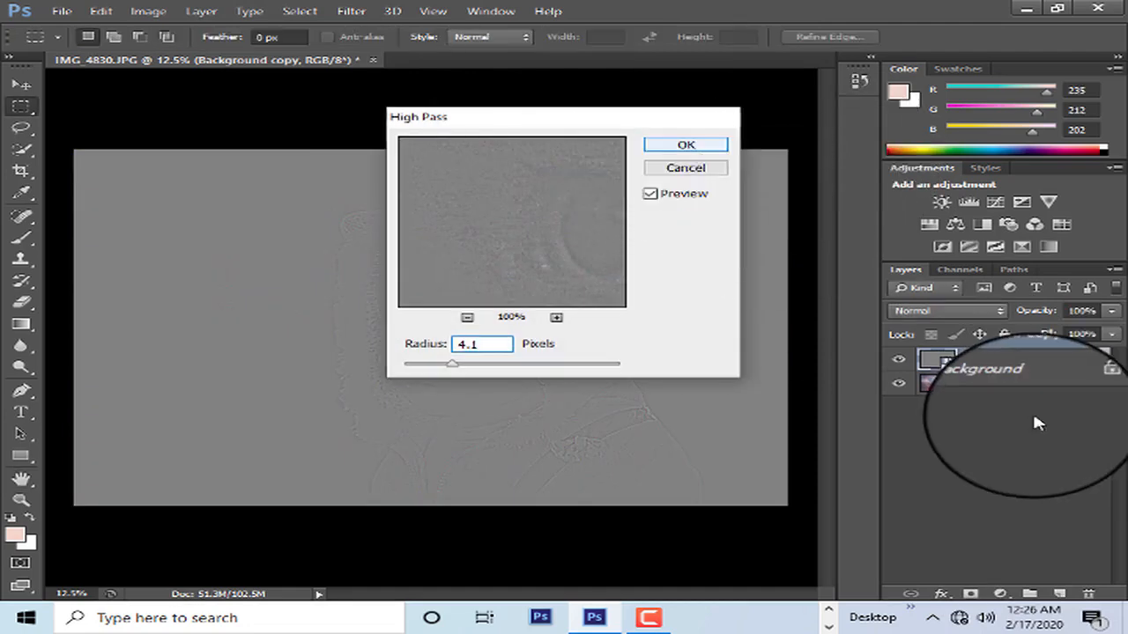
key("Return")
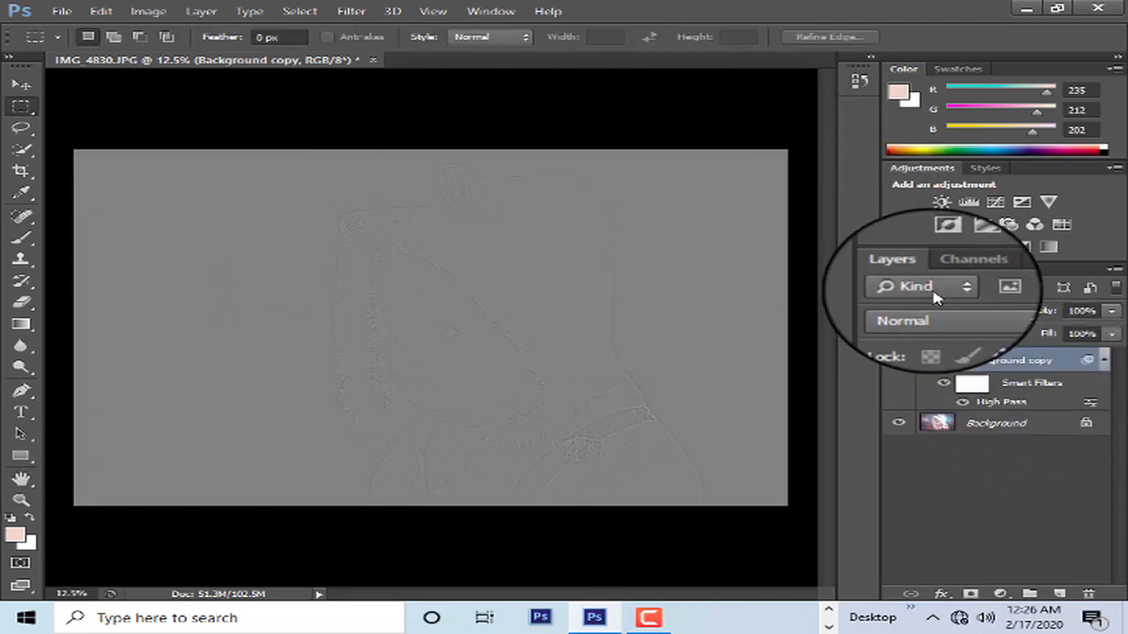
Blend the new High Pass copy in Overlay mode and merge it down into the reopened photo's Background layer
left_click(925, 310)
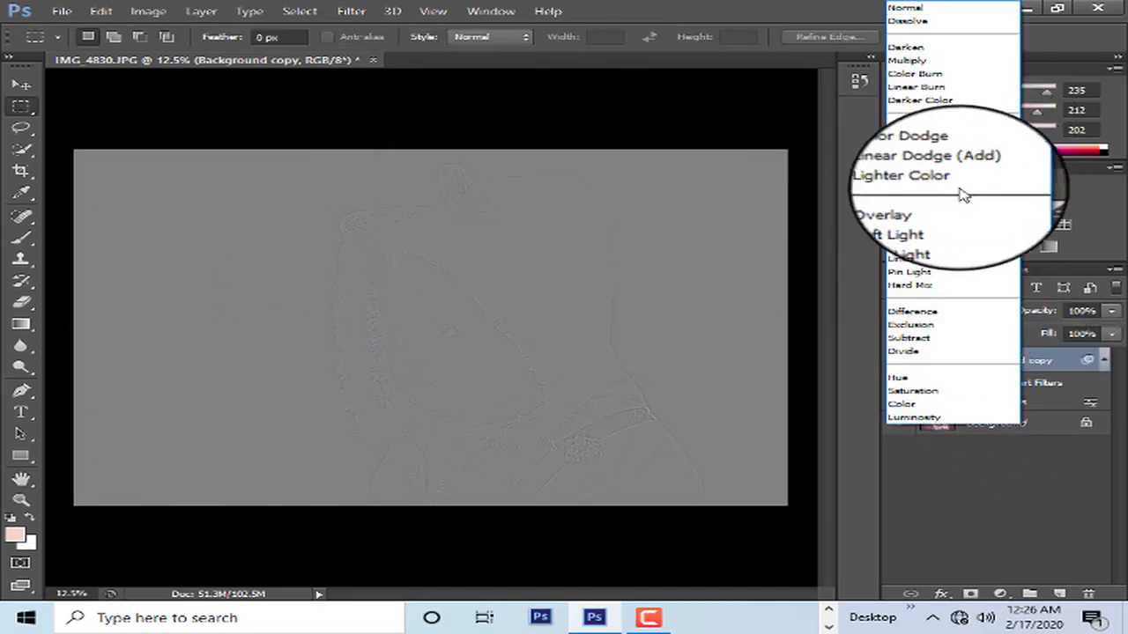
left_click(916, 194)
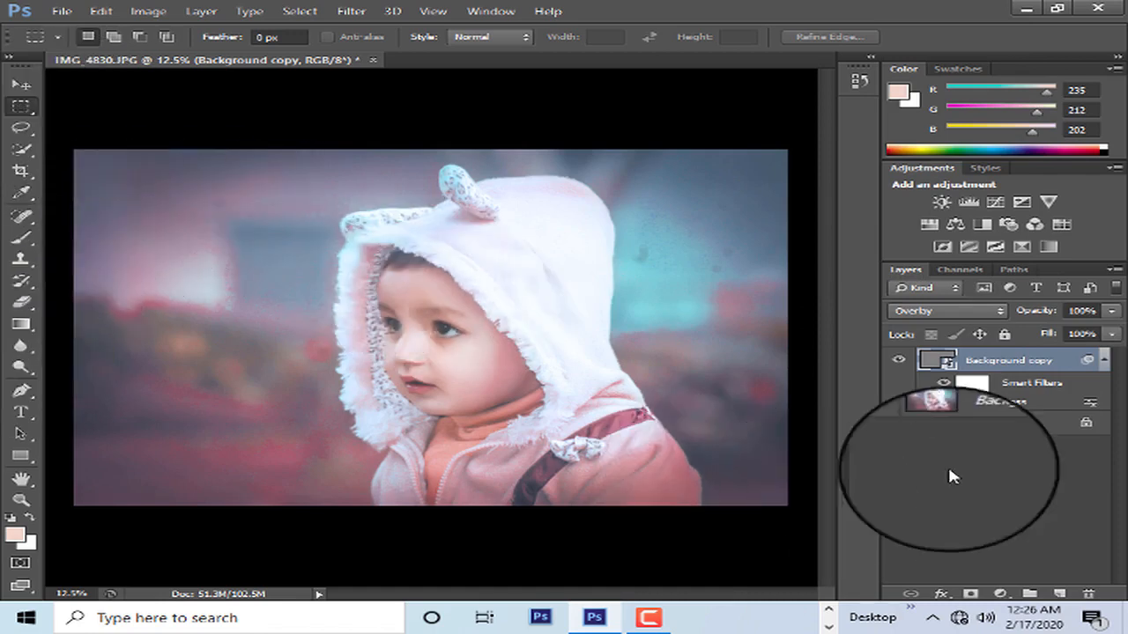
key("ctrl+e")
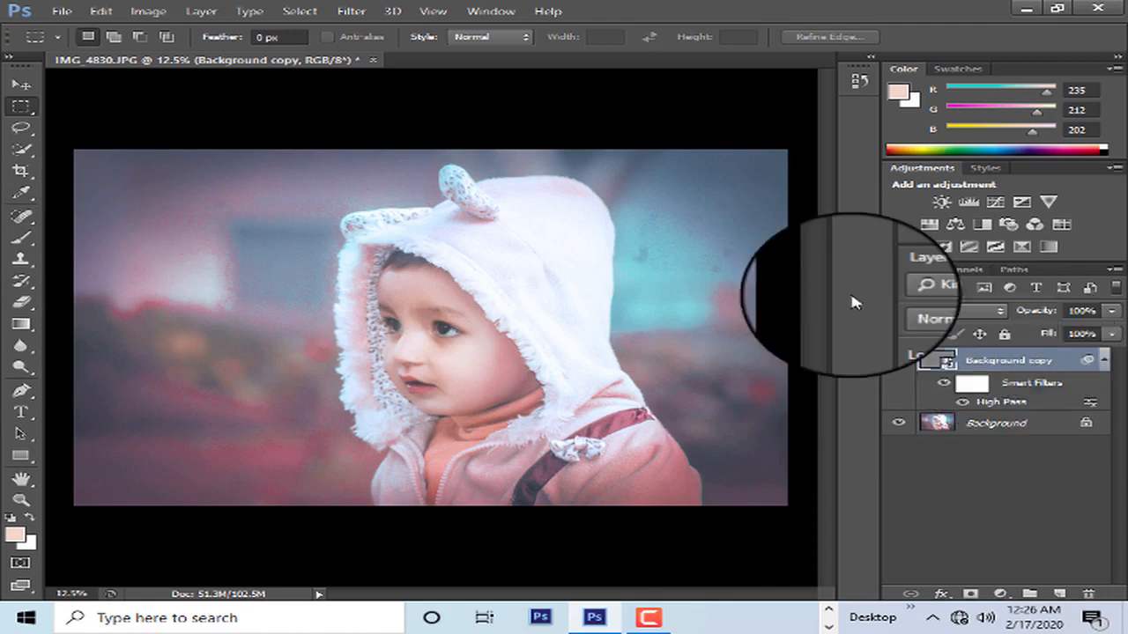
Try a 50-300mm Zoom Lens Flare at 127% brightness on the backdrop beside the hood, and revert to the Merge Down history state
left_click(350, 11)
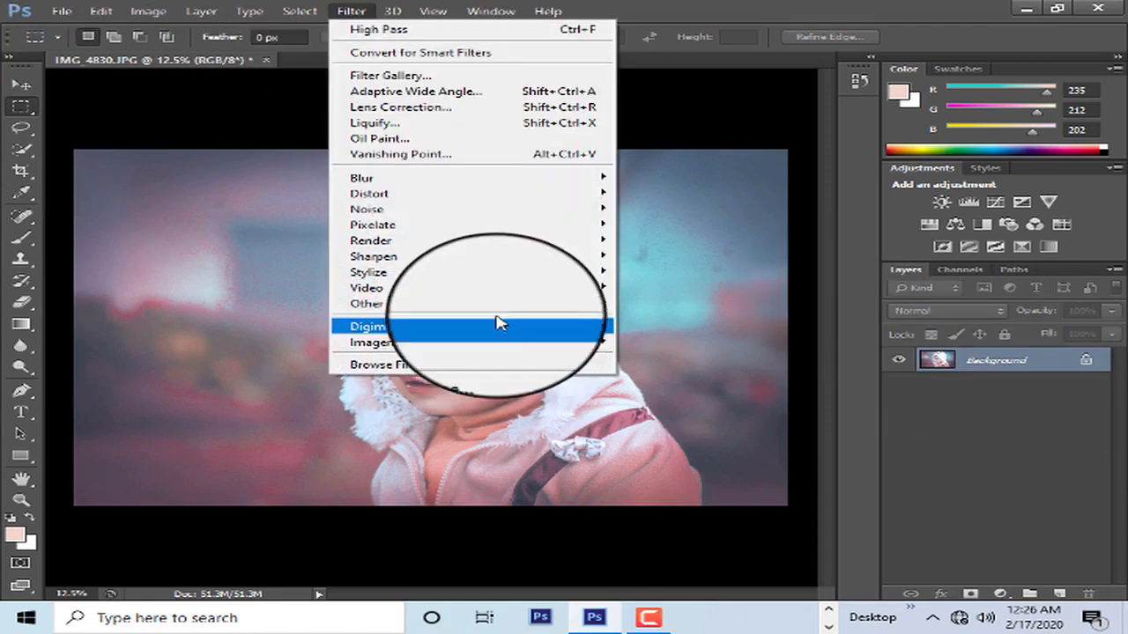
mouse_move(486, 242)
left_click(685, 287)
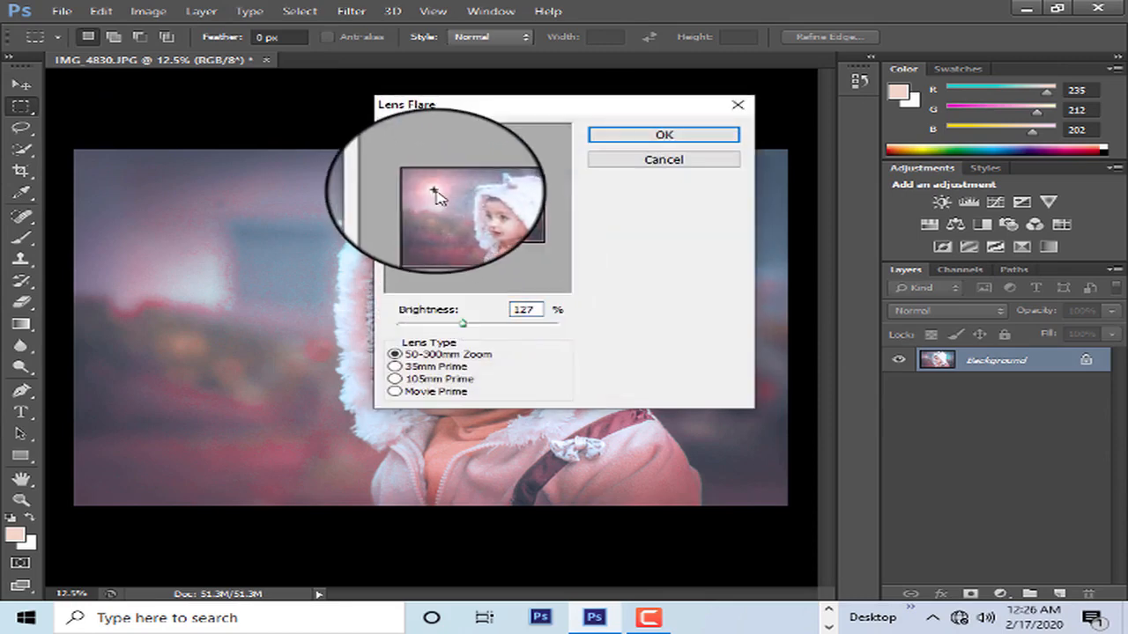
left_click(662, 135)
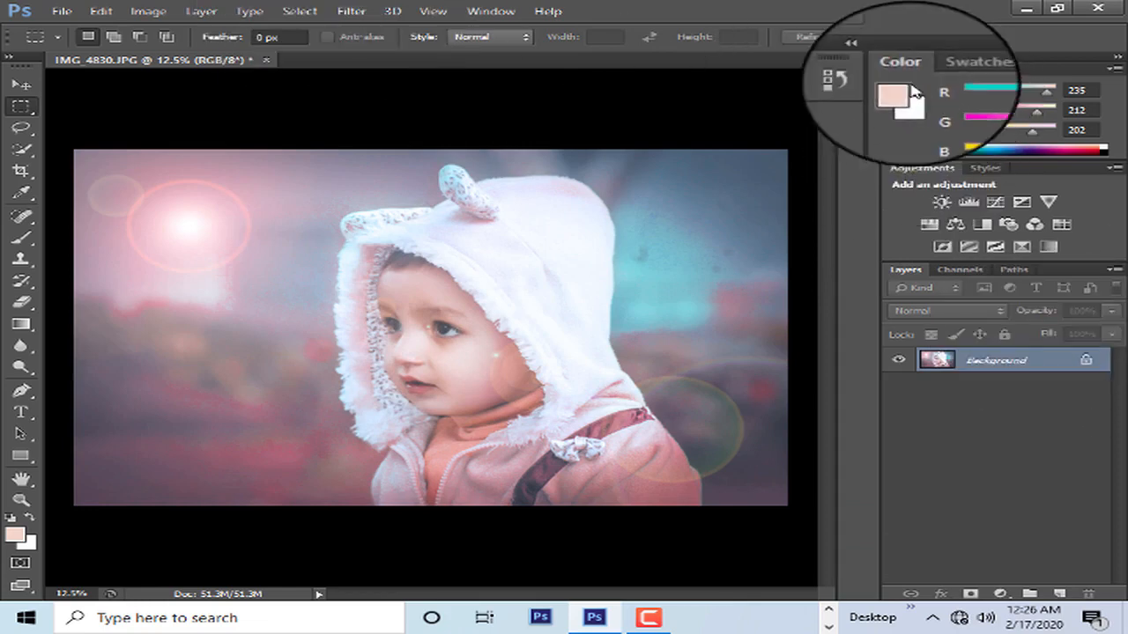
left_click(866, 56)
left_click(733, 208)
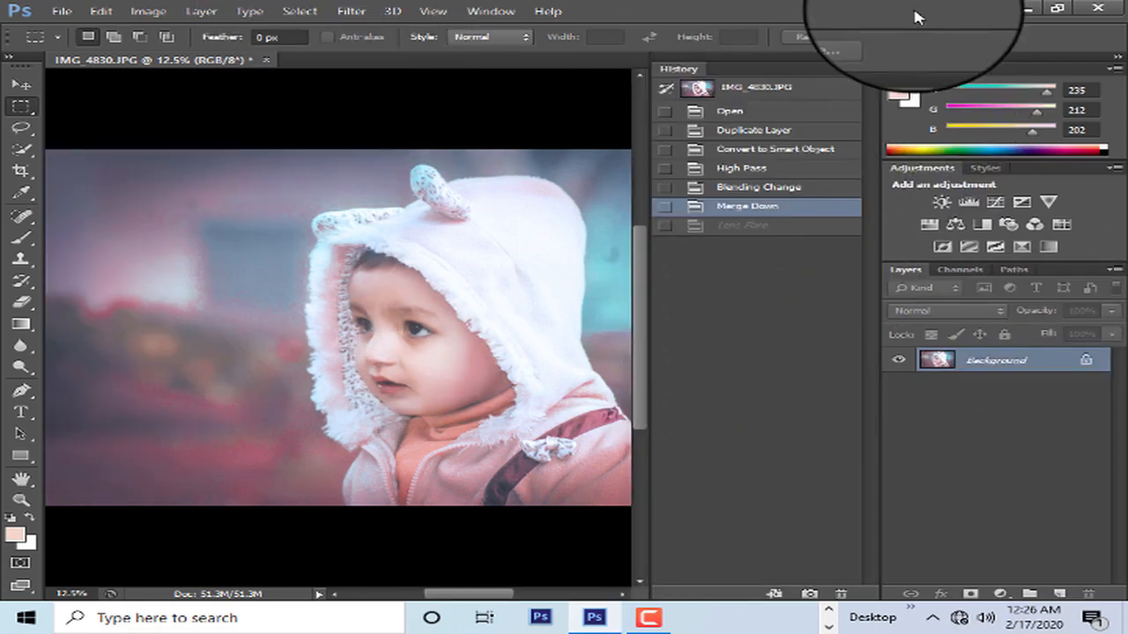
Try a 50-300mm Zoom Lens Flare at 113% brightness on the backdrop in front of the child's face, and revert to the Merge Down history state
left_click(866, 56)
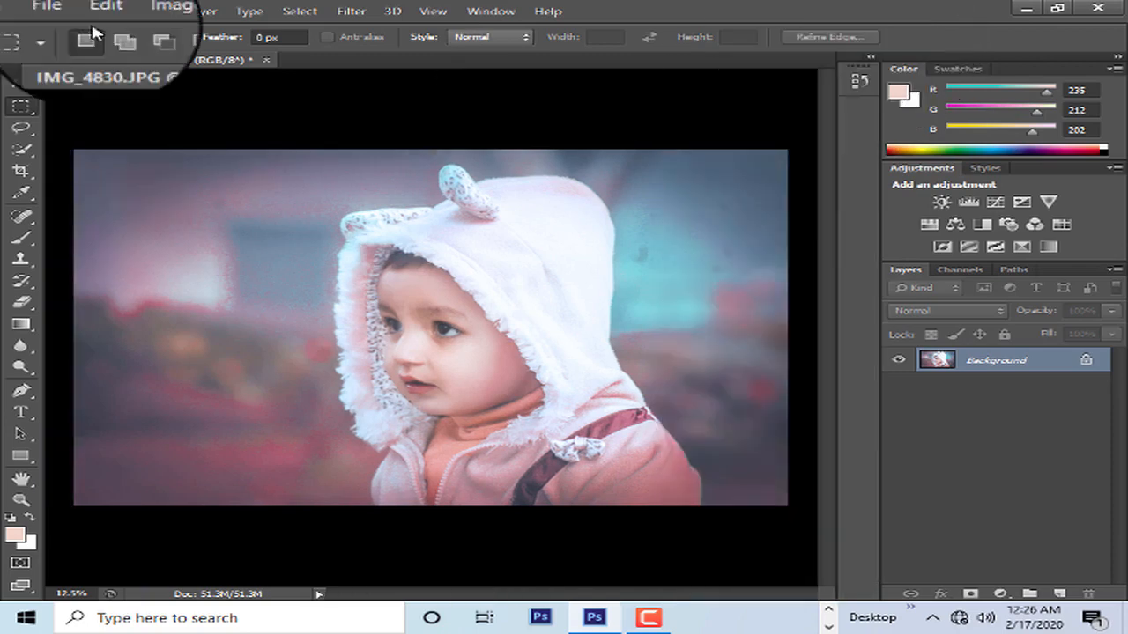
left_click(360, 18)
mouse_move(624, 259)
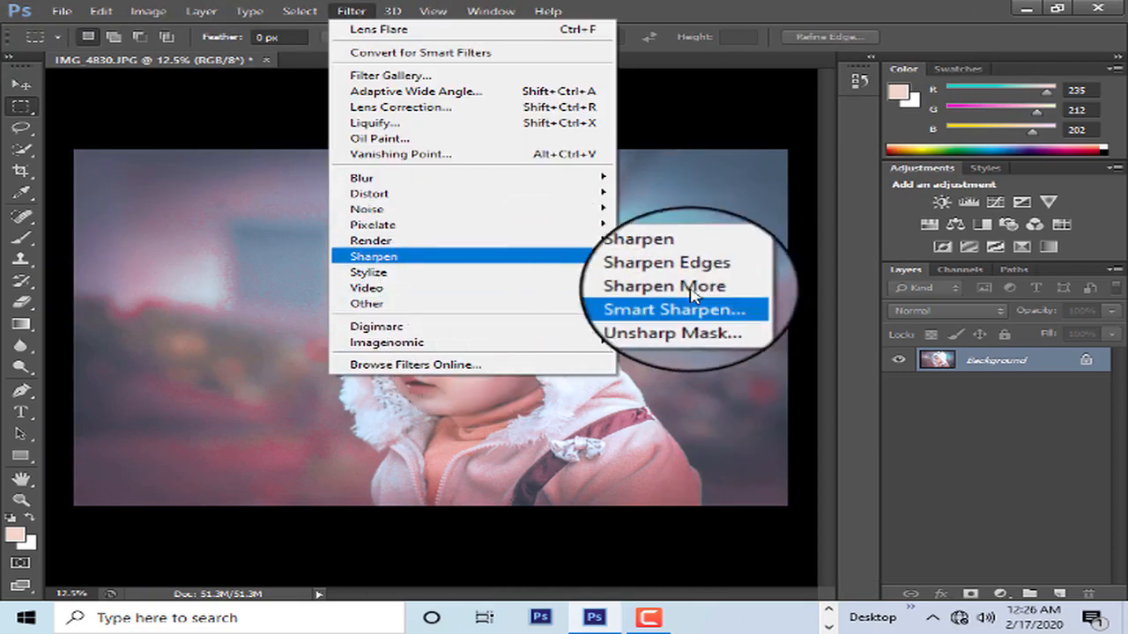
mouse_move(576, 242)
left_click(657, 287)
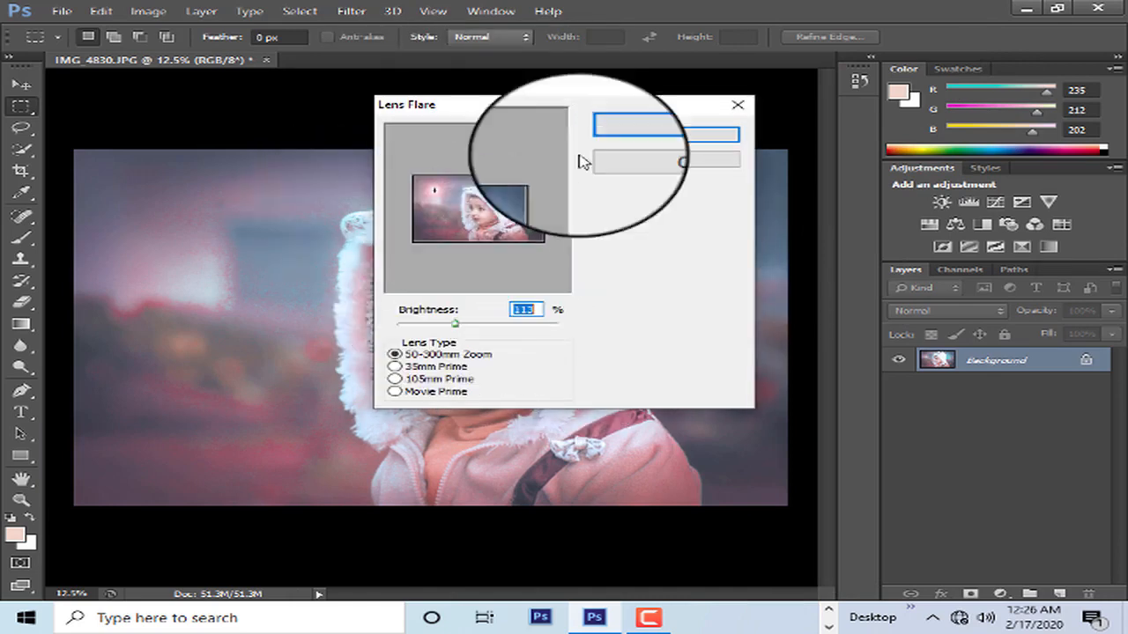
left_click(666, 126)
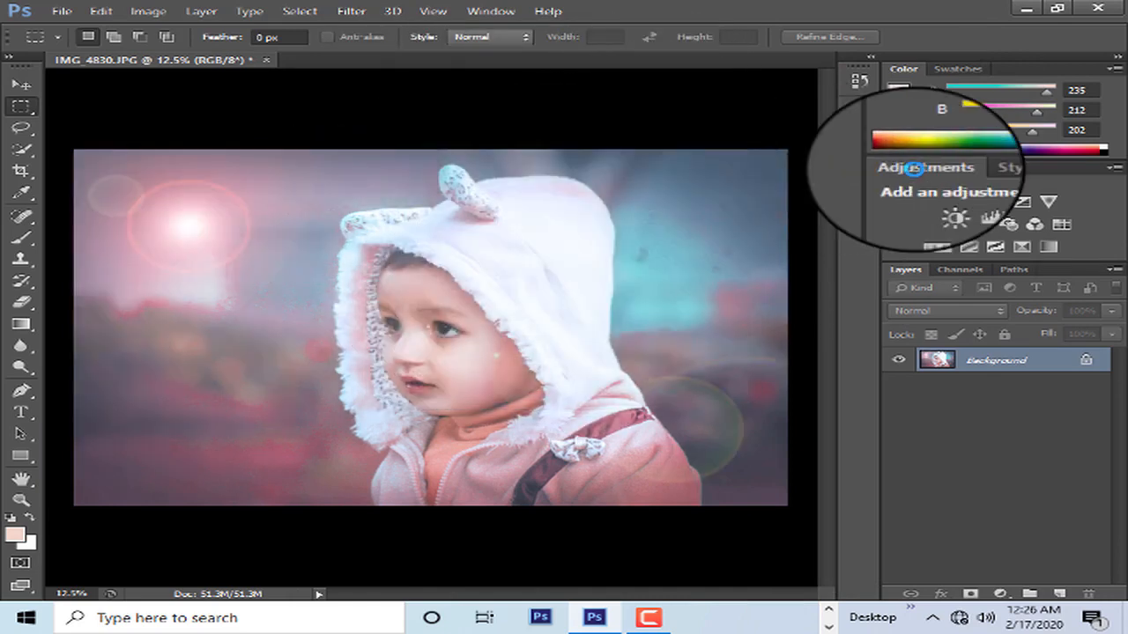
left_click(868, 57)
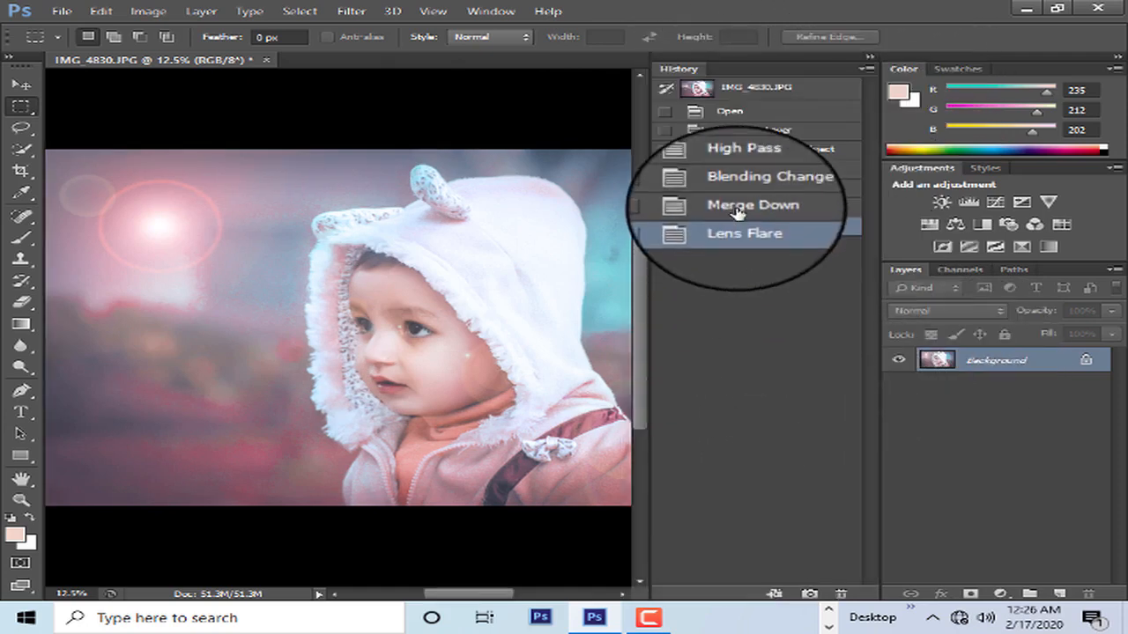
left_click(740, 206)
Apply a 50-300mm Zoom Lens Flare at 113% brightness to the backdrop behind the child's hood
left_click(361, 10)
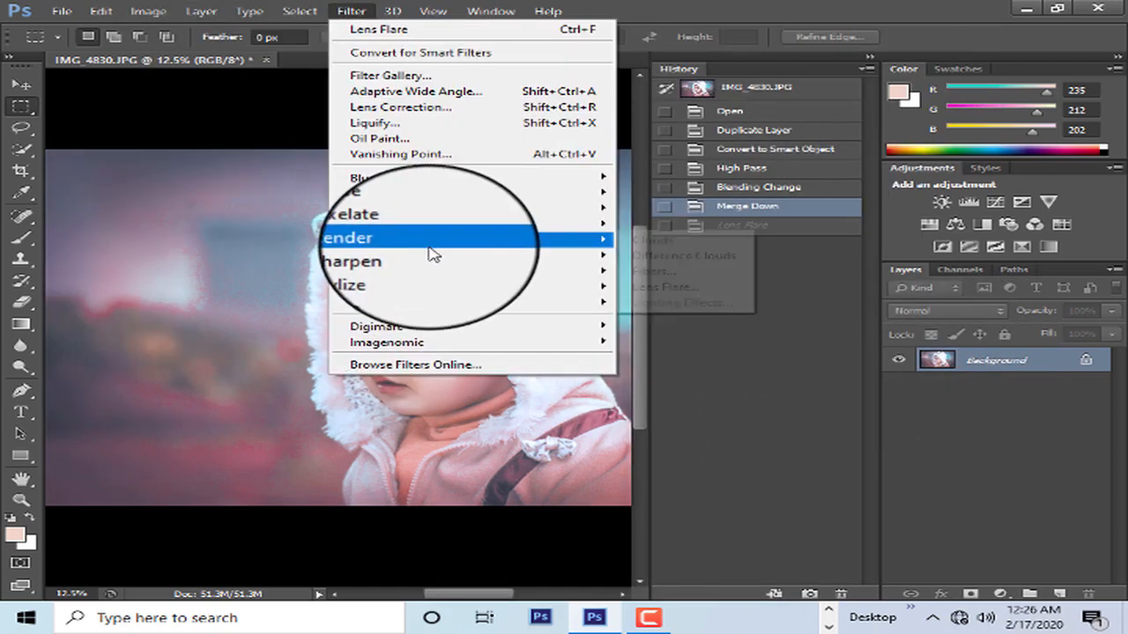
mouse_move(423, 240)
left_click(660, 290)
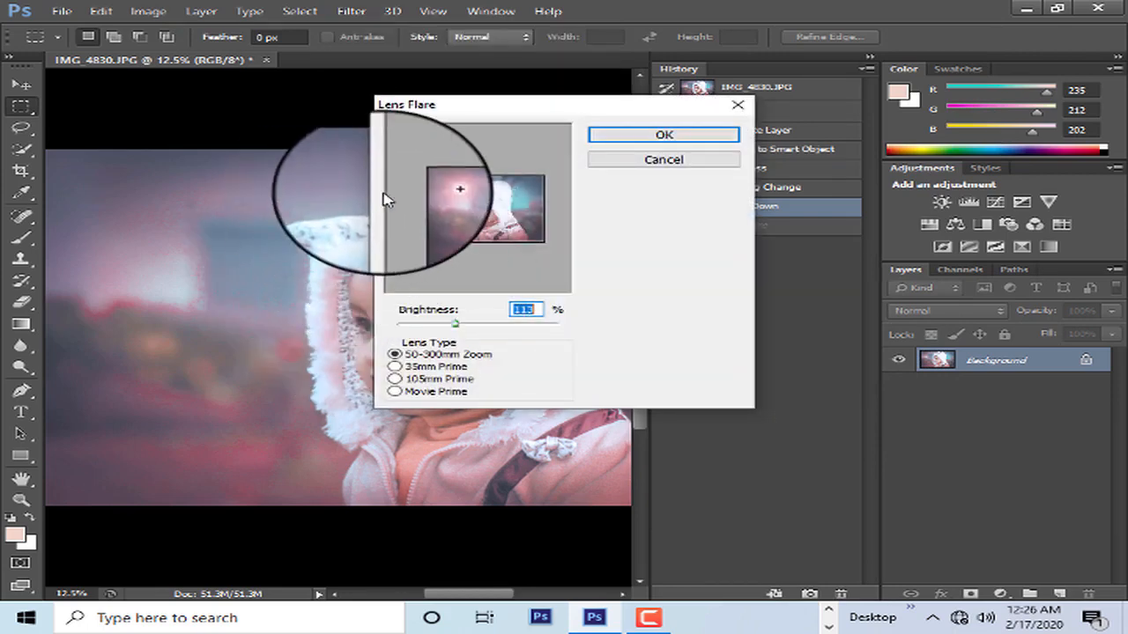
left_click_drag(425, 199, 533, 196)
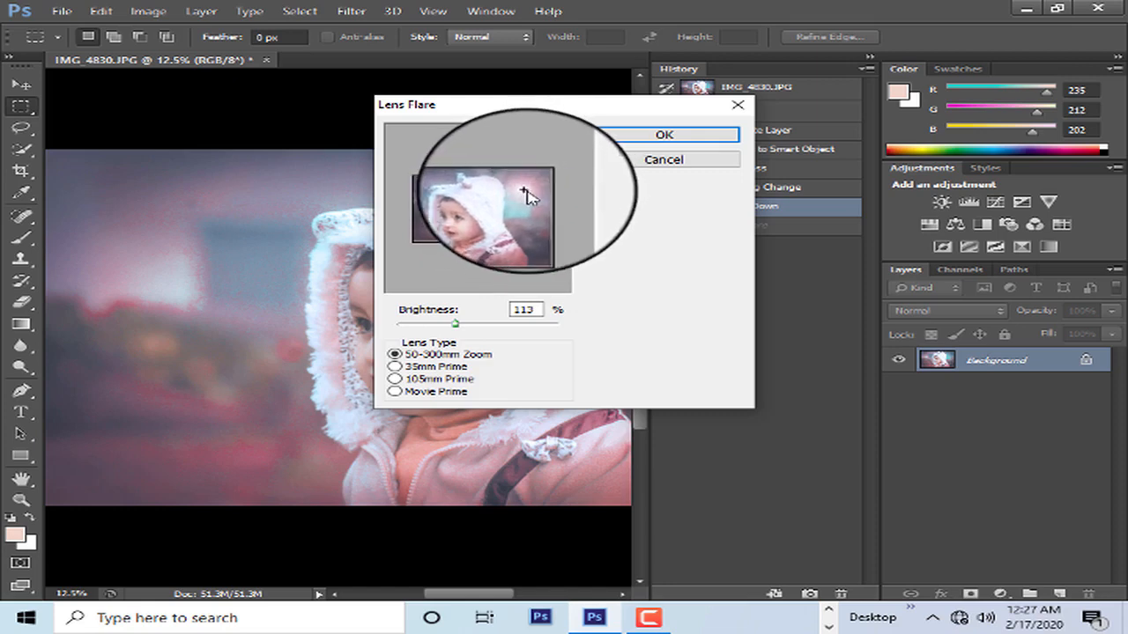
left_click(621, 135)
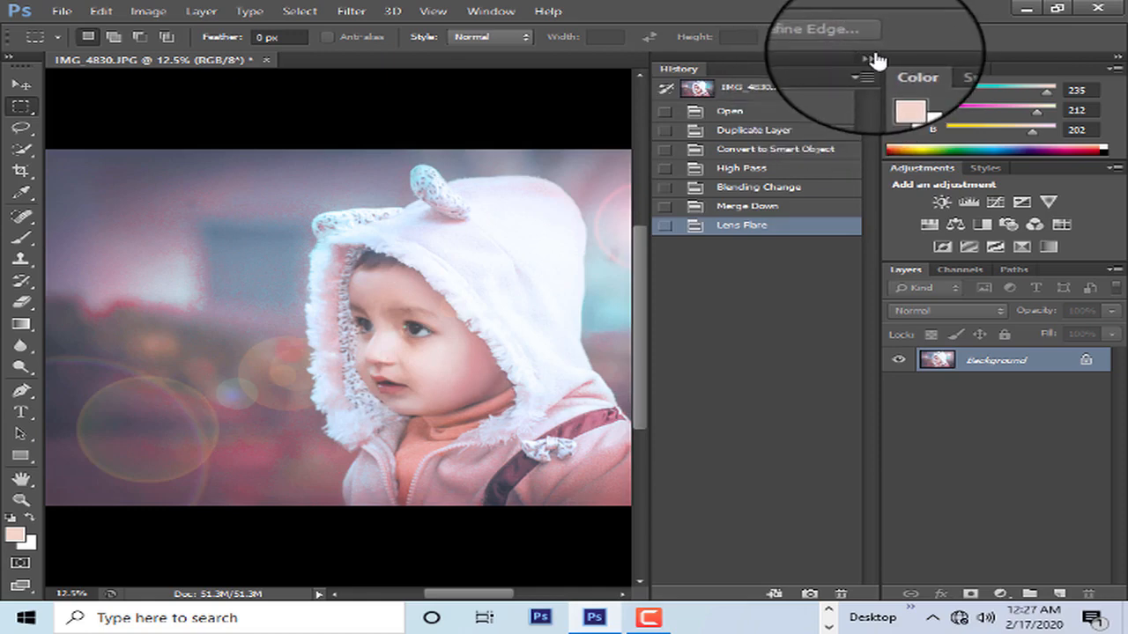
left_click(875, 58)
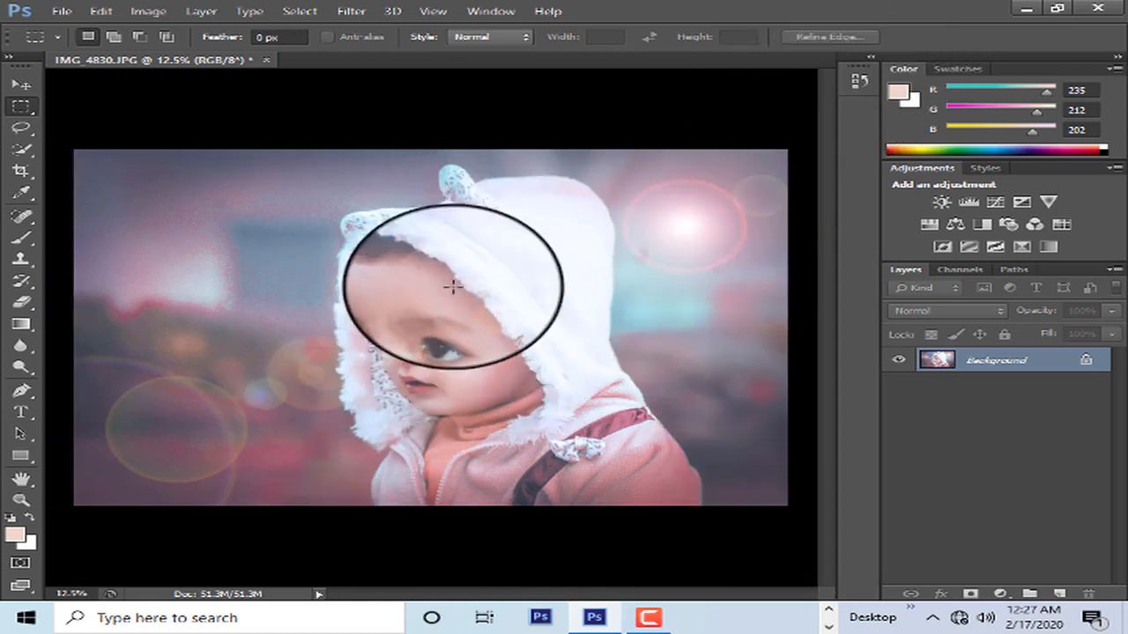
Add a Vibrance adjustment layer above the photo with vibrance set to +85
left_click(1048, 201)
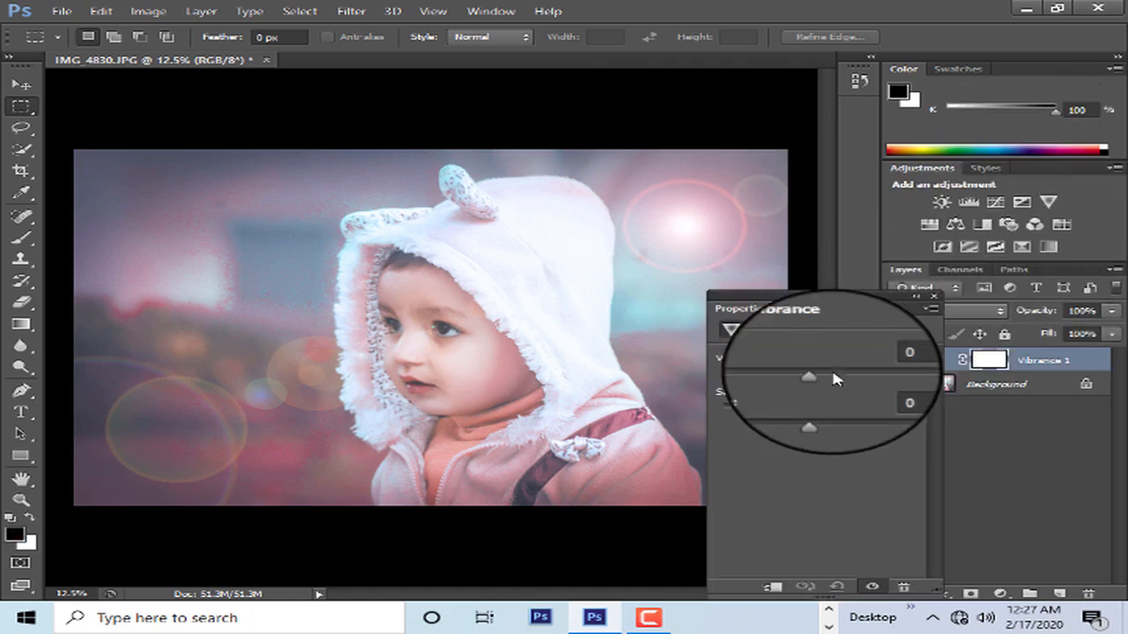
left_click_drag(846, 380, 912, 381)
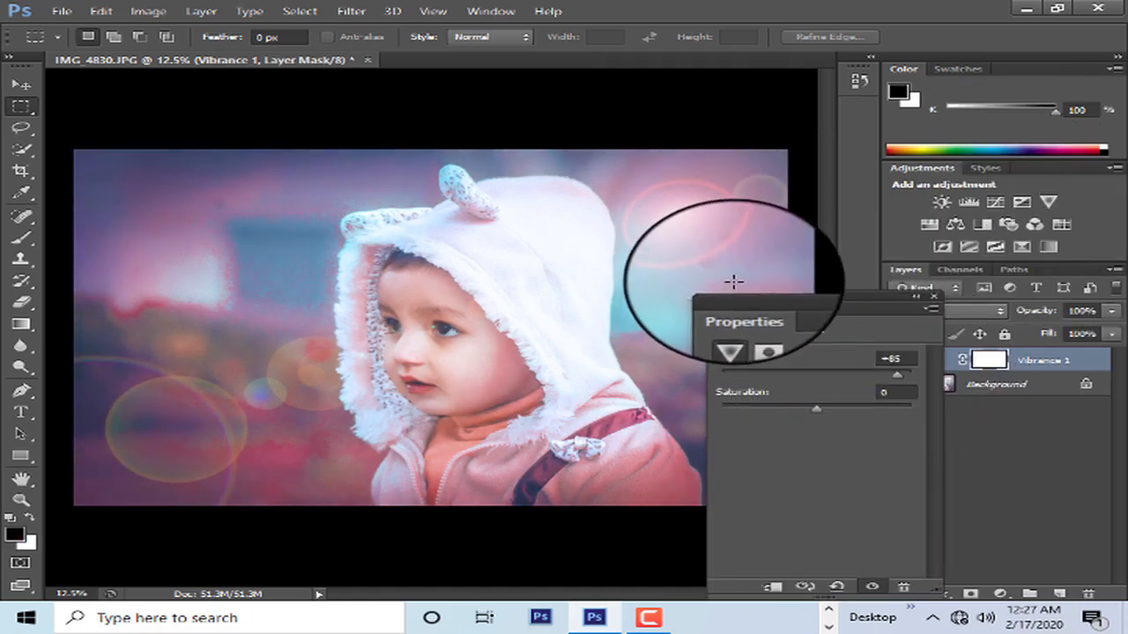
left_click(934, 296)
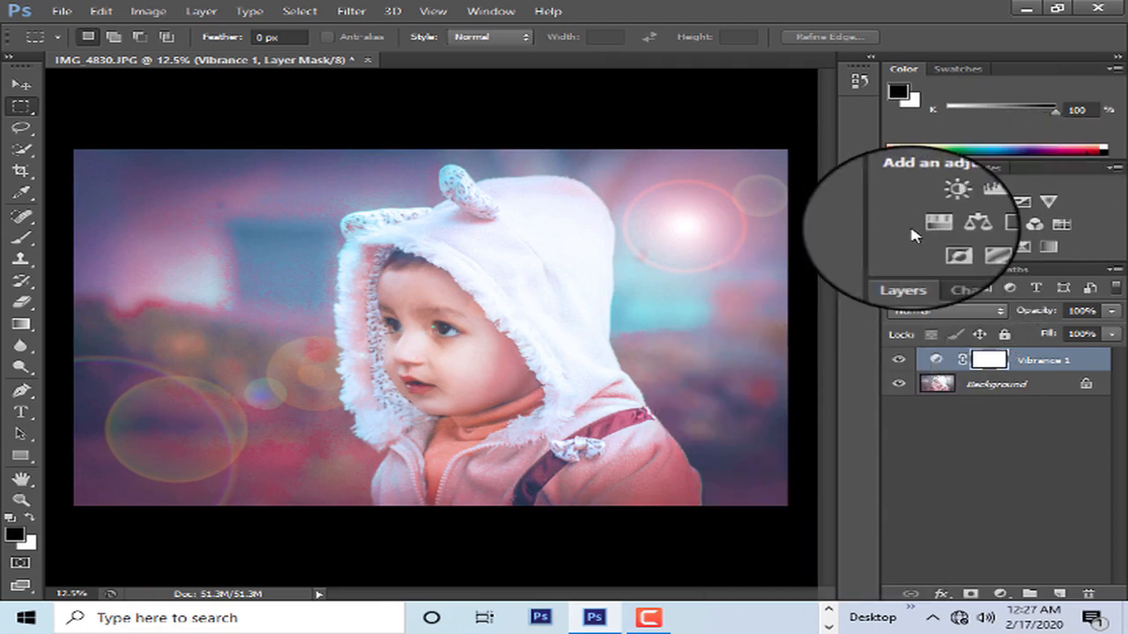
Try a Curves adjustment layer with two points reshaping the RGB curve, and delete that layer
left_click(995, 203)
left_click(823, 464)
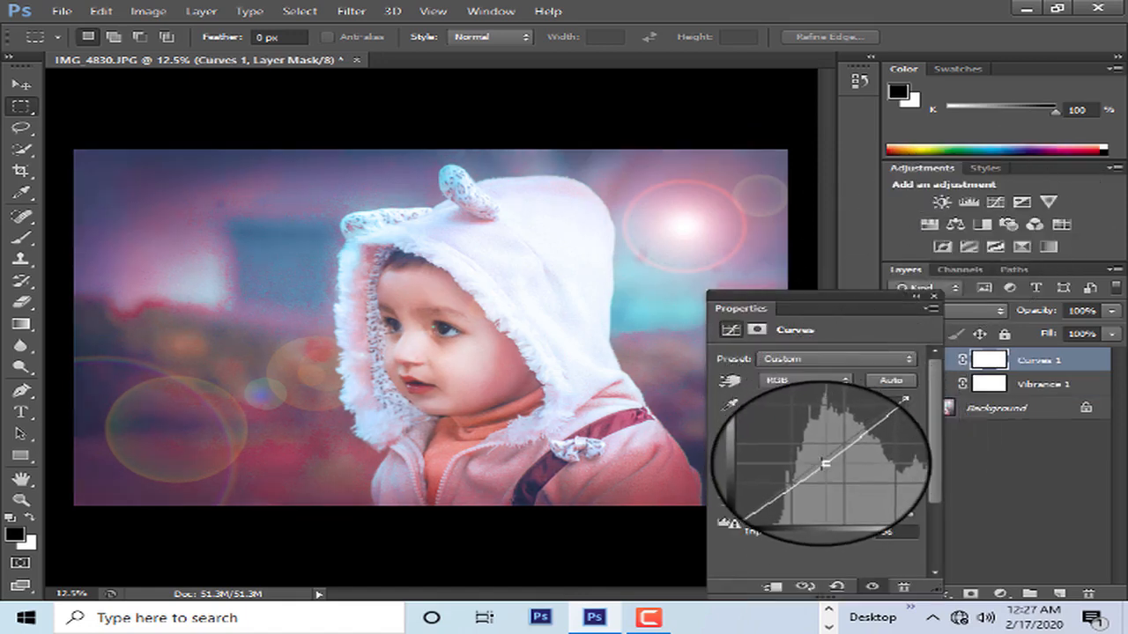
left_click(859, 427)
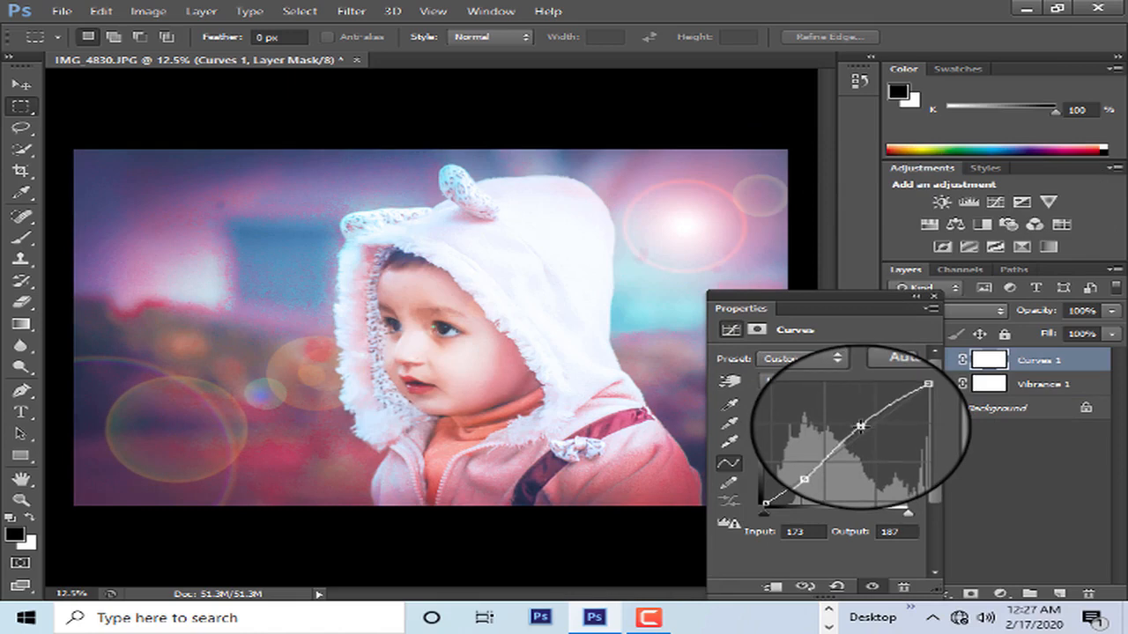
left_click_drag(860, 427, 865, 431)
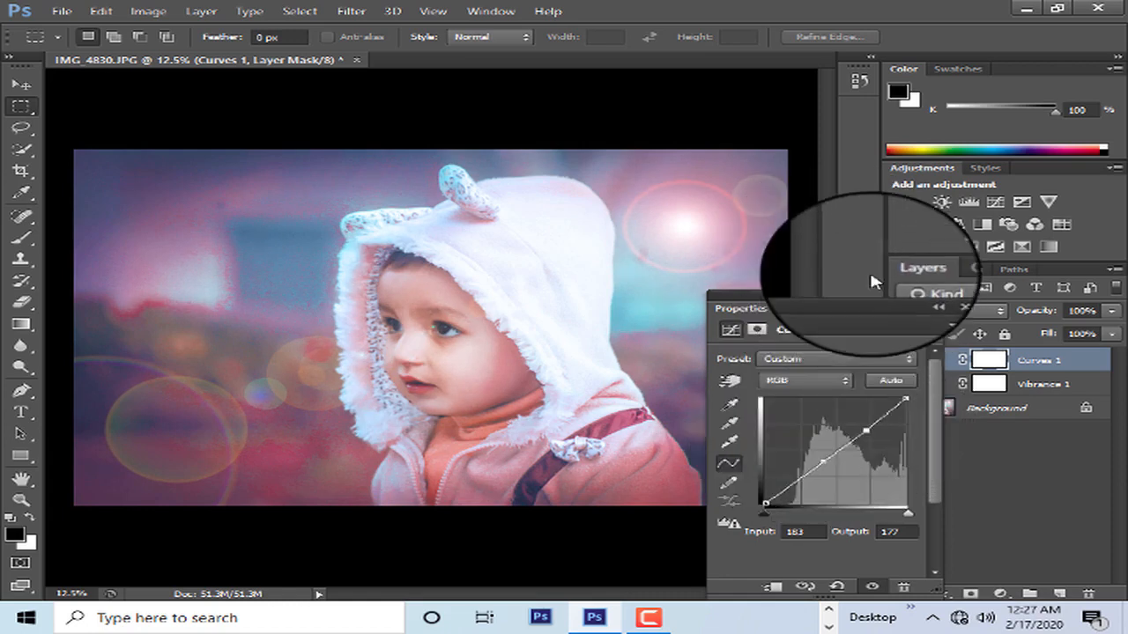
left_click(903, 586)
left_click(438, 242)
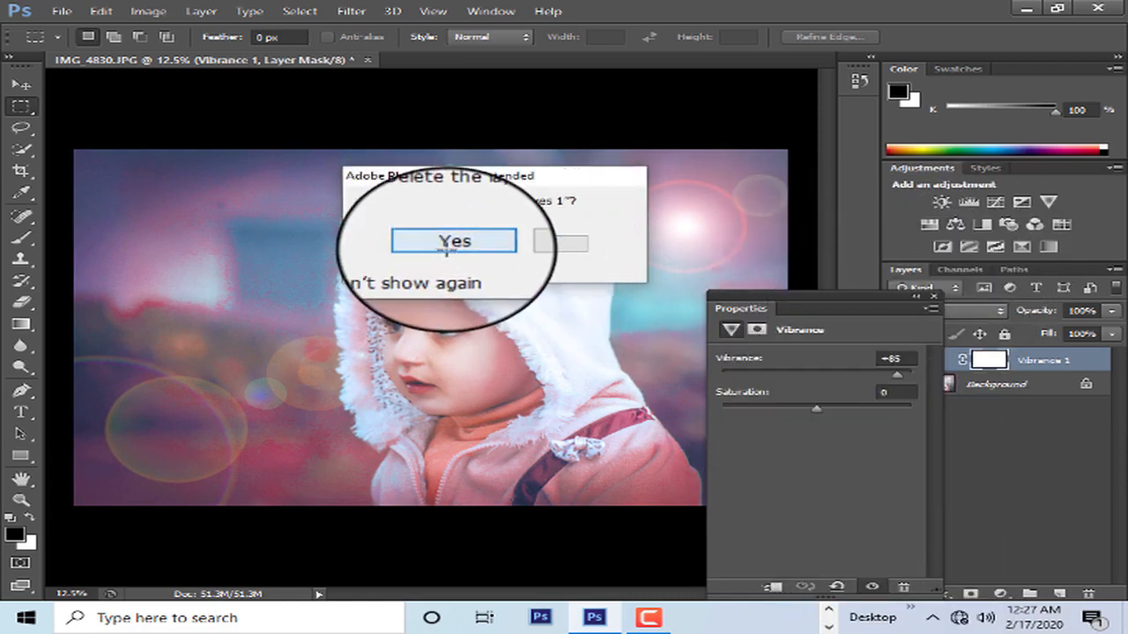
left_click(922, 292)
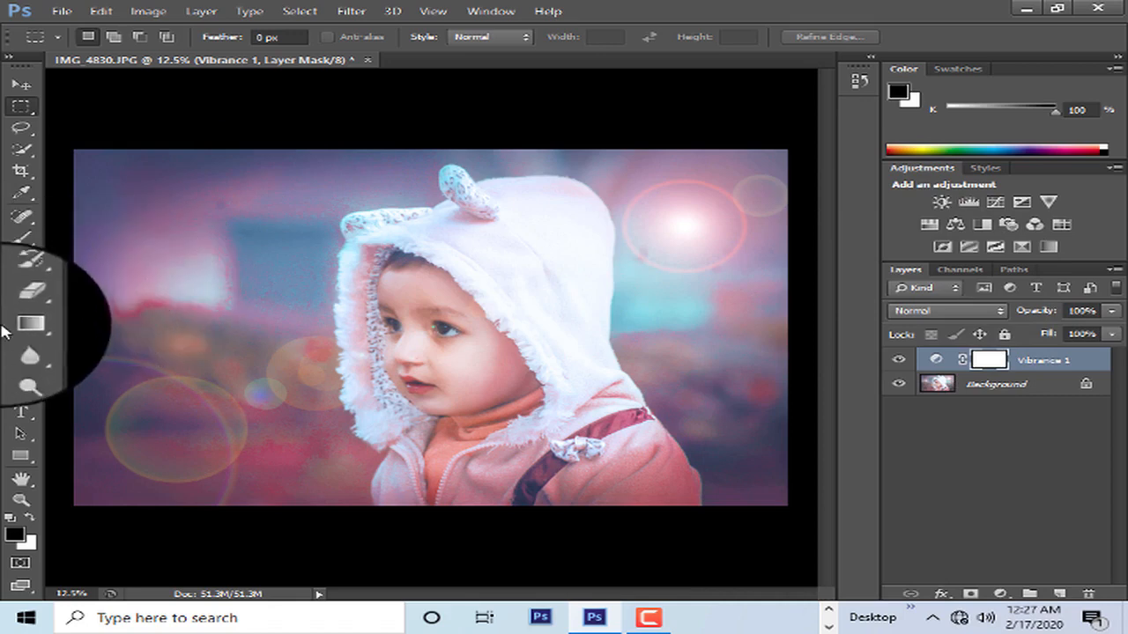
Start a Pen tool path at the photo's edge along the boundary between the pale and dark backdrop, leading toward the hood
left_click(22, 392)
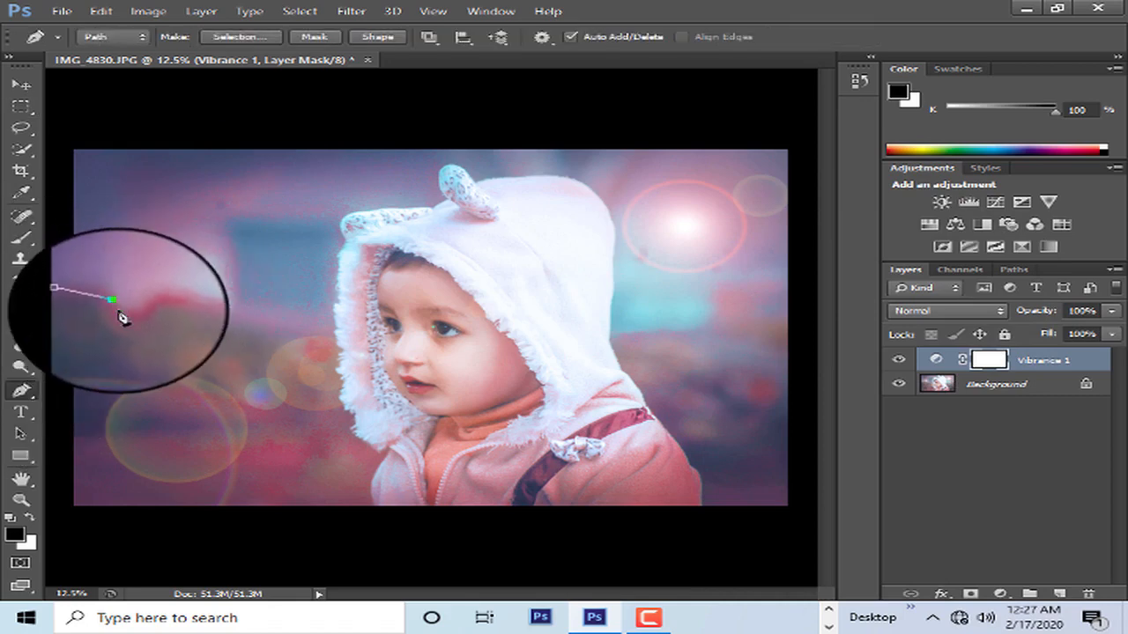
left_click(118, 311)
left_click(162, 301)
left_click(207, 306)
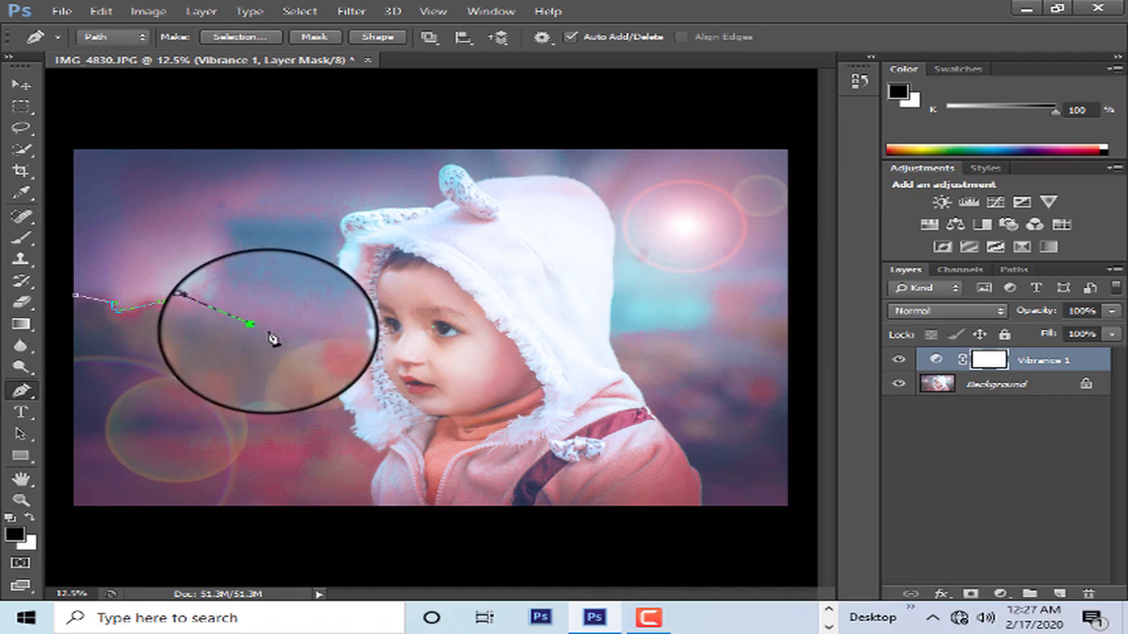
left_click(268, 332)
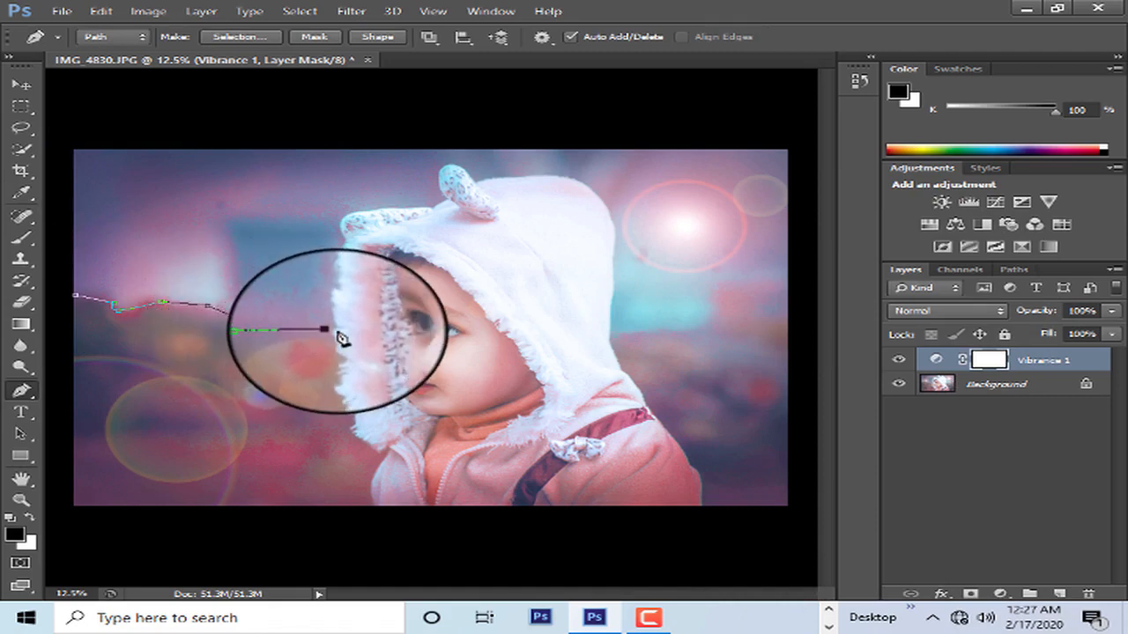
Continue the path up the hood's fur trim, over the ears and along the top of the hood
left_click(331, 315)
left_click(334, 301)
left_click(337, 281)
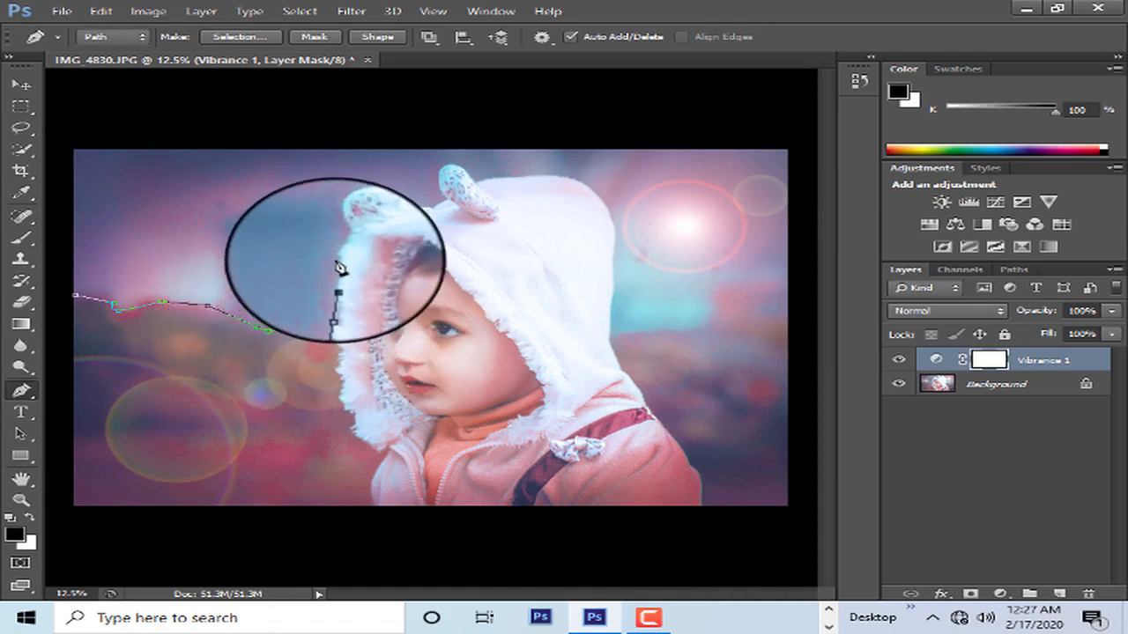
left_click(335, 262)
left_click(341, 242)
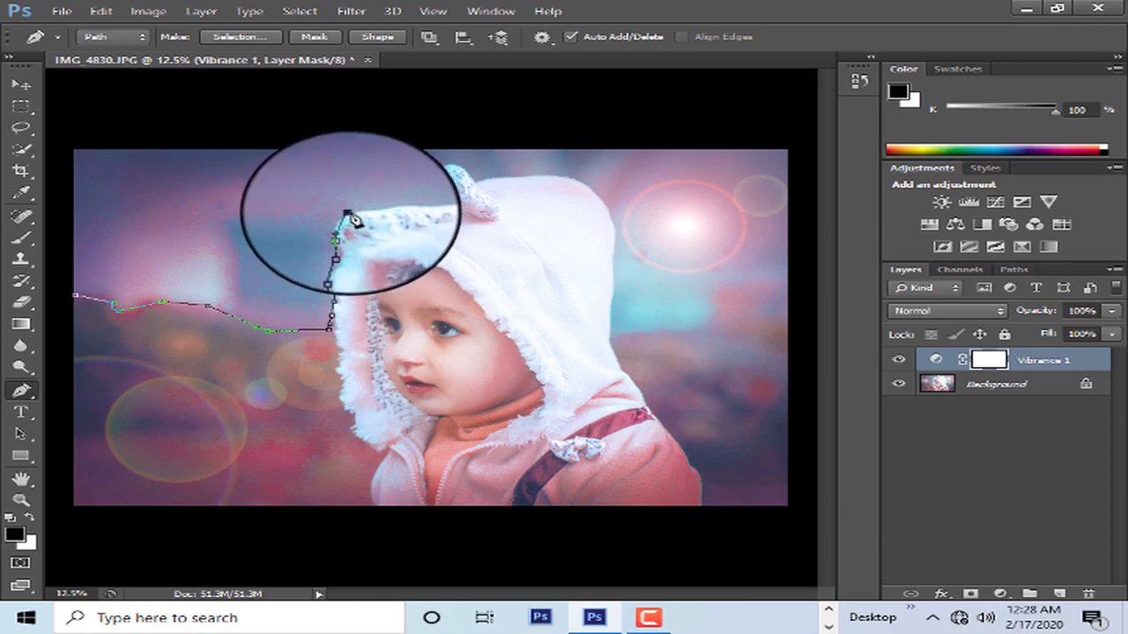
left_click(402, 214)
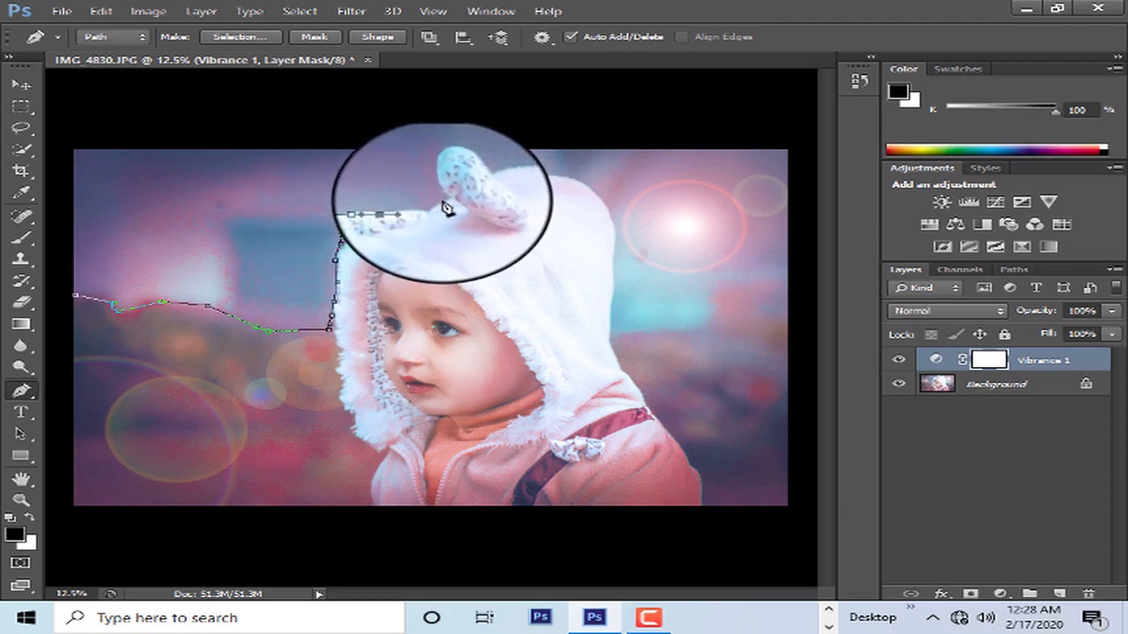
left_click(445, 202)
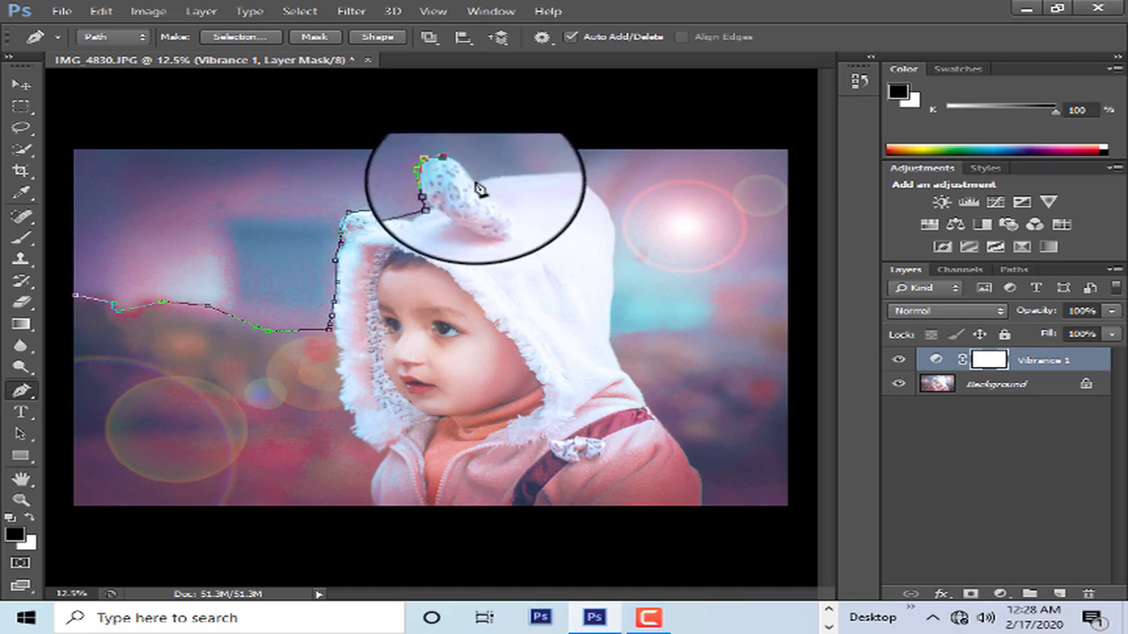
left_click(538, 176)
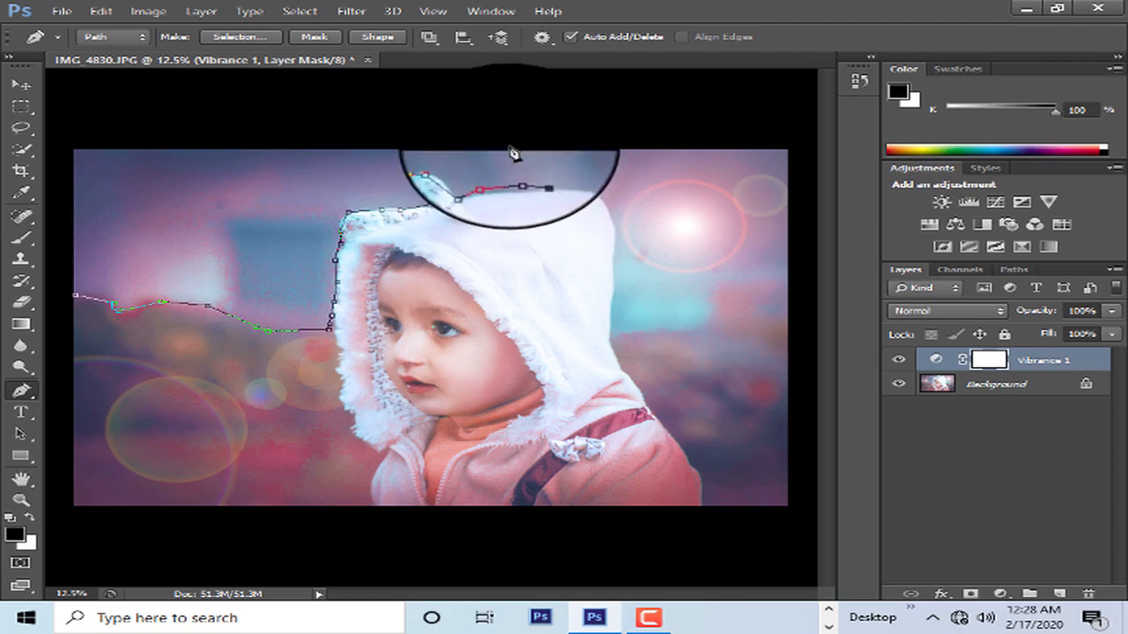
Close the path around the upper backdrop in front of the child and convert it to a selection
left_click(70, 147)
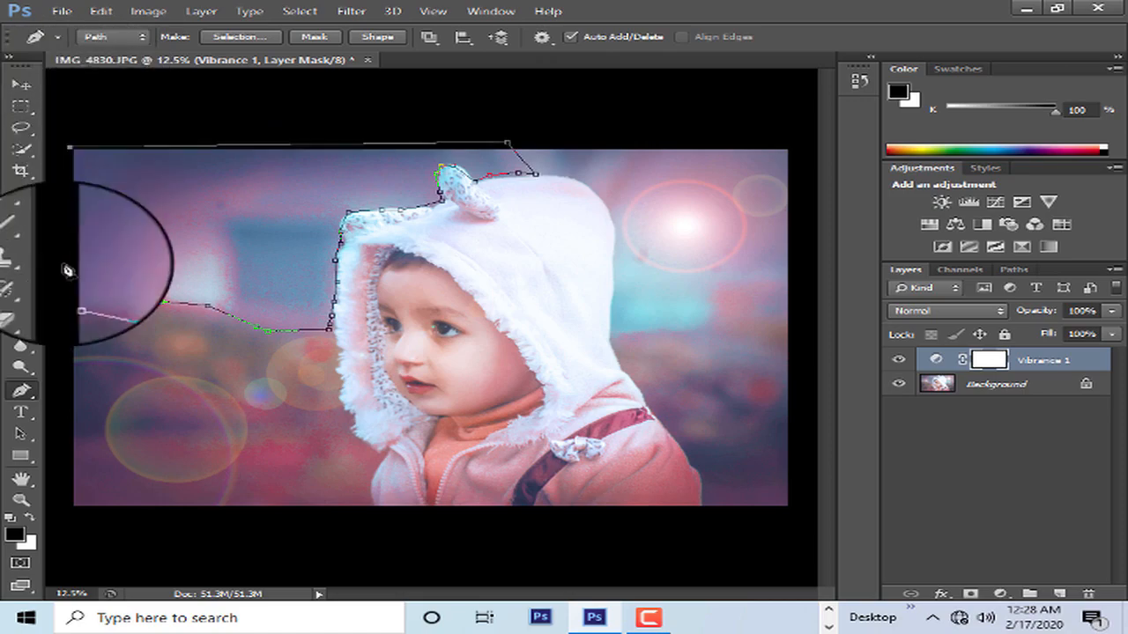
left_click(78, 295)
right_click(181, 210)
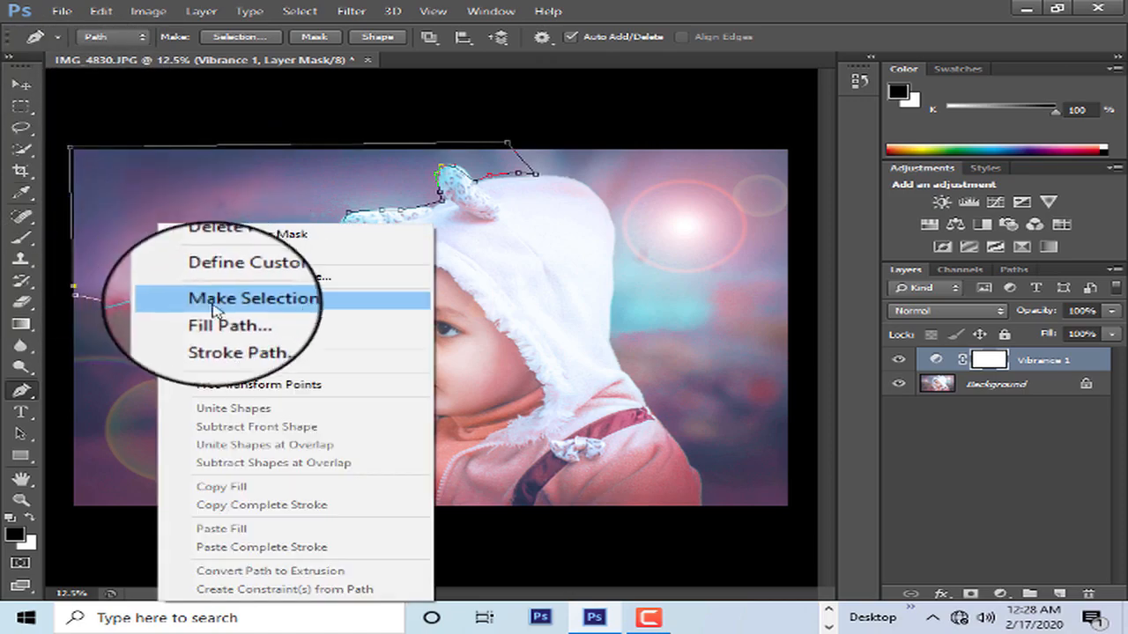
left_click(207, 295)
left_click(679, 174)
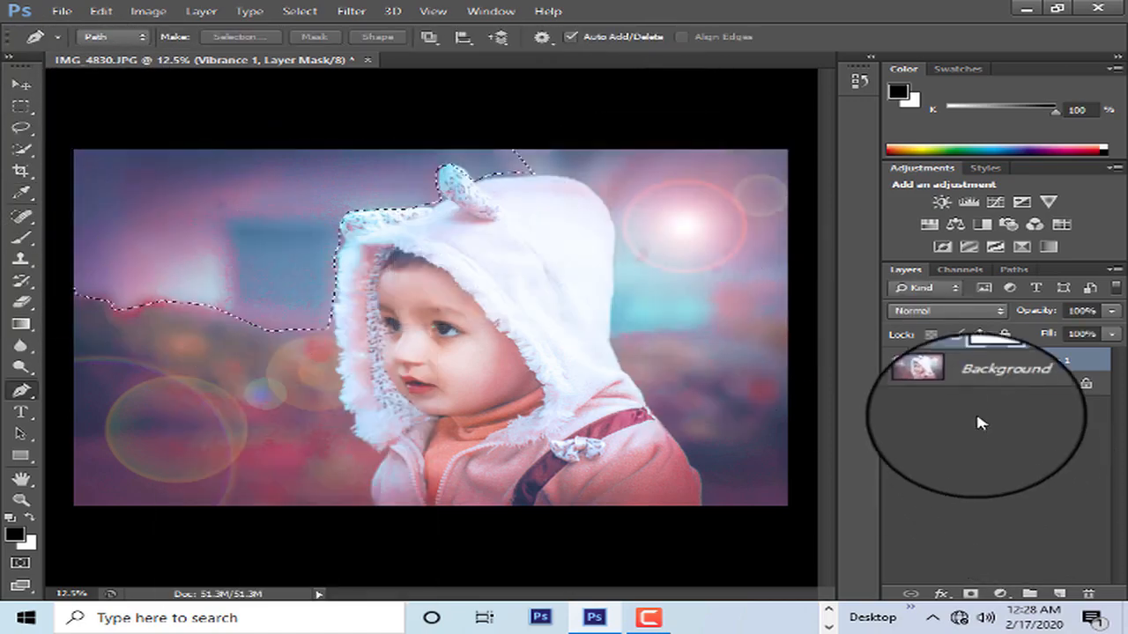
Apply a Tilt-Shift blur to the selected backdrop on the Background layer, centring its focus near the child's chin, and switch to the Rectangular Marquee tool
left_click(976, 385)
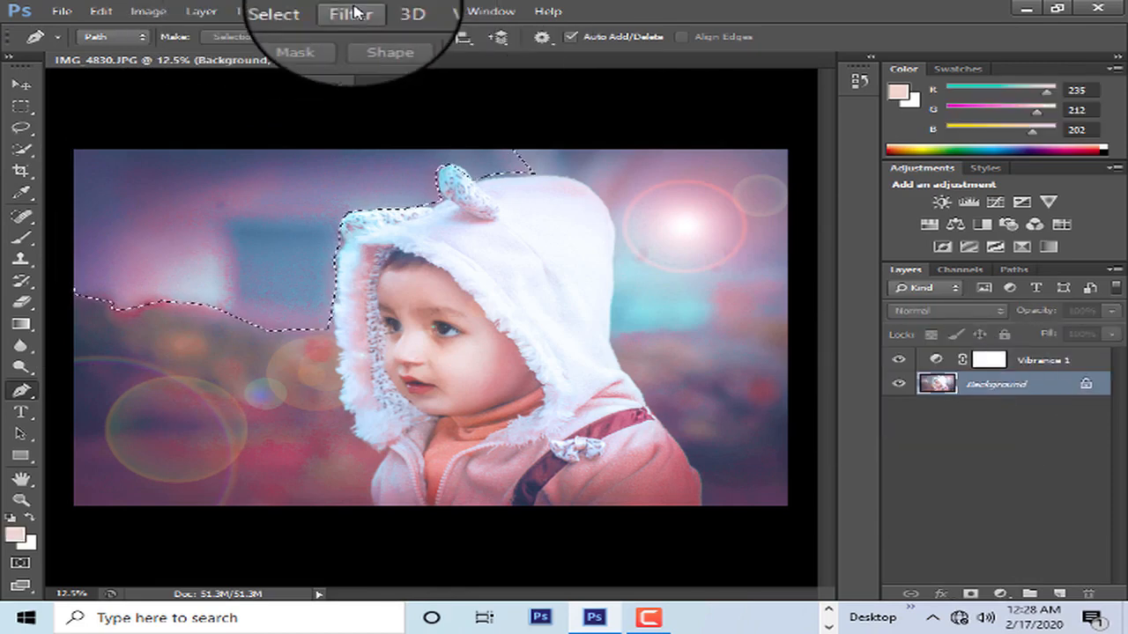
left_click(351, 11)
mouse_move(553, 180)
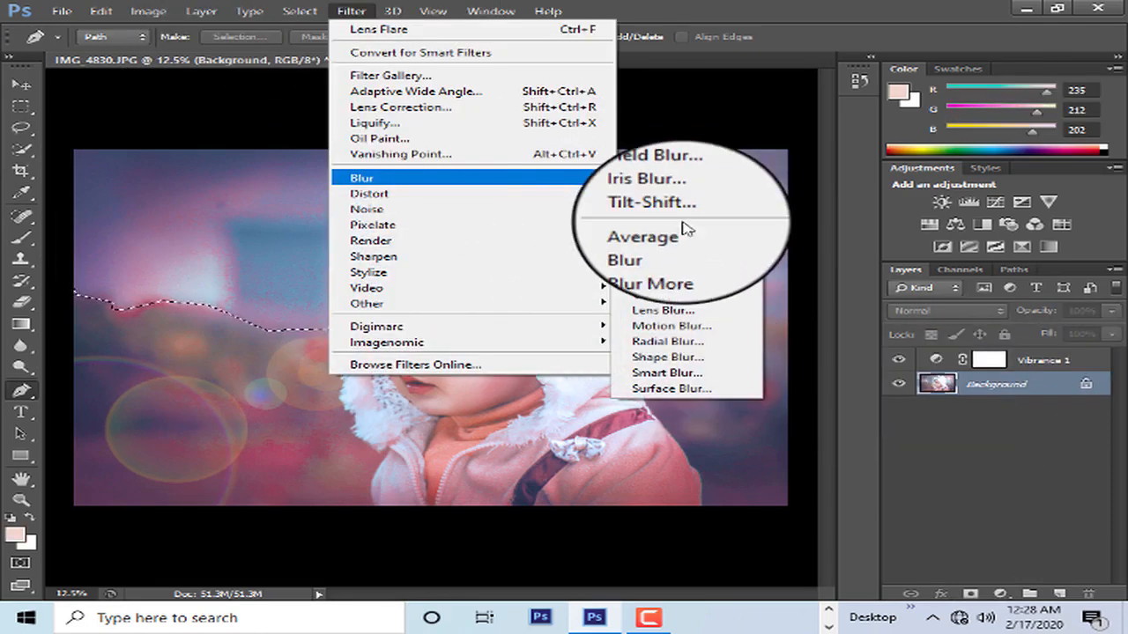
left_click(657, 207)
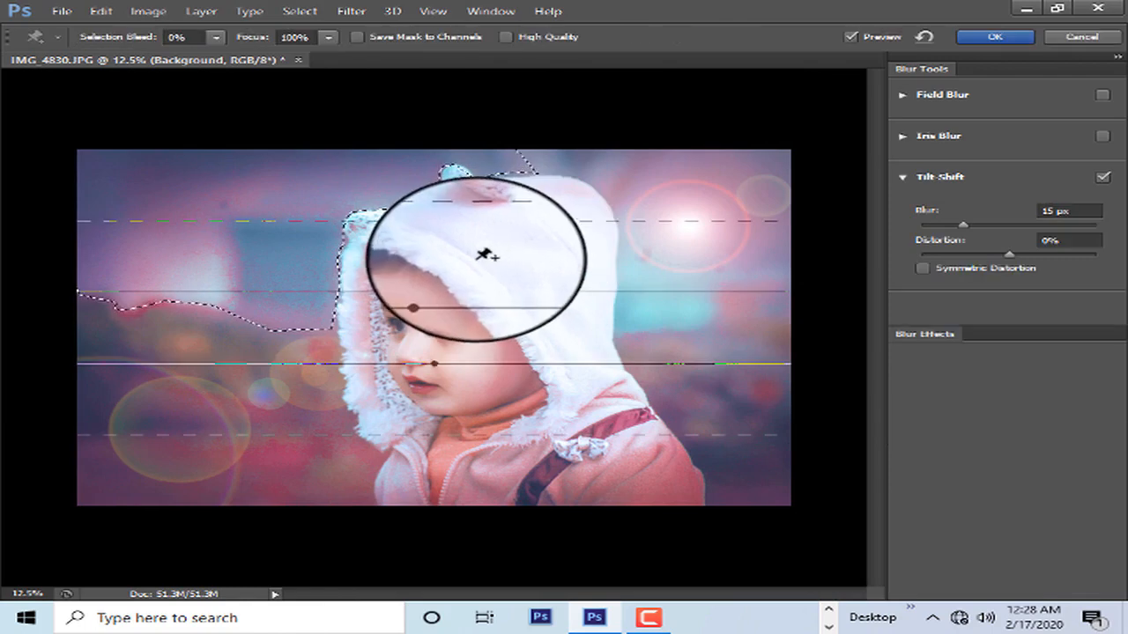
left_click_drag(434, 326, 474, 414)
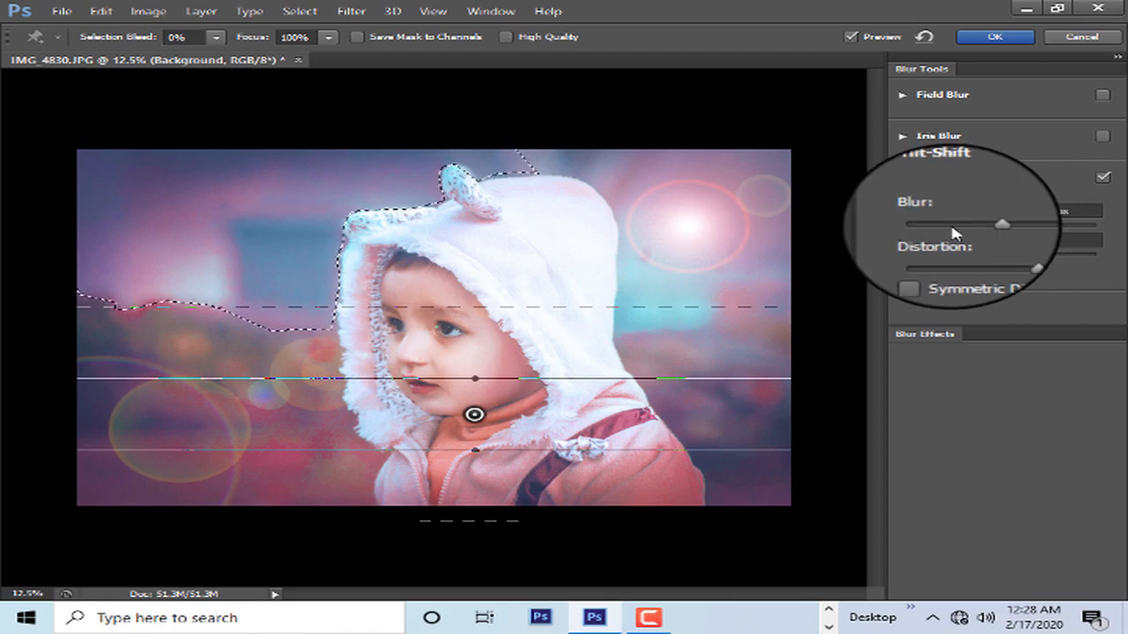
left_click(988, 37)
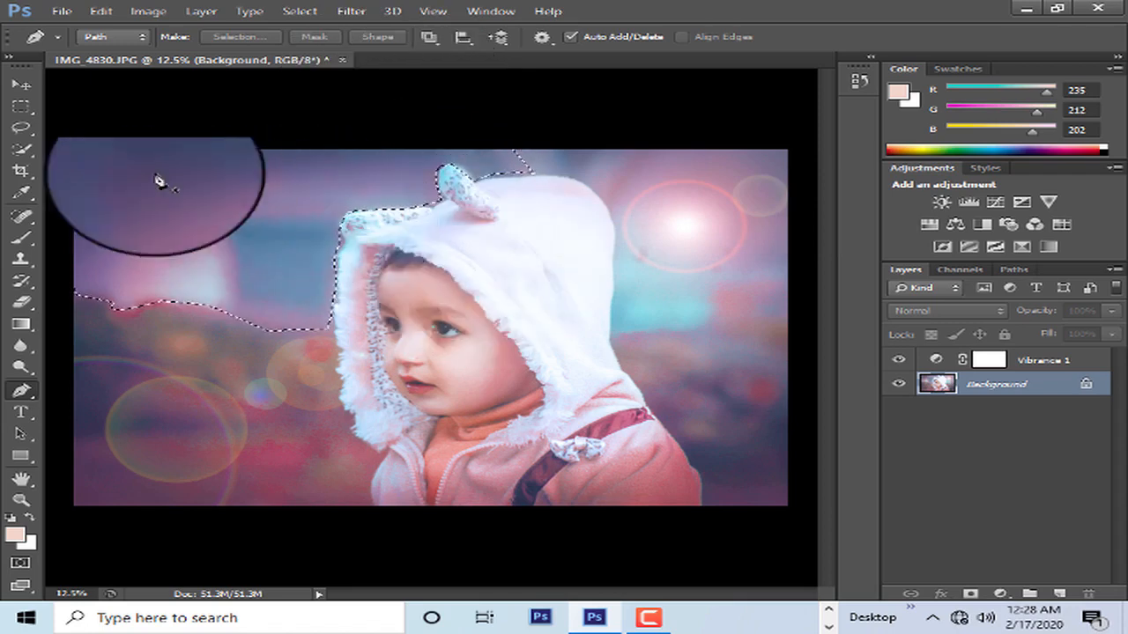
left_click(20, 106)
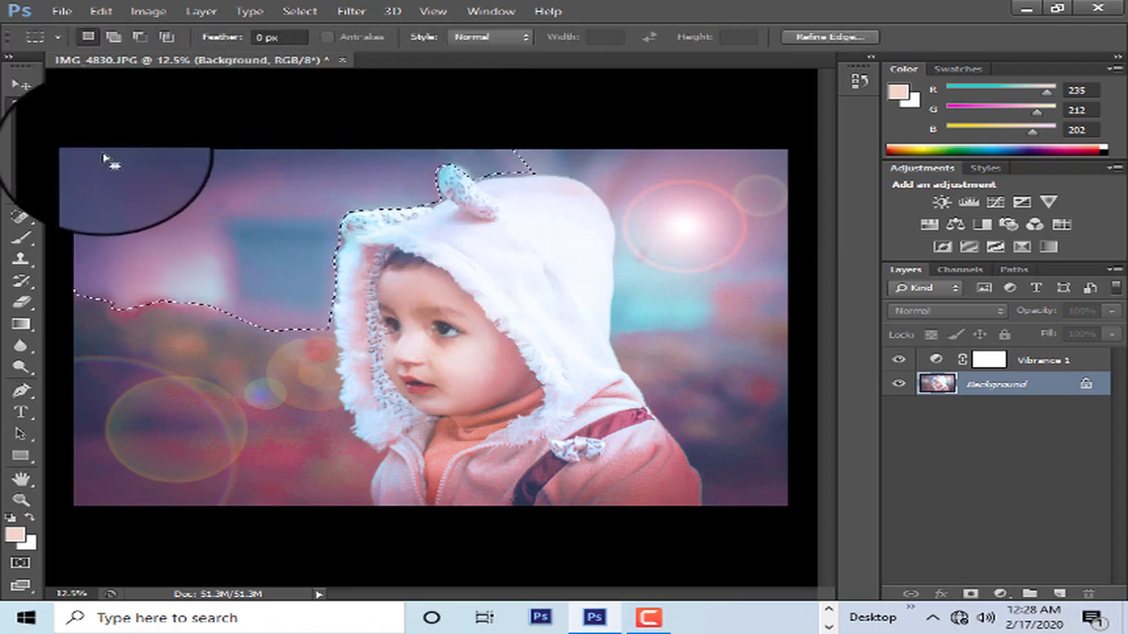
Deselect the backdrop and save the photo as JPEG IMG_4830.jpg on Local Disk (G:), replacing the existing file and accepting the JPEG options
right_click(104, 159)
left_click(168, 161)
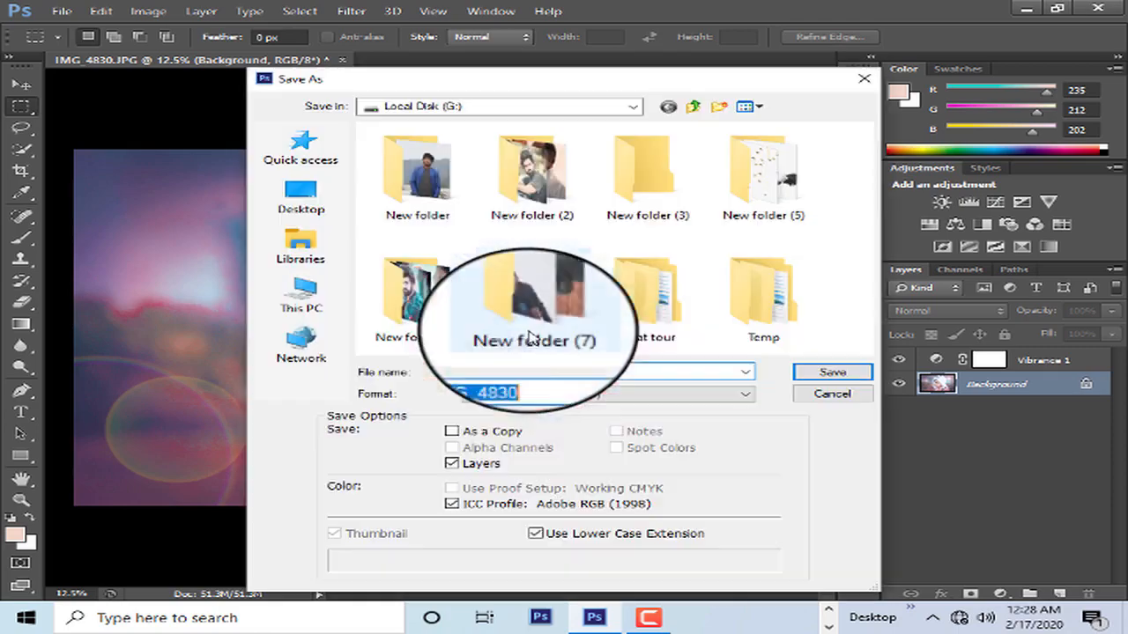
key("ctrl+shift+s")
left_click(574, 395)
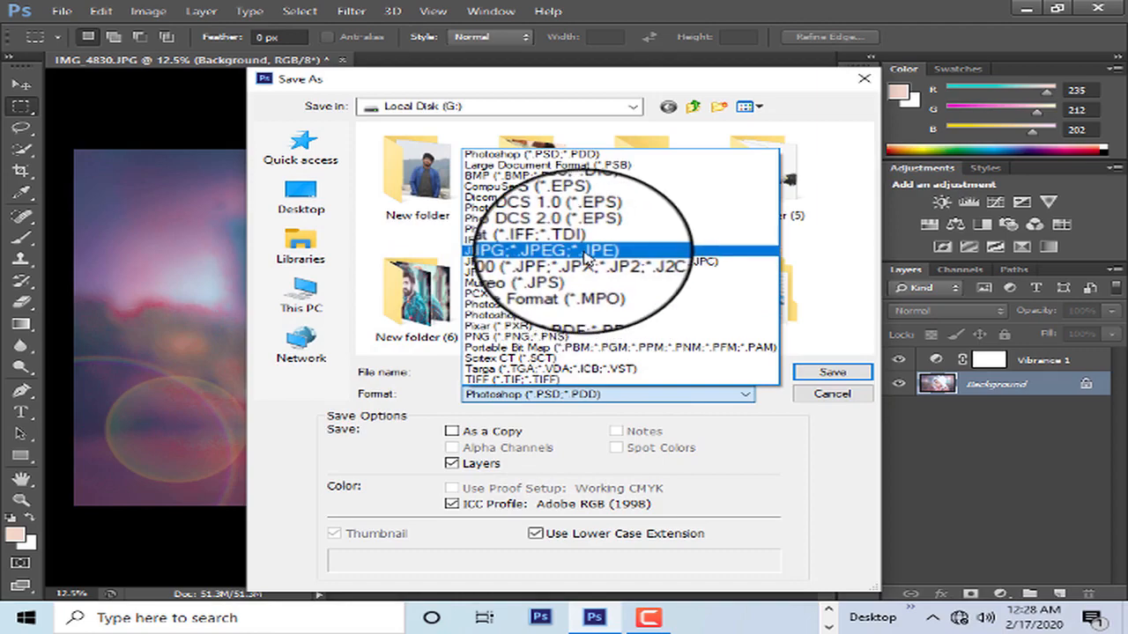
left_click(608, 252)
left_click(828, 374)
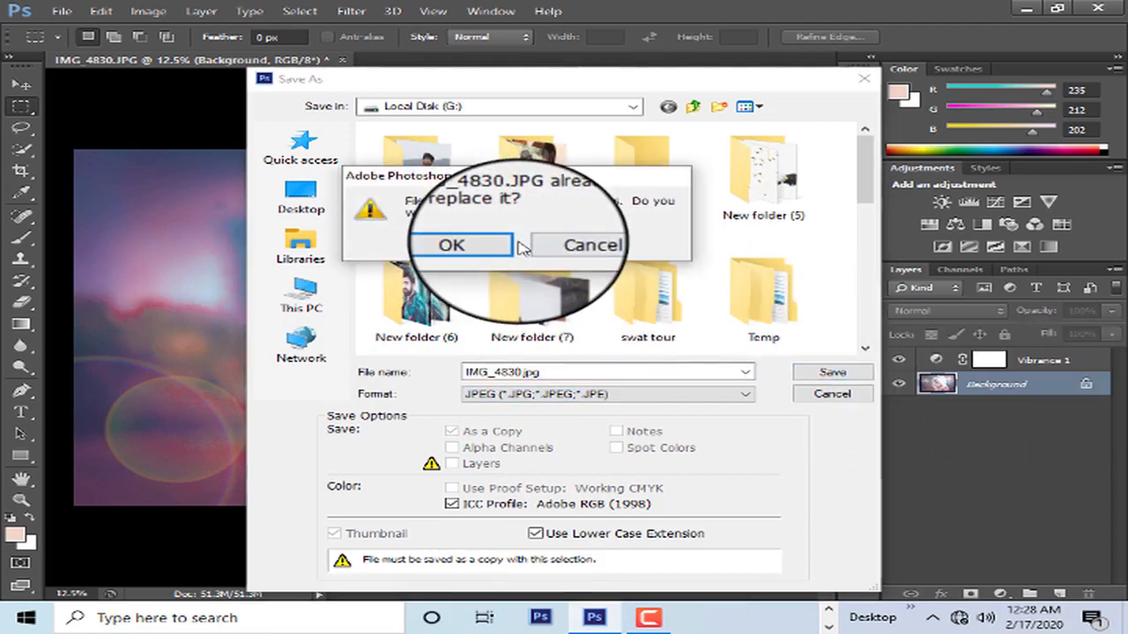
left_click(440, 240)
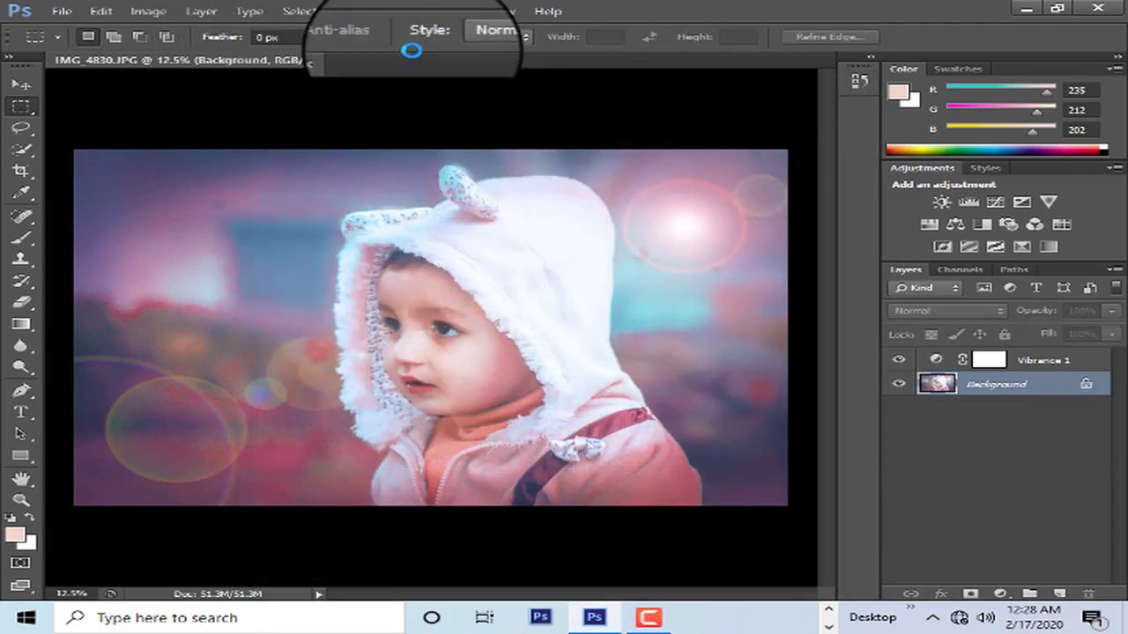
left_click(696, 153)
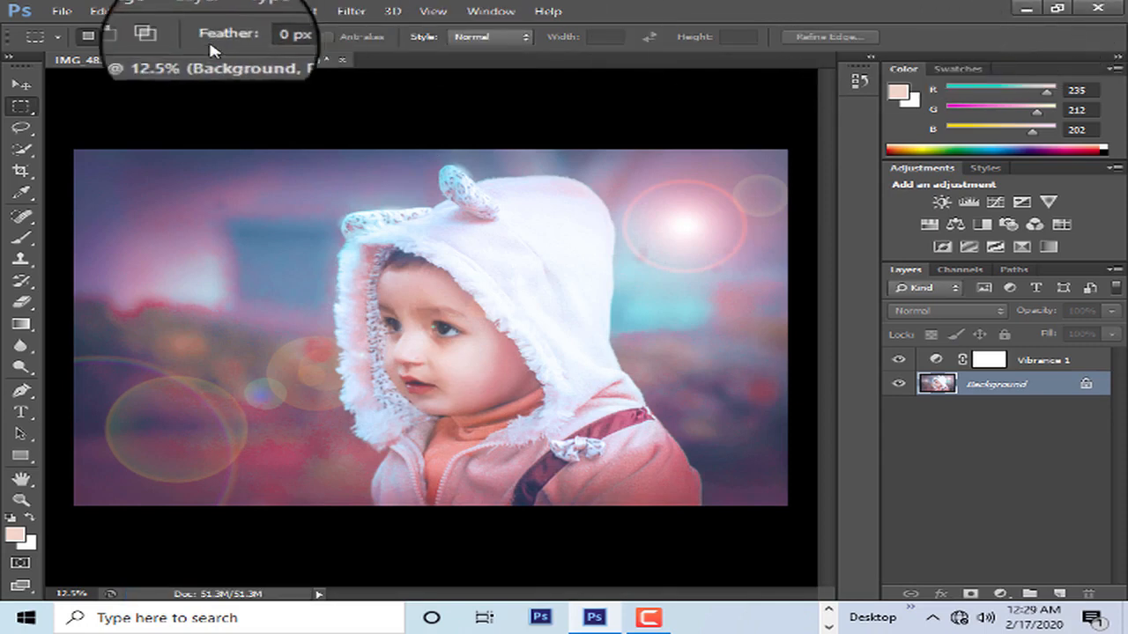
Close the IMG_4830.JPG document without saving further changes and minimize the program window to show the desktop
left_click(342, 59)
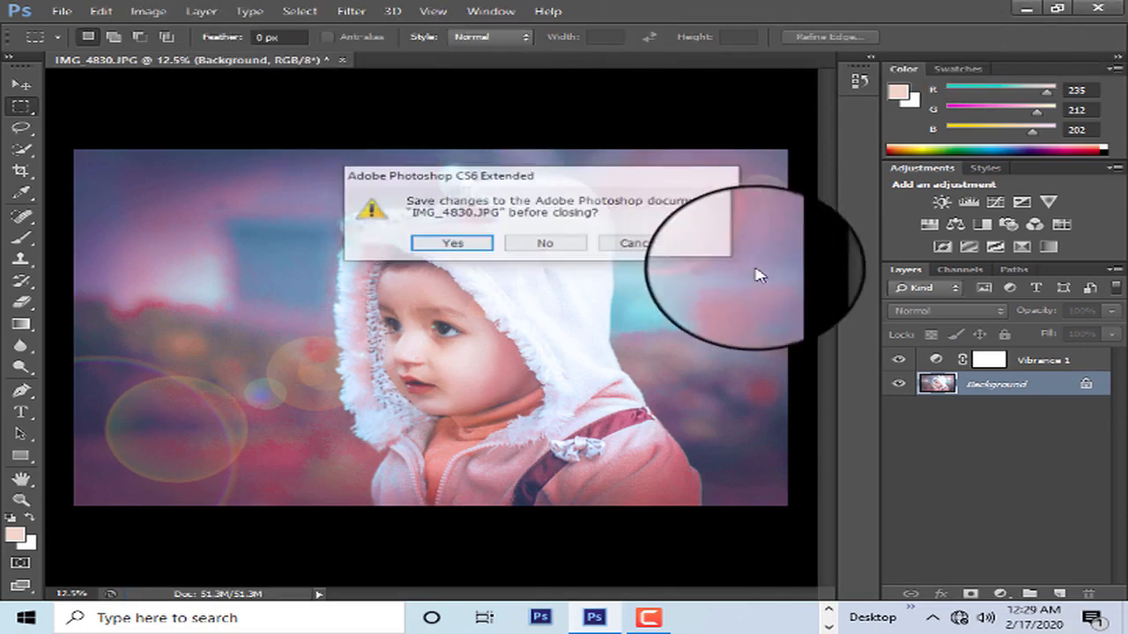
left_click(534, 247)
left_click(1028, 11)
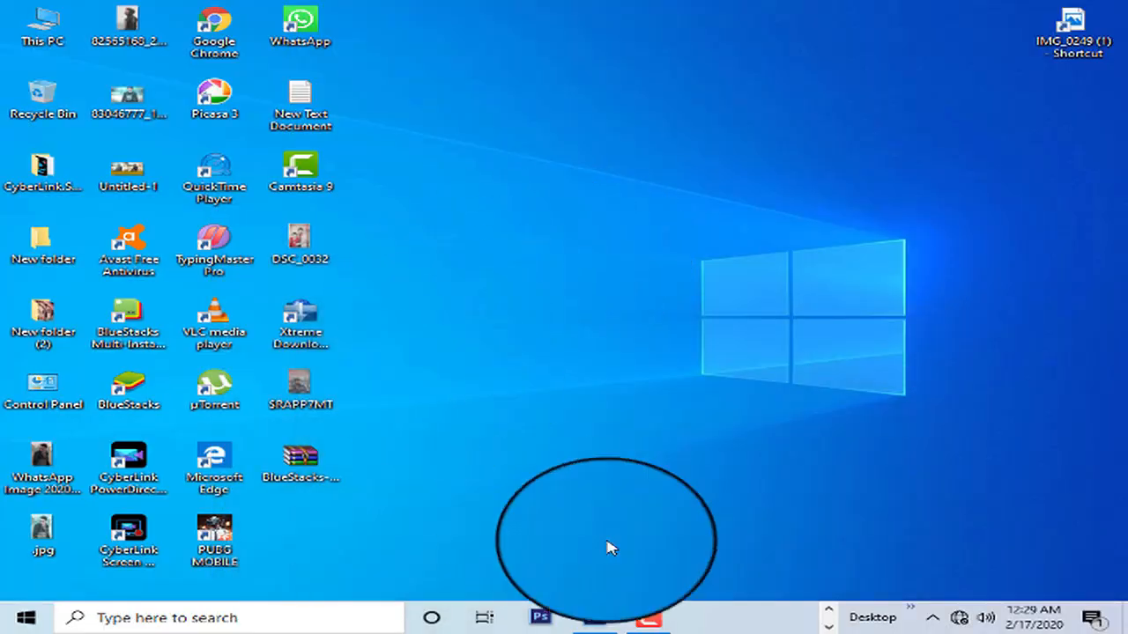
left_click(631, 622)
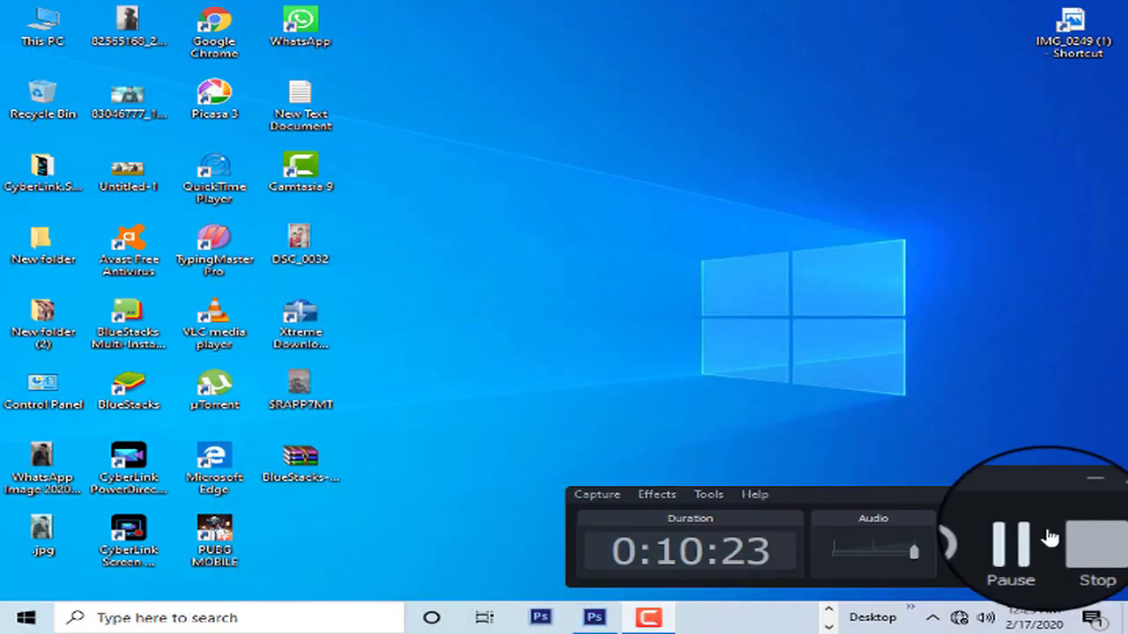